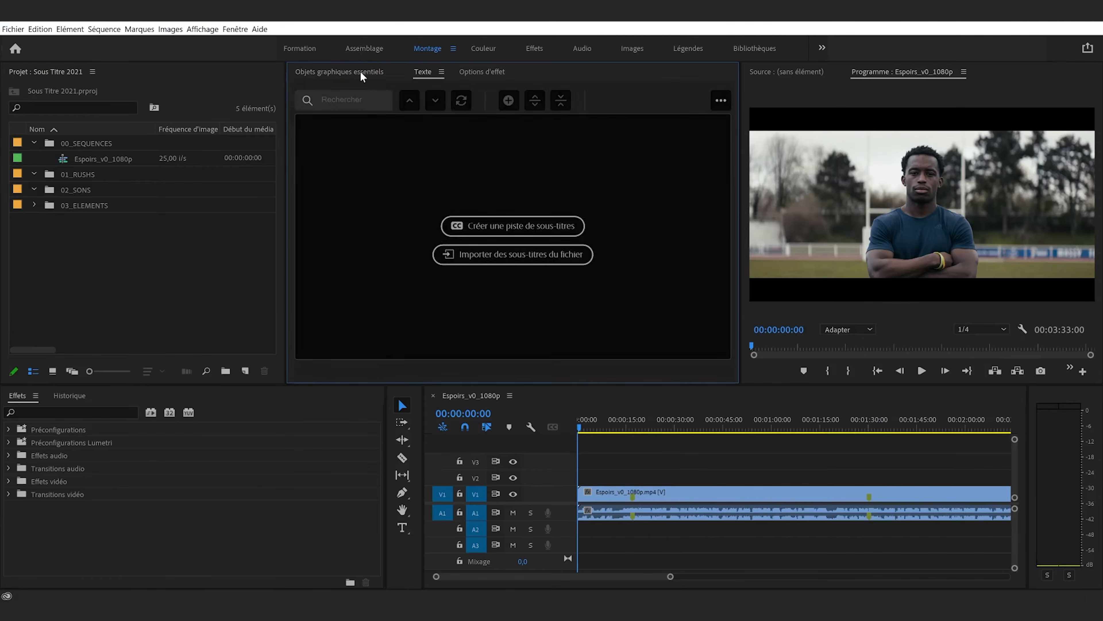
# Display the Texte panel for working on subtitles
pyautogui.click(430, 72)
pyautogui.moveTo(310, 78); pyautogui.dragTo(264, 70)
pyautogui.click(235, 34)
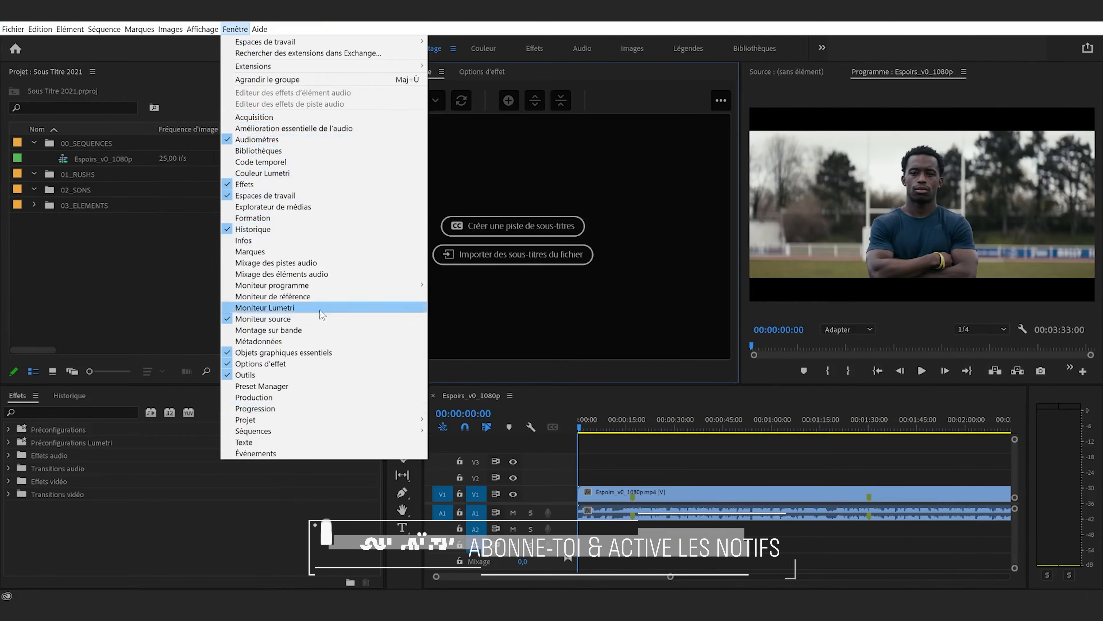
pyautogui.click(311, 440)
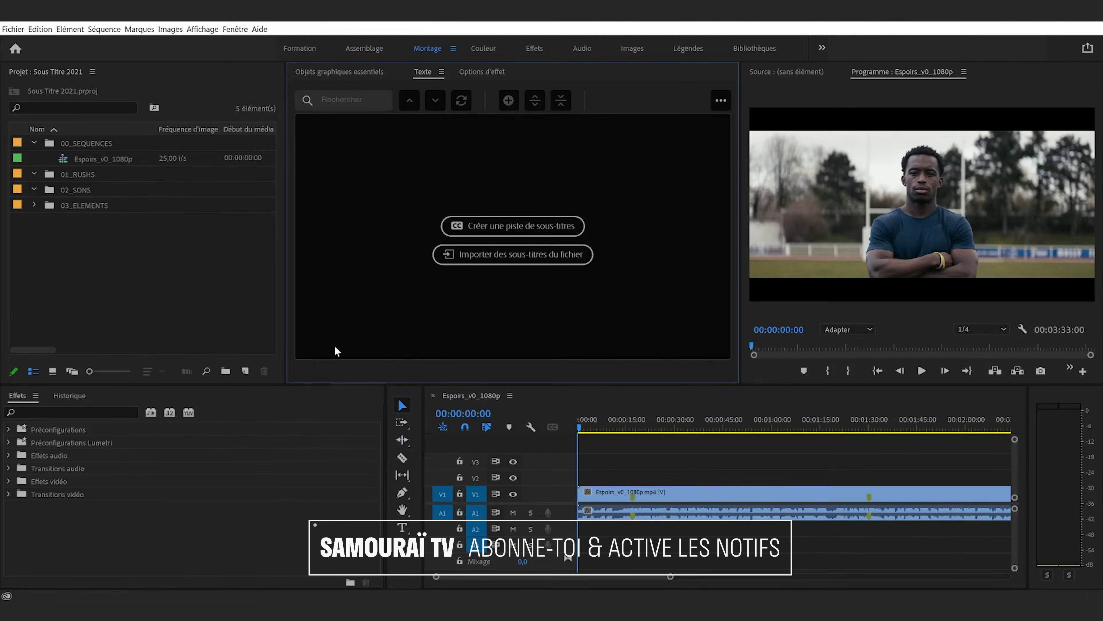
pyautogui.click(233, 31)
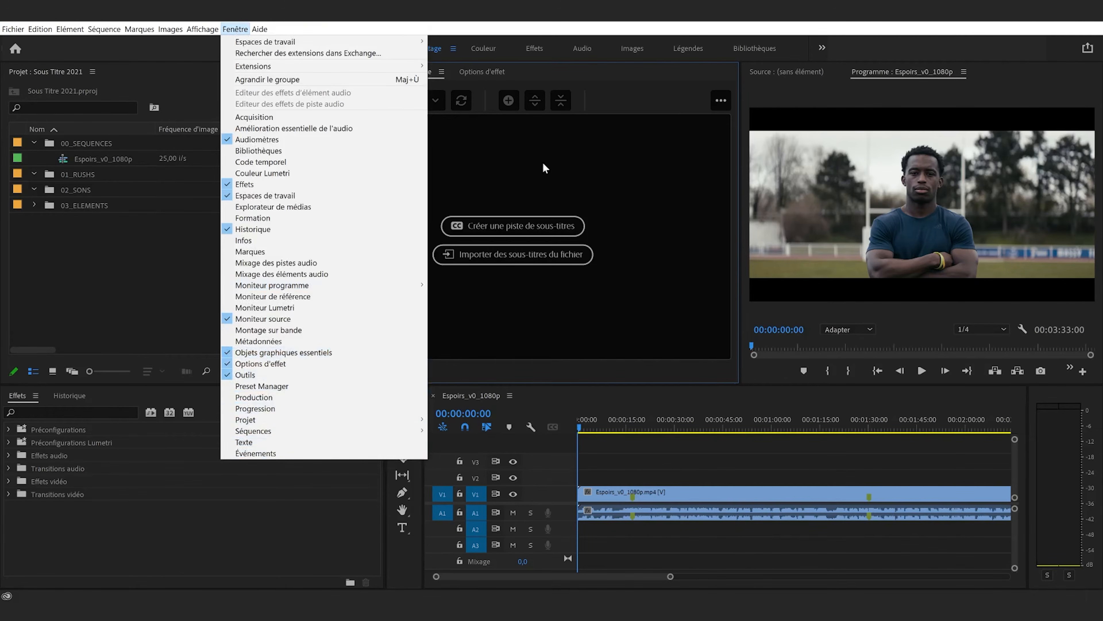
pyautogui.click(226, 442)
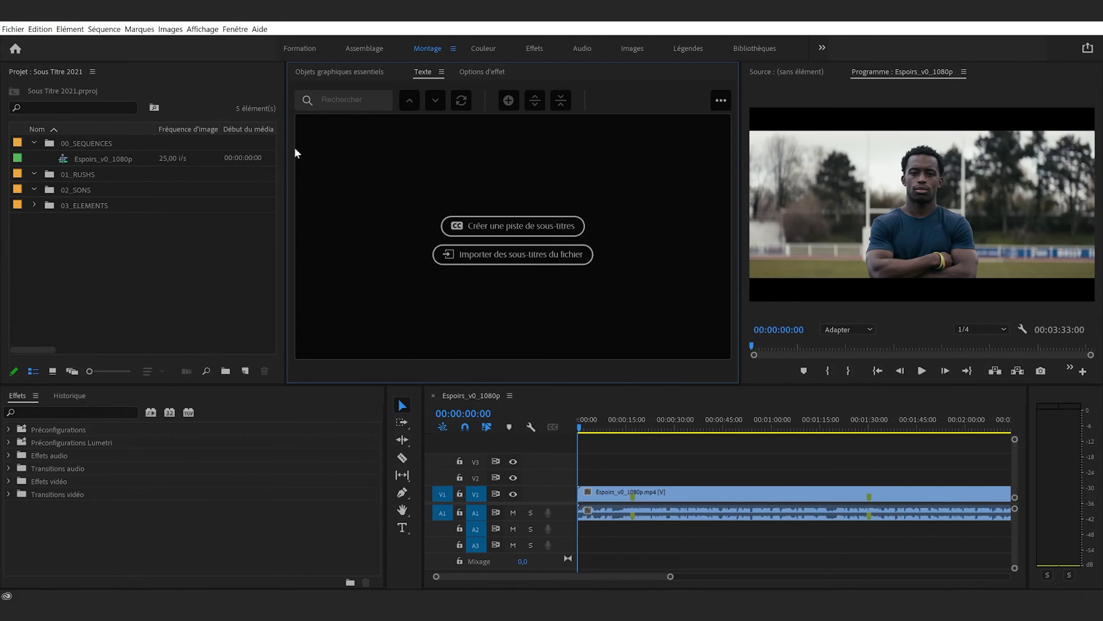
# Collapse the 00_SEQUENCES bin and make the Espoirs_v0_1080p timeline active
pyautogui.click(211, 316)
pyautogui.click(34, 143)
pyautogui.moveTo(598, 421); pyautogui.dragTo(563, 432)
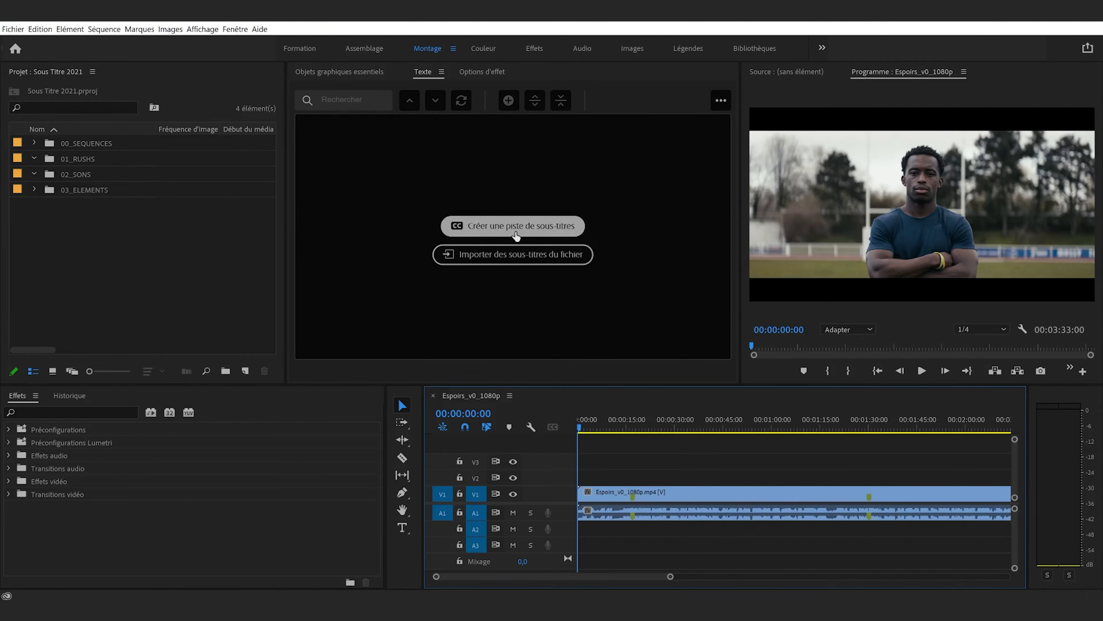
# Create a new caption track with the format Sous-titre and the style Aucun
pyautogui.click(491, 234)
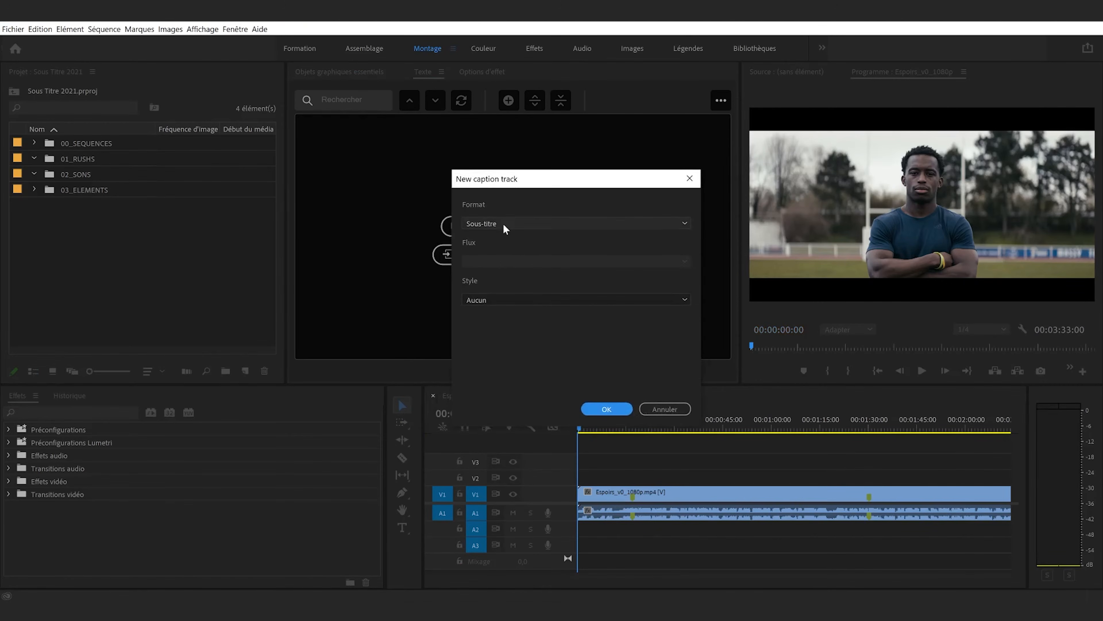
pyautogui.click(502, 223)
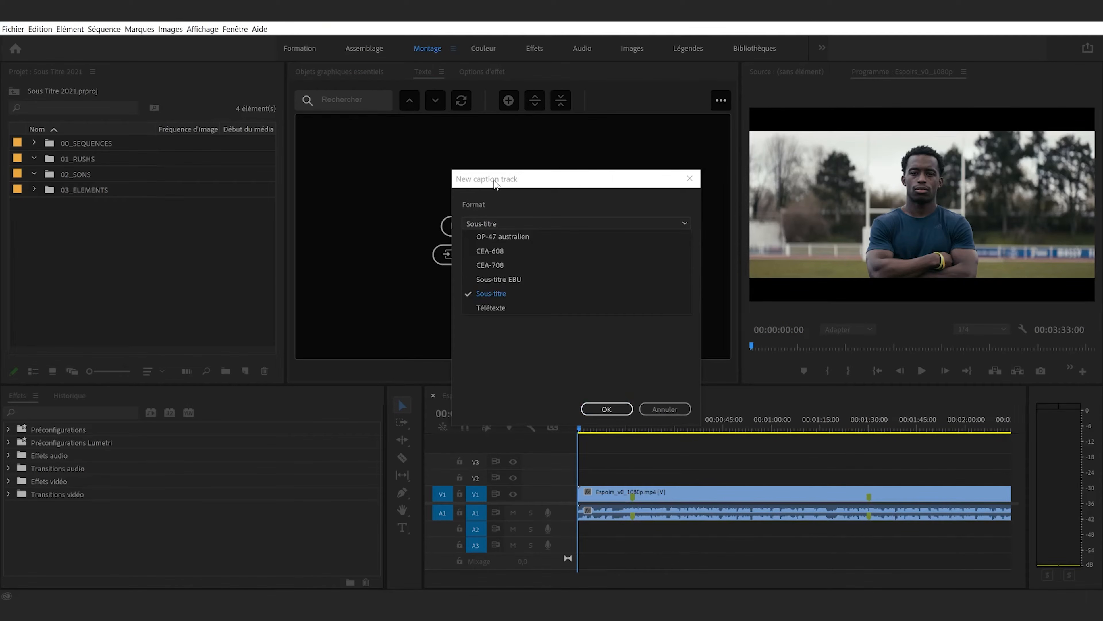
pyautogui.click(505, 294)
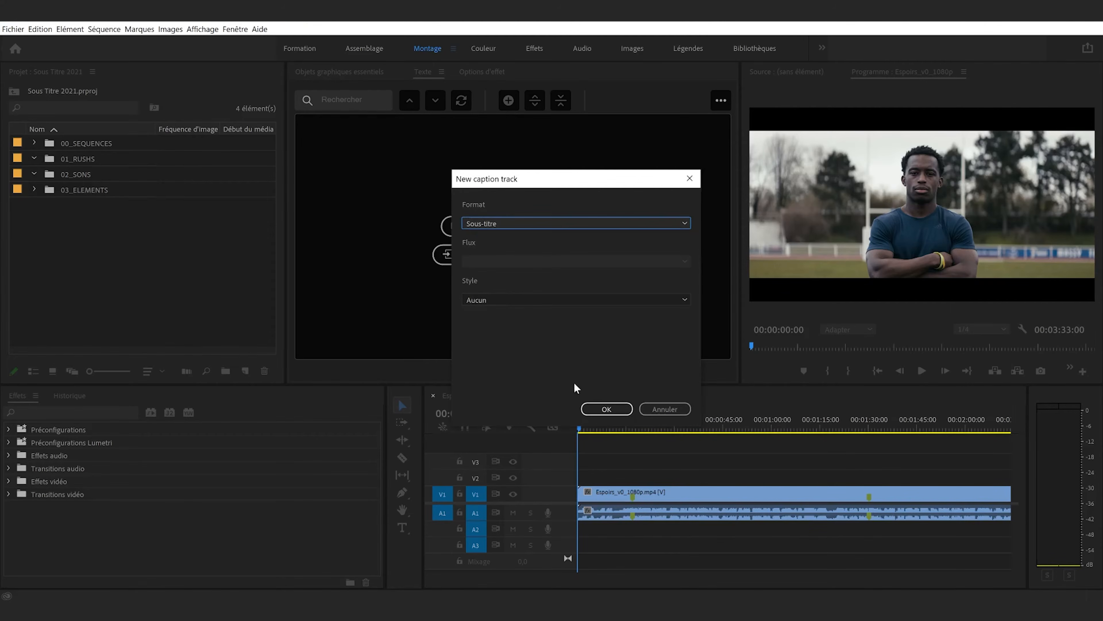
pyautogui.click(524, 301)
pyautogui.click(524, 300)
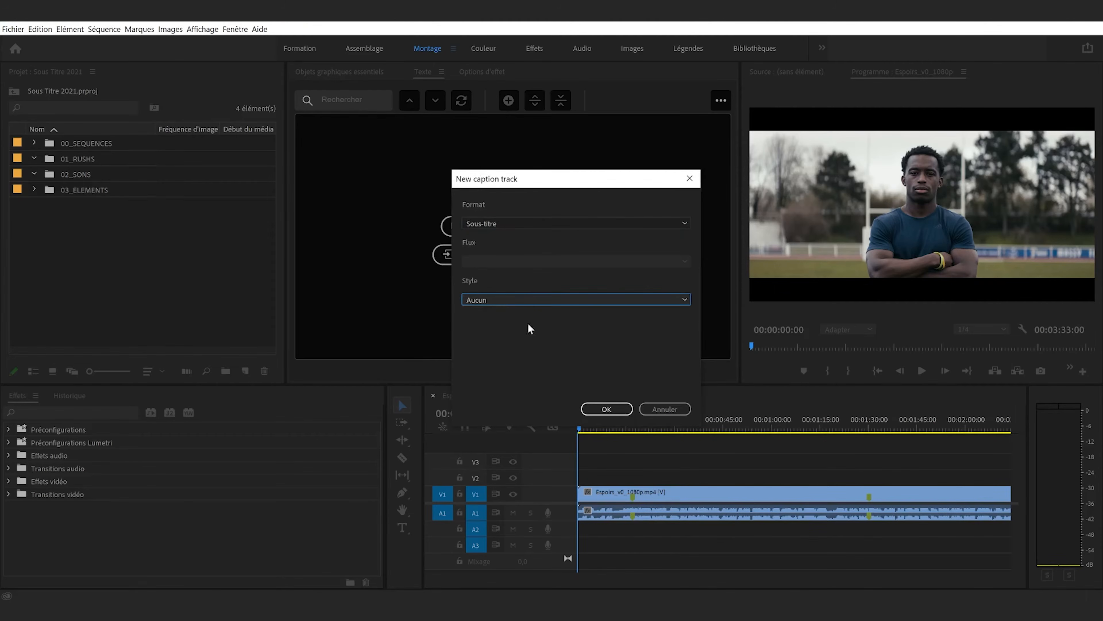
pyautogui.click(590, 410)
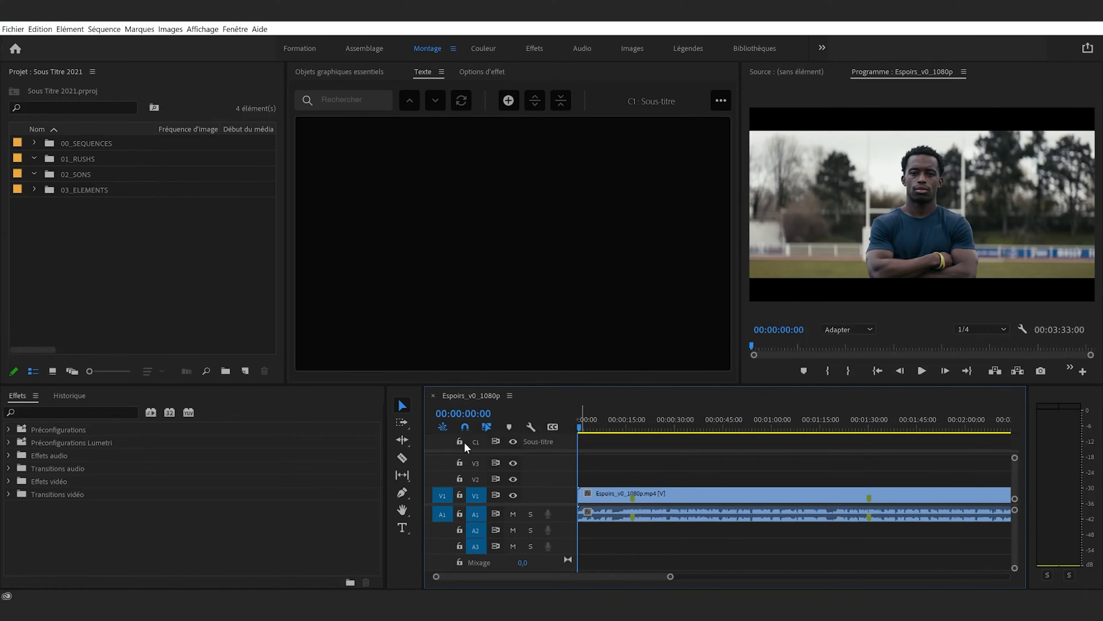
# Enlarge the timeline area upward and examine the display options for caption tracks
pyautogui.moveTo(547, 385); pyautogui.dragTo(544, 350)
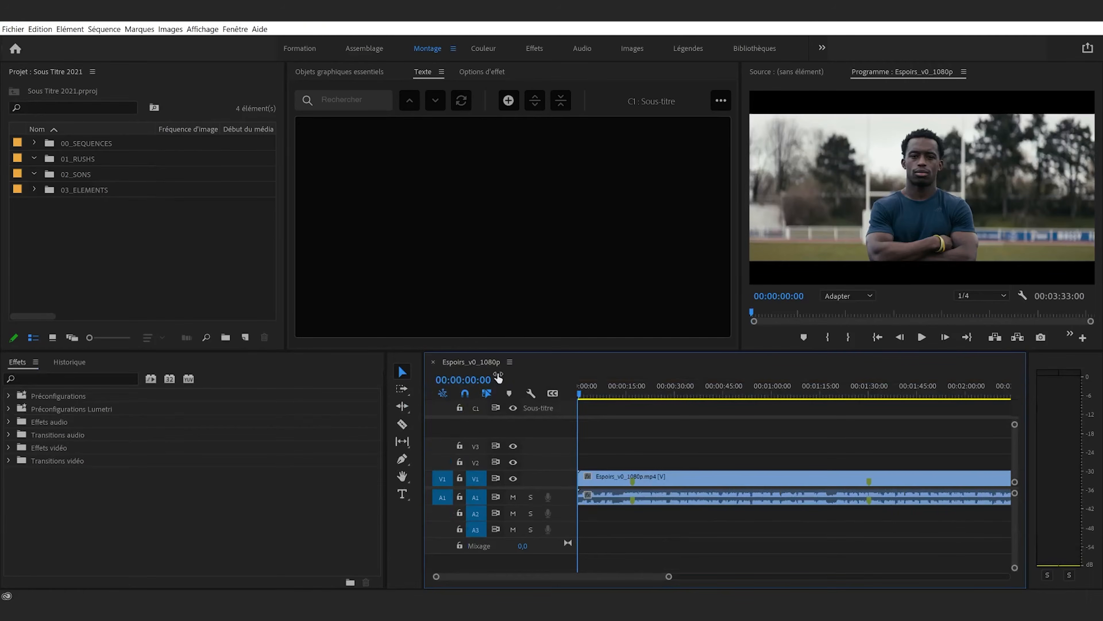
pyautogui.click(553, 393)
pyautogui.click(576, 410)
pyautogui.click(552, 393)
pyautogui.click(566, 421)
pyautogui.click(552, 392)
pyautogui.click(498, 420)
# Add a caption segment at 00:00:03:00 and move it to start at 00:00:14:11, where the speech begins
pyautogui.click(587, 393)
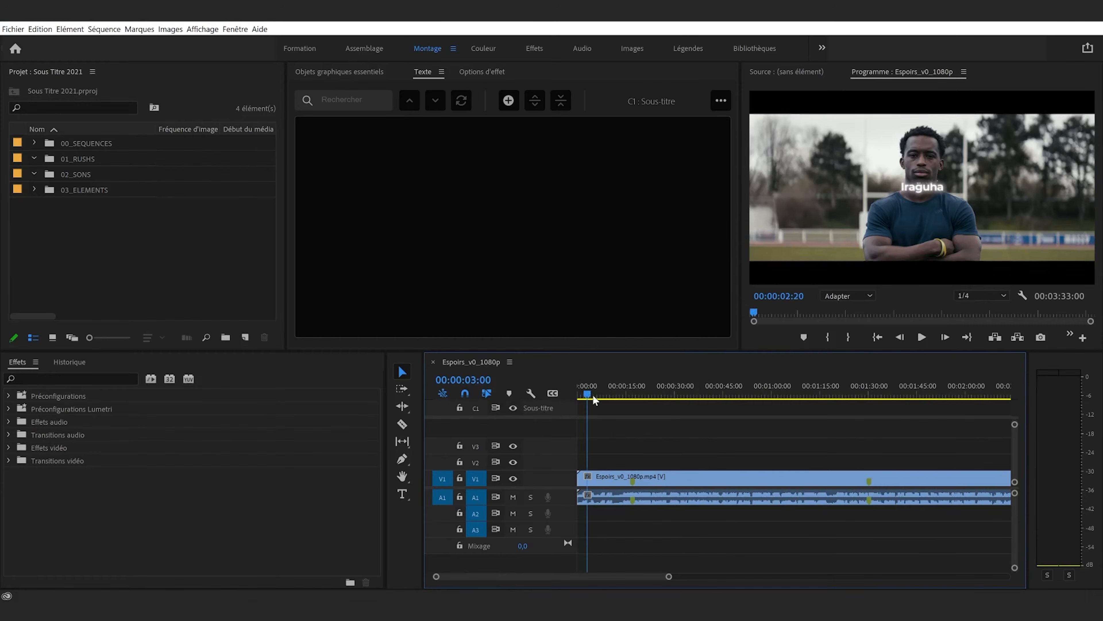
pyautogui.click(509, 101)
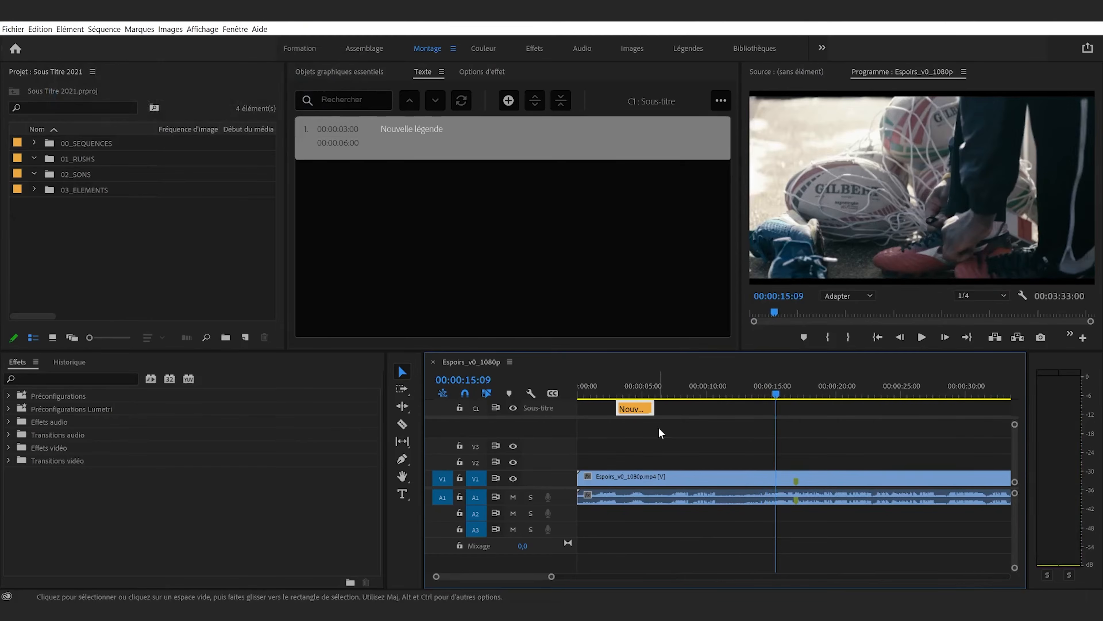
pyautogui.click(761, 387)
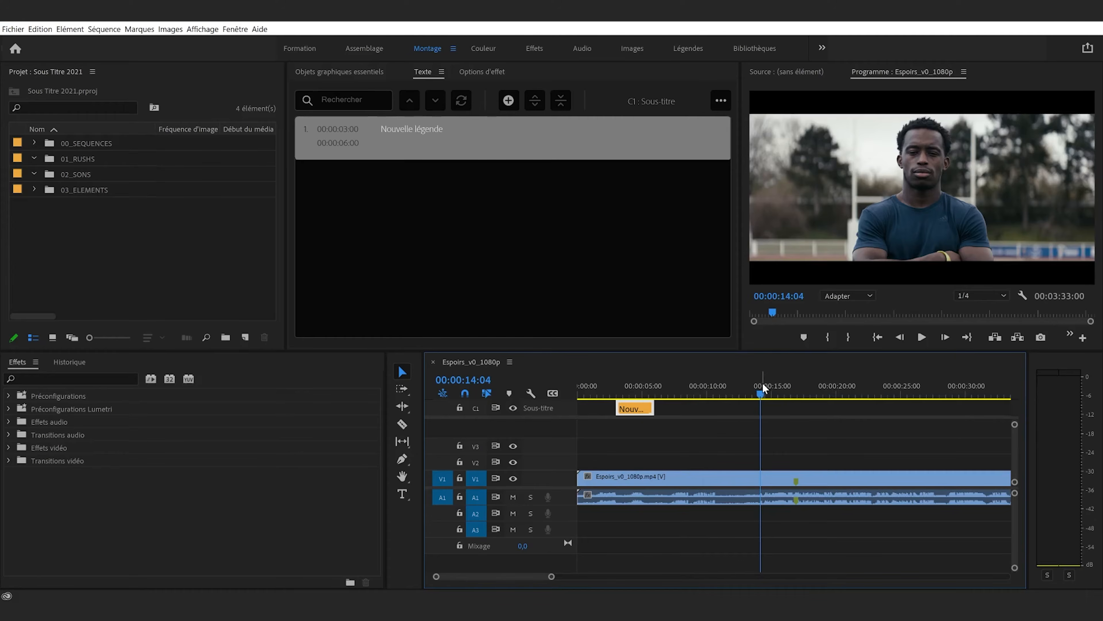
pyautogui.press('space')
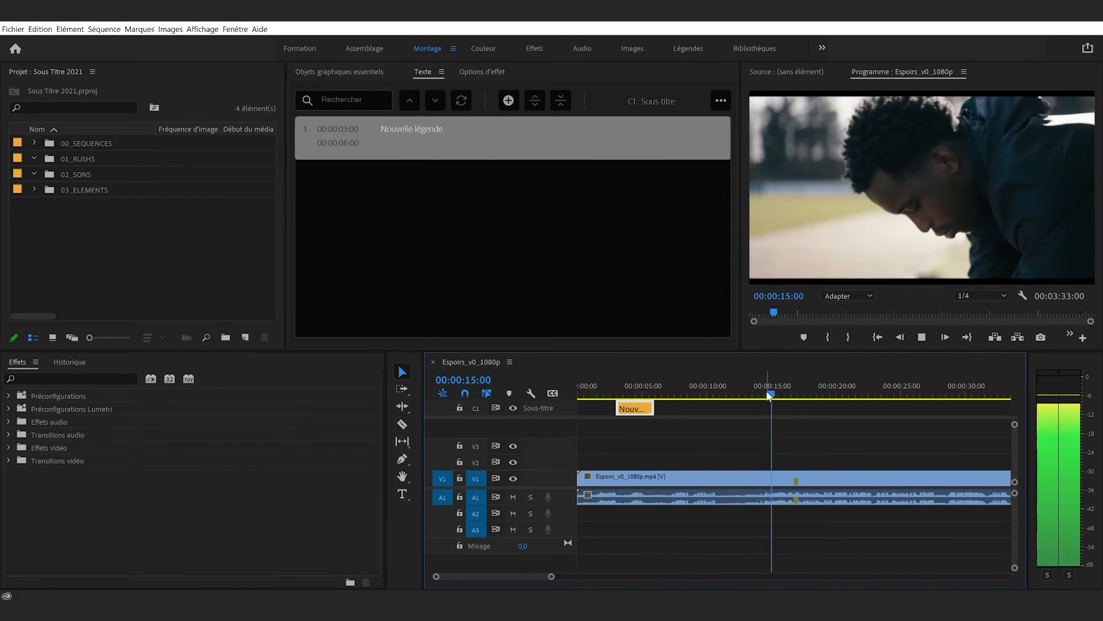
pyautogui.press('space')
pyautogui.click(765, 386)
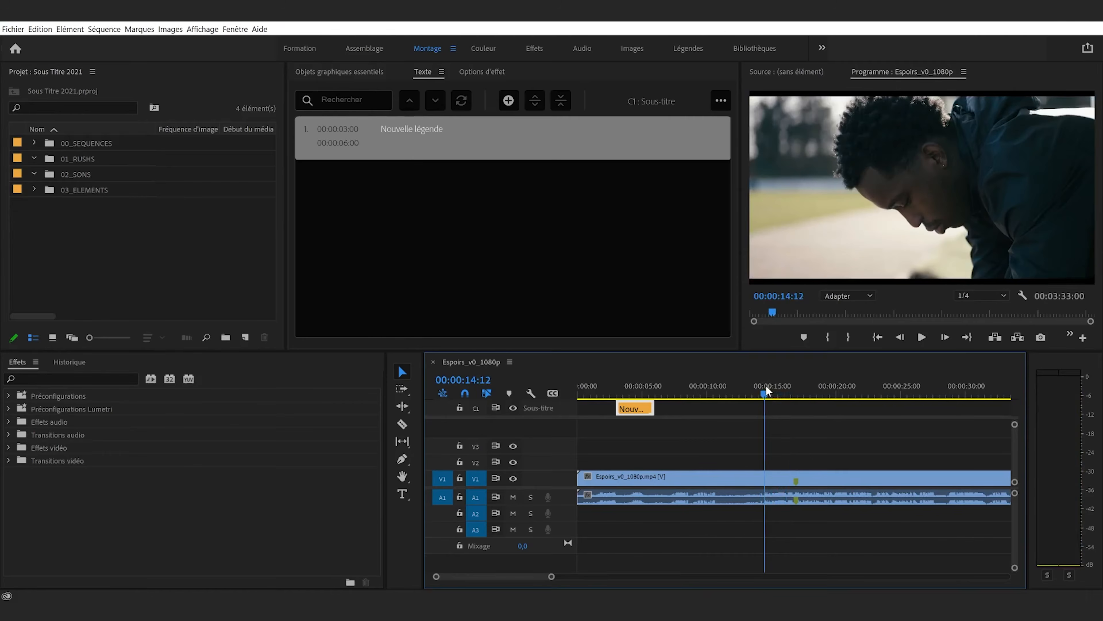
pyautogui.moveTo(635, 409); pyautogui.dragTo(795, 414)
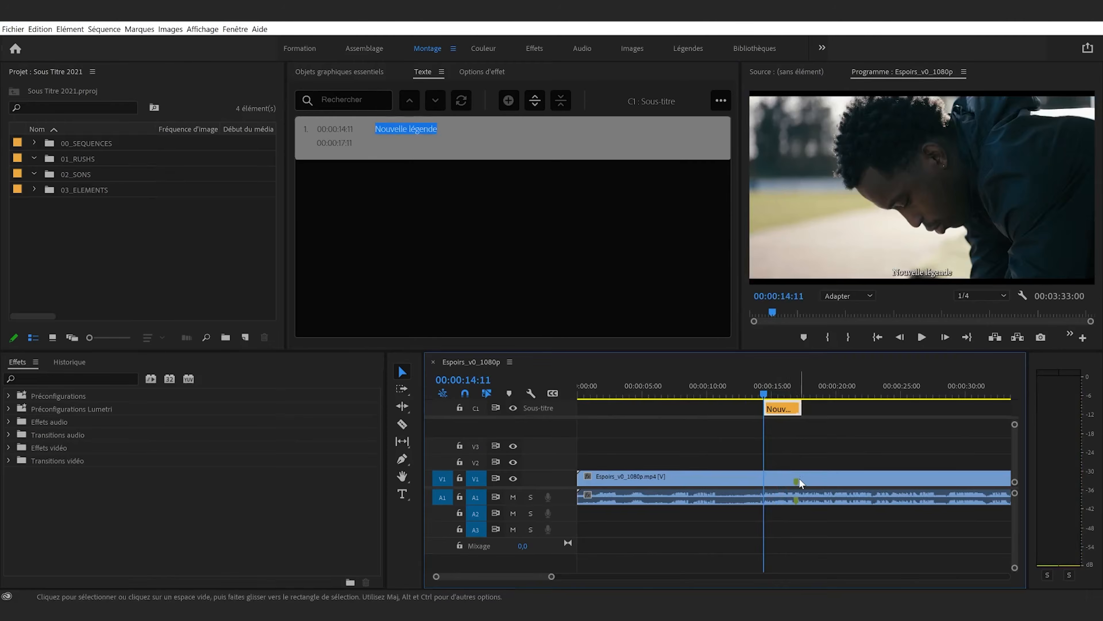
# Delete the marker at 00:00:16:22
pyautogui.click(794, 387)
pyautogui.press('m')
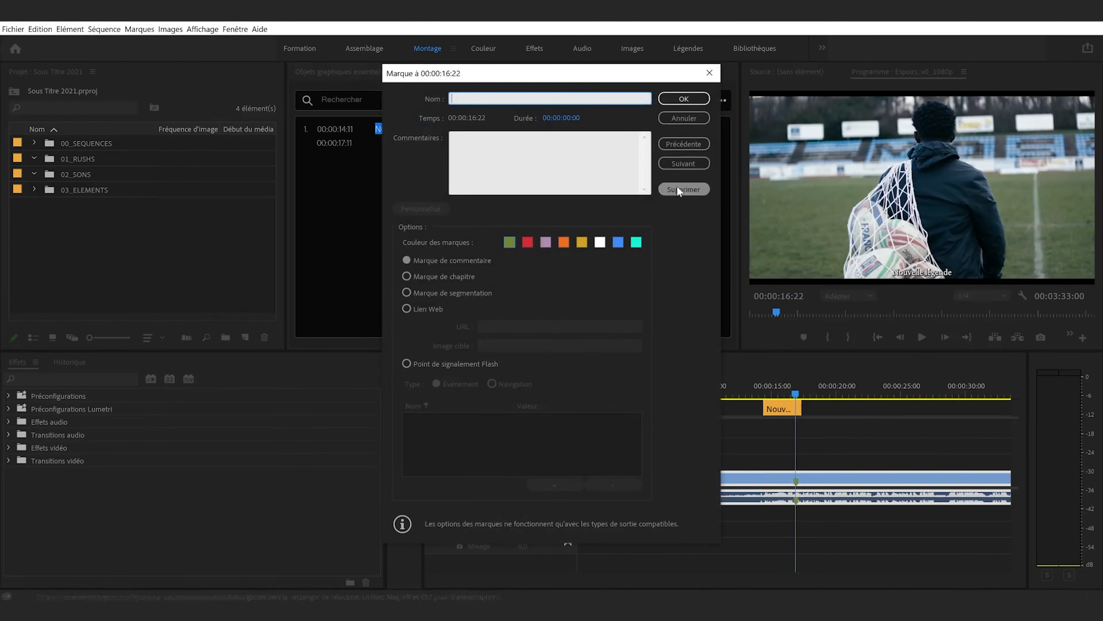
pyautogui.click(688, 189)
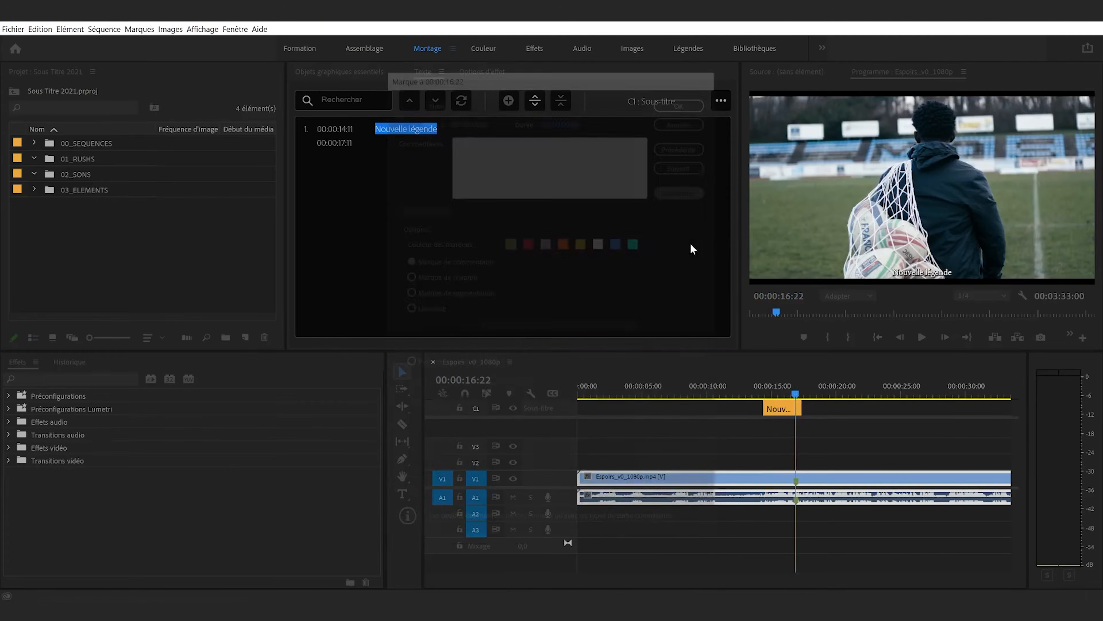
# Replace the first caption's placeholder text with "J'ai commencé le rugby"
pyautogui.click(767, 390)
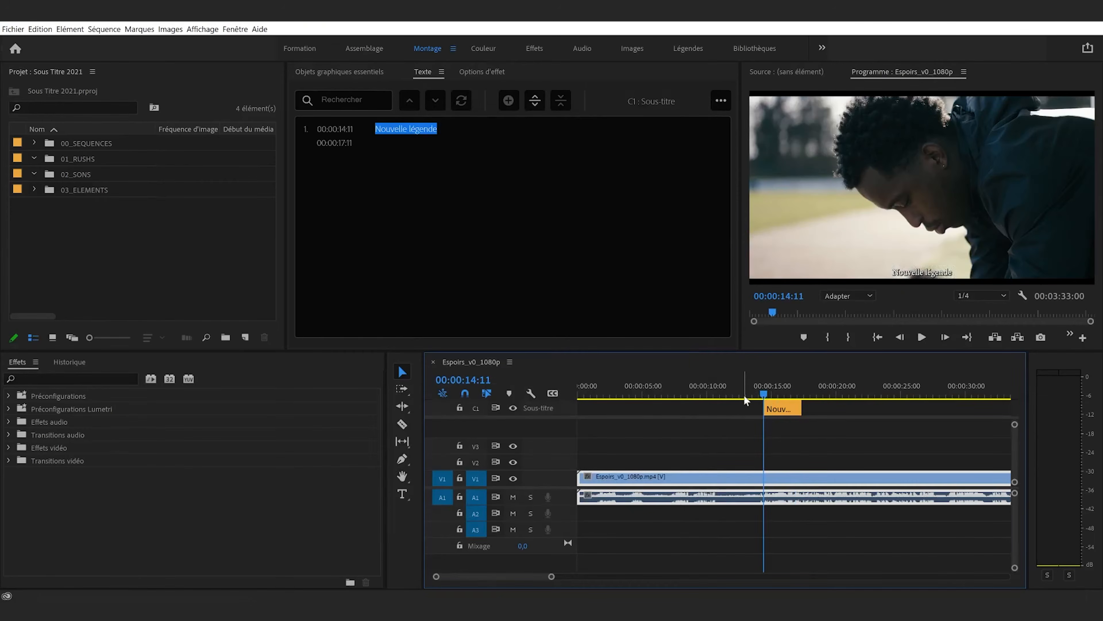
pyautogui.click(784, 409)
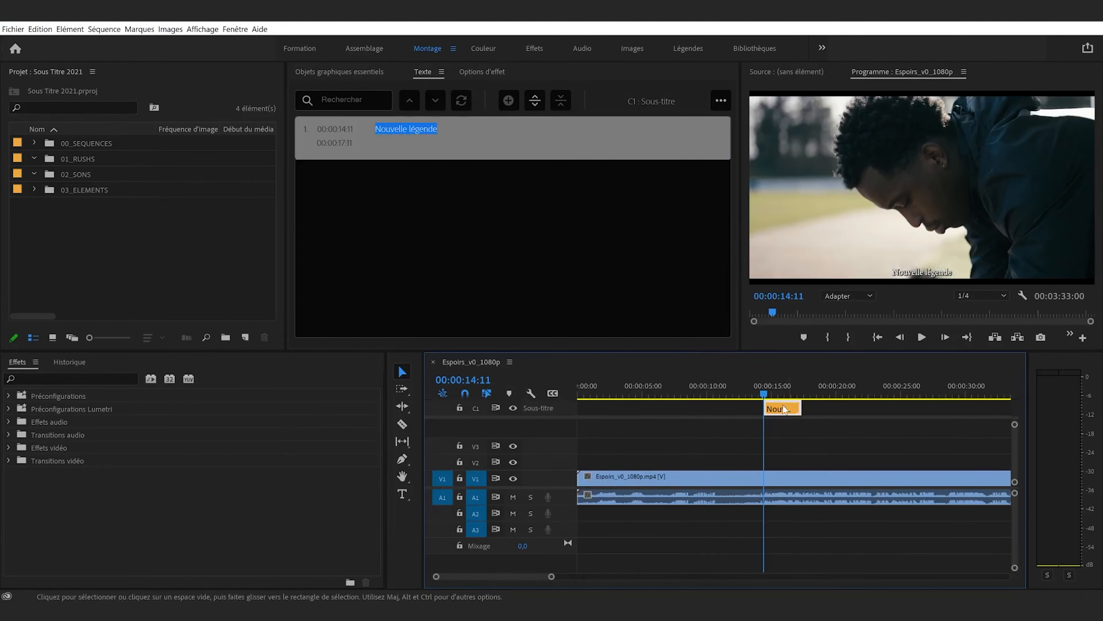
pyautogui.doubleClick(408, 141)
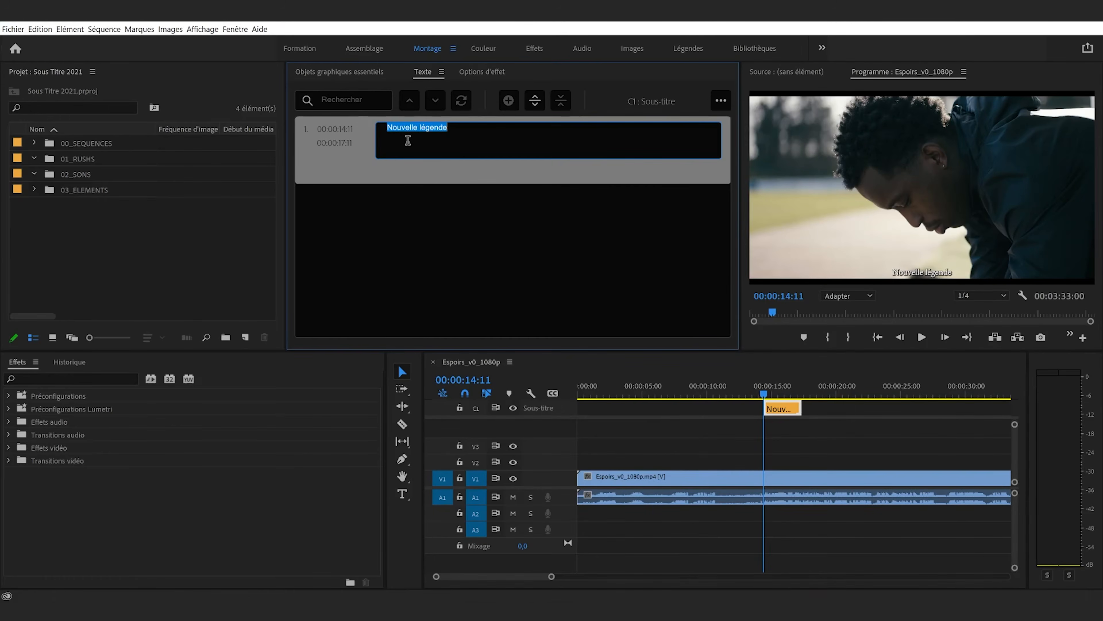
pyautogui.write("J'ai")
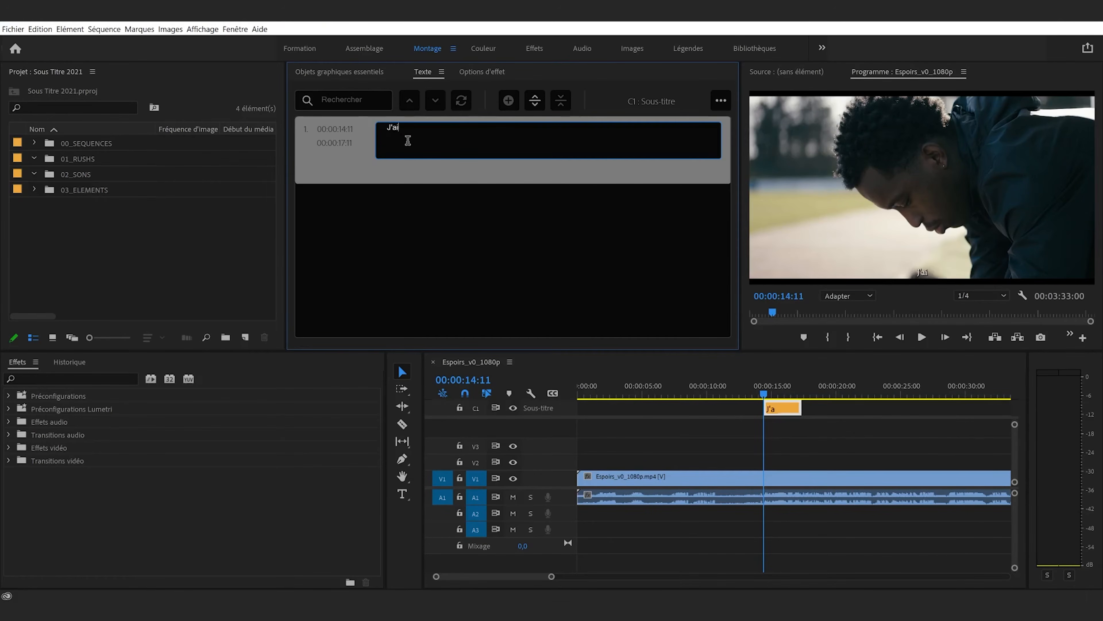
pyautogui.write(' commencé le rugb')
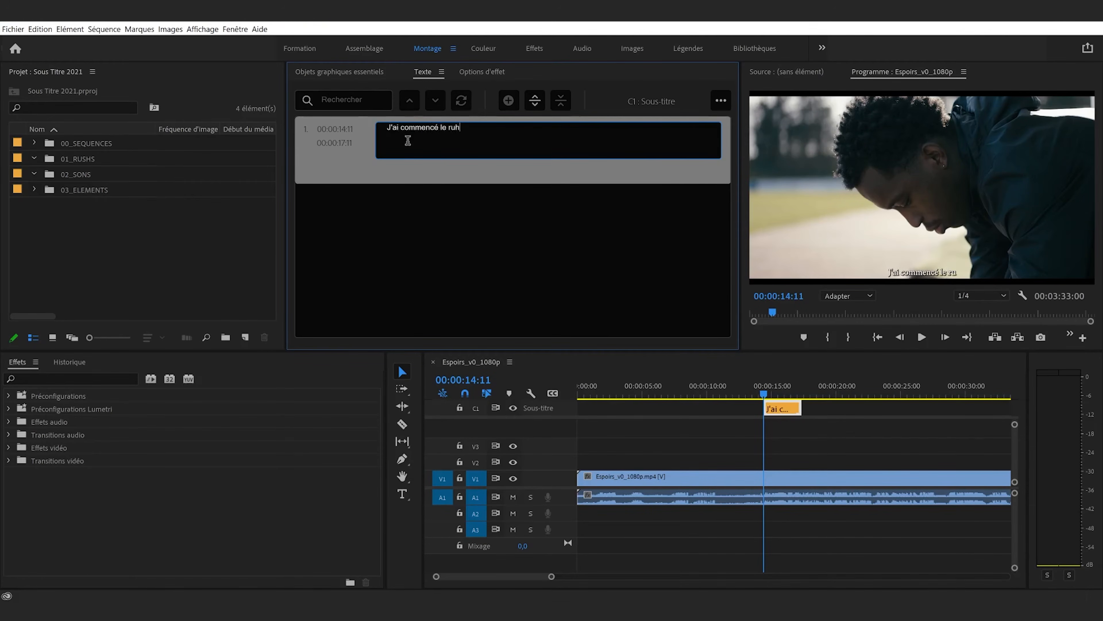
pyautogui.write('y')
pyautogui.click(787, 450)
# Set the program monitor's playback resolution to Intégrale and trim the first caption's end to 00:00:16:09
pyautogui.press('space')
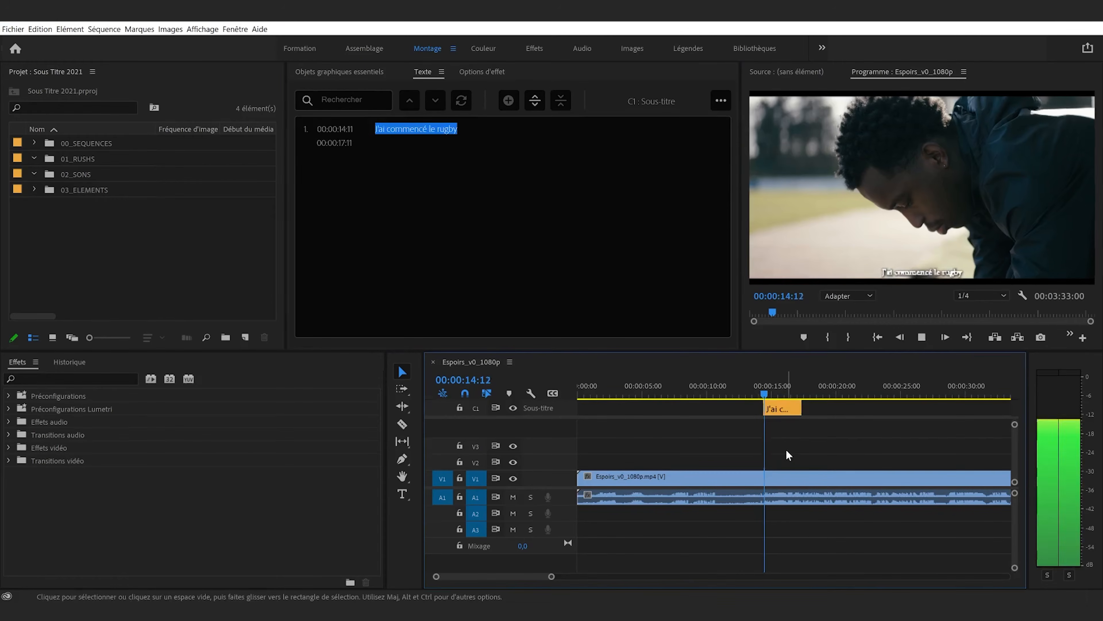
pyautogui.press('space')
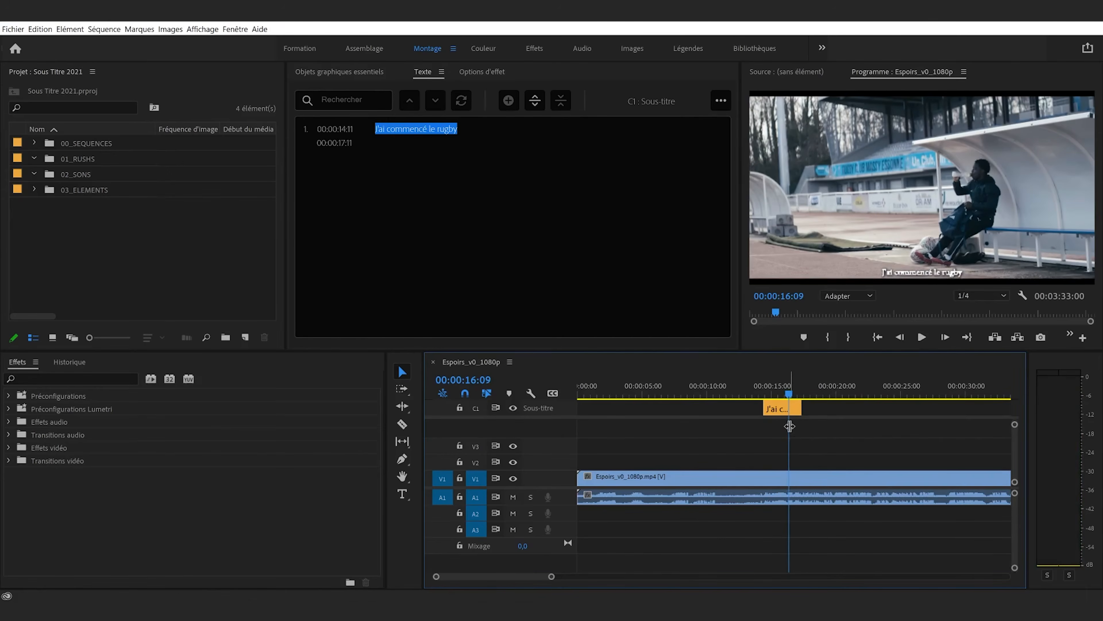
pyautogui.click(977, 296)
pyautogui.click(973, 300)
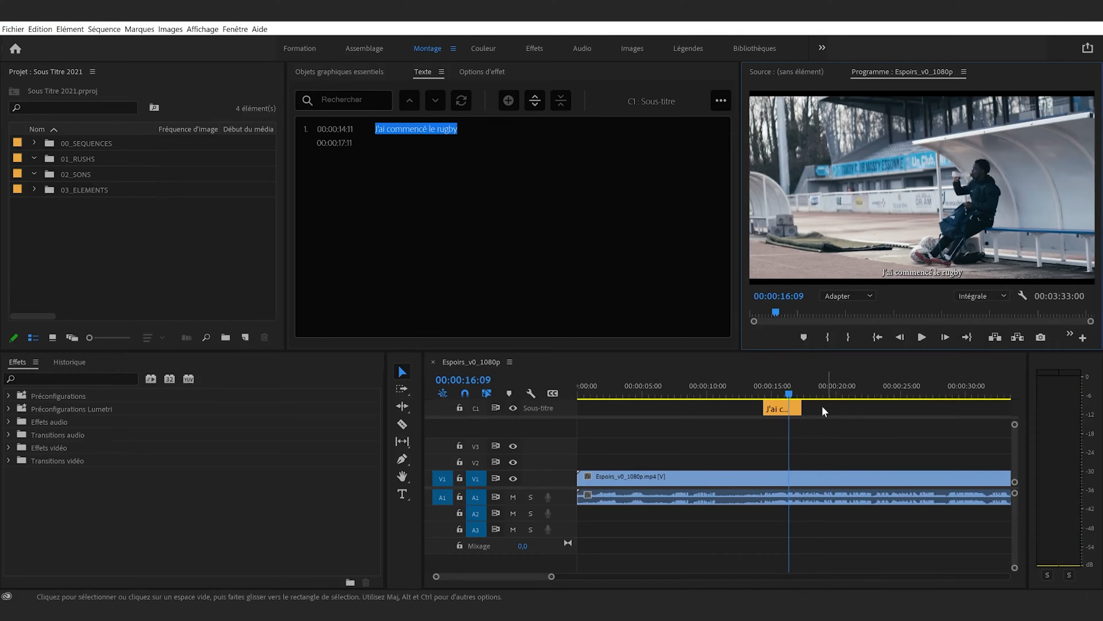
pyautogui.moveTo(808, 408); pyautogui.dragTo(784, 415)
# Add a second caption segment starting at 00:00:16:09 with the text "j'avais 6 ans je crois"
pyautogui.press('space')
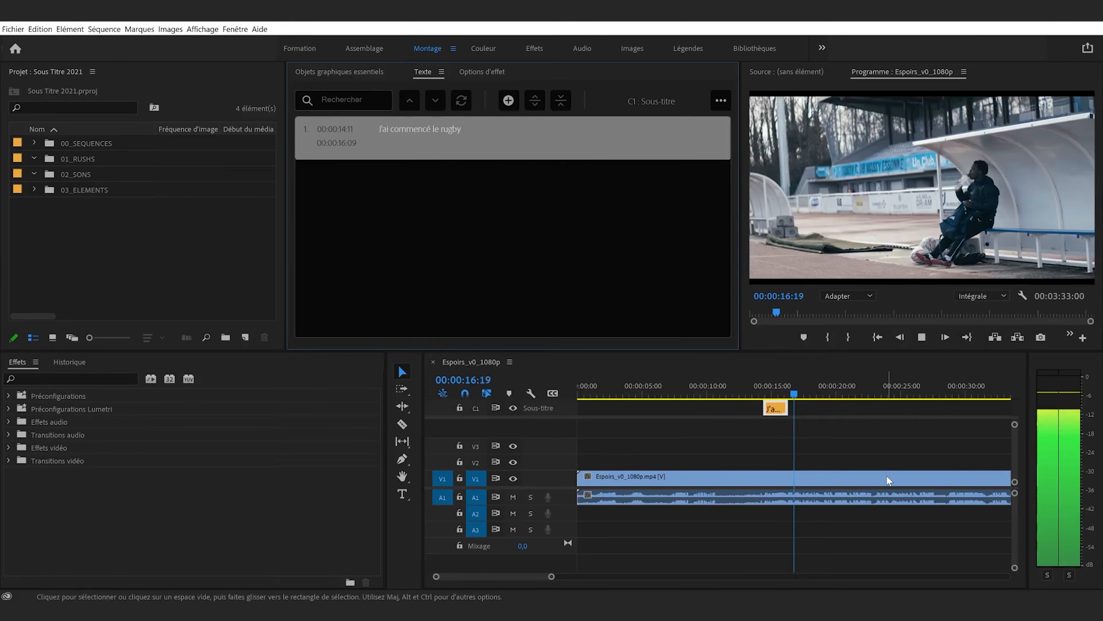
pyautogui.press('space')
pyautogui.press('Up')
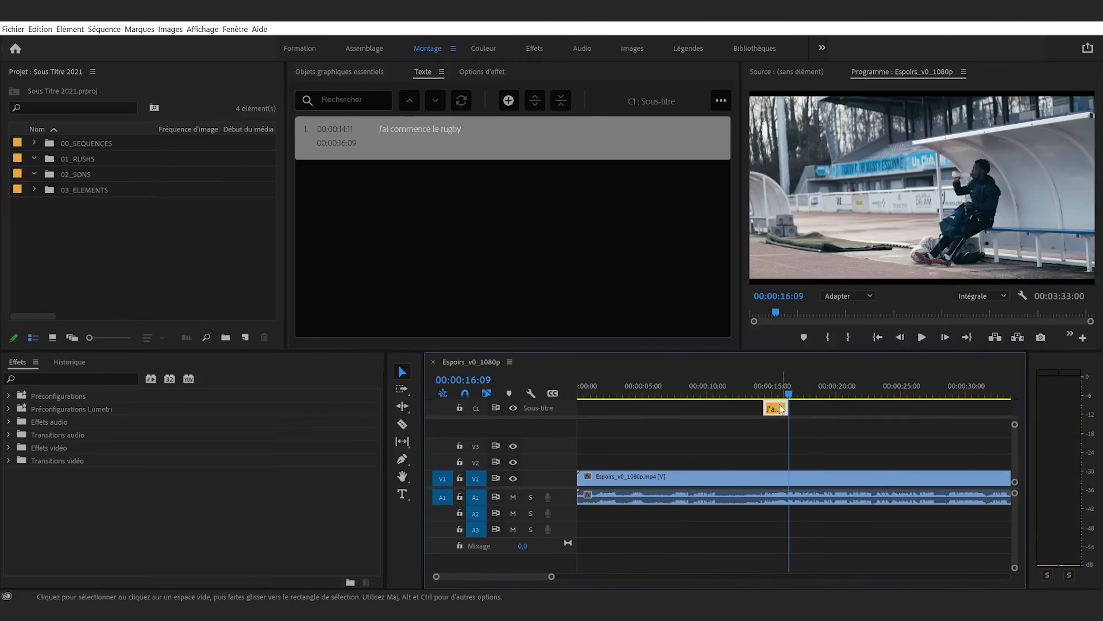
pyautogui.click(508, 100)
pyautogui.write('J4av')
pyautogui.press('BackSpace')
pyautogui.press('BackSpace')
pyautogui.press('BackSpace')
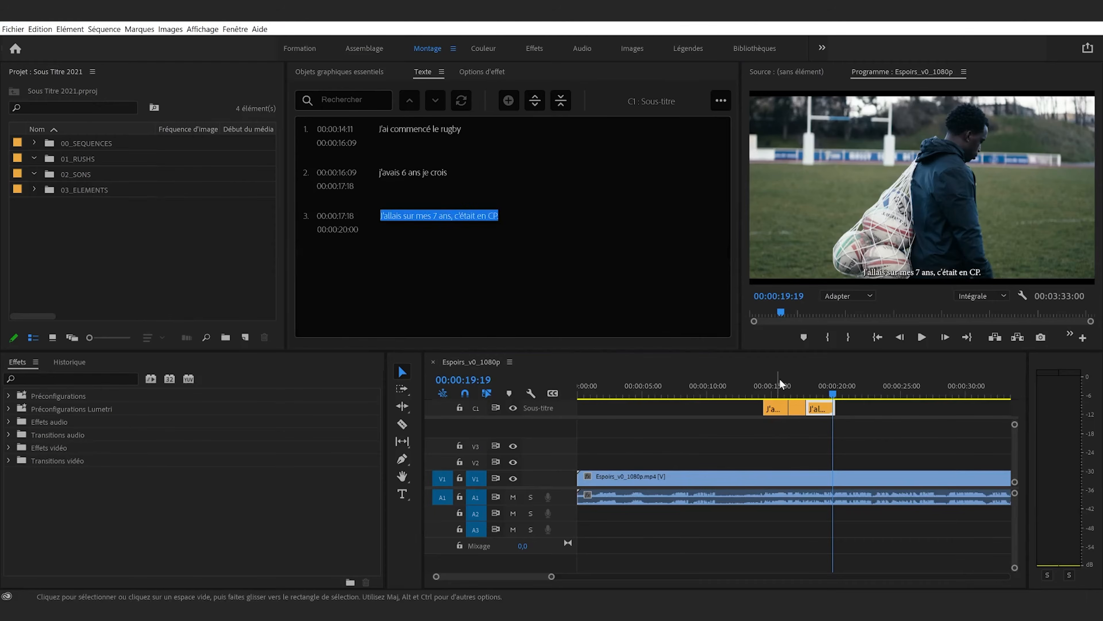
pyautogui.click(868, 420)
# Scrub through the second and third captions to check their timing against the footage
pyautogui.moveTo(826, 393); pyautogui.dragTo(798, 400)
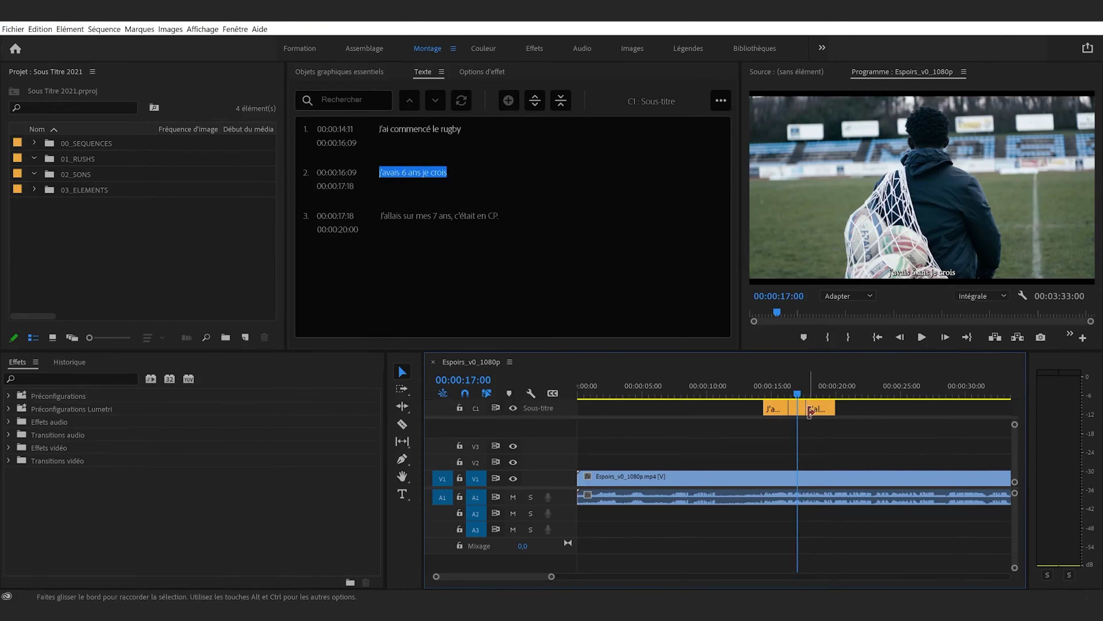
pyautogui.click(810, 393)
pyautogui.moveTo(808, 395); pyautogui.dragTo(787, 387)
pyautogui.click(545, 261)
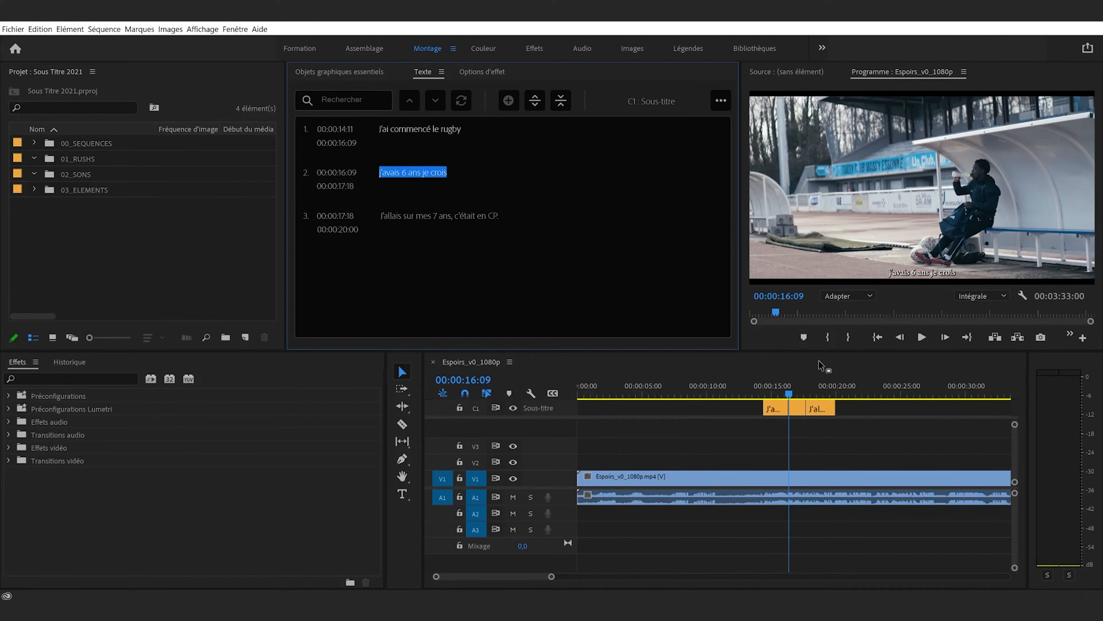
pyautogui.click(819, 387)
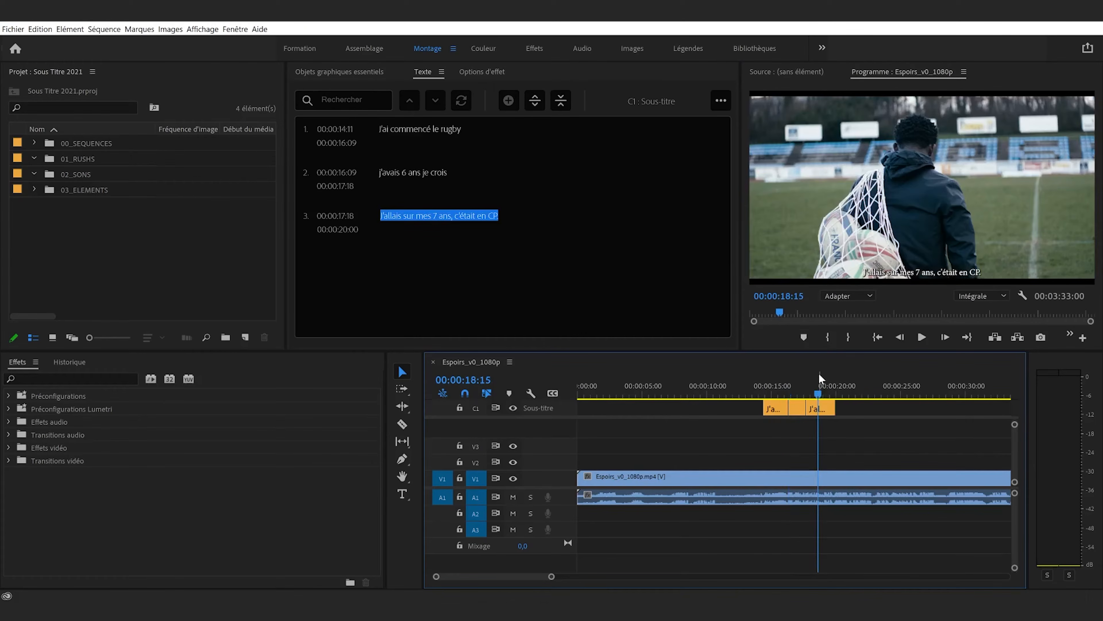
pyautogui.click(806, 395)
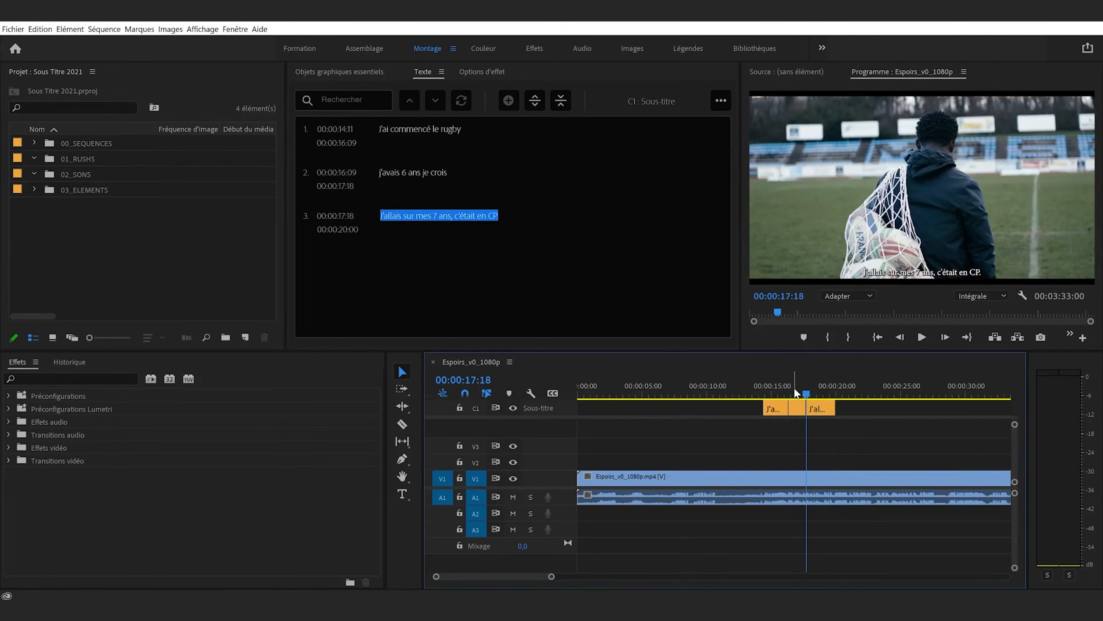
pyautogui.press('Up')
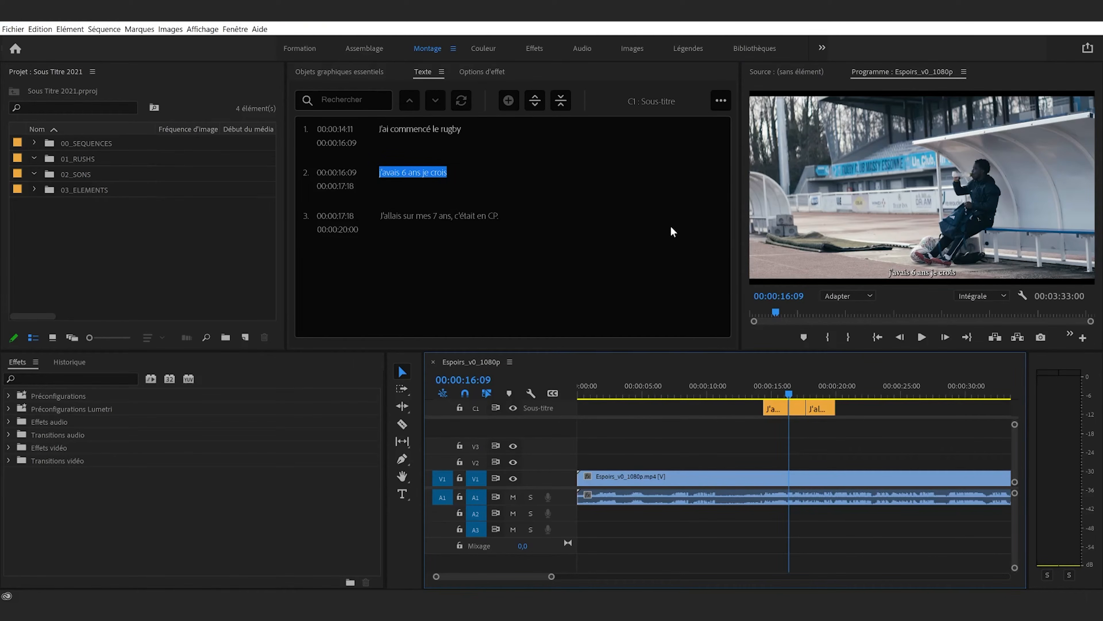
# Select the first caption, open its essential graphics properties and set the font to Poppins SemiBold
pyautogui.click(819, 409)
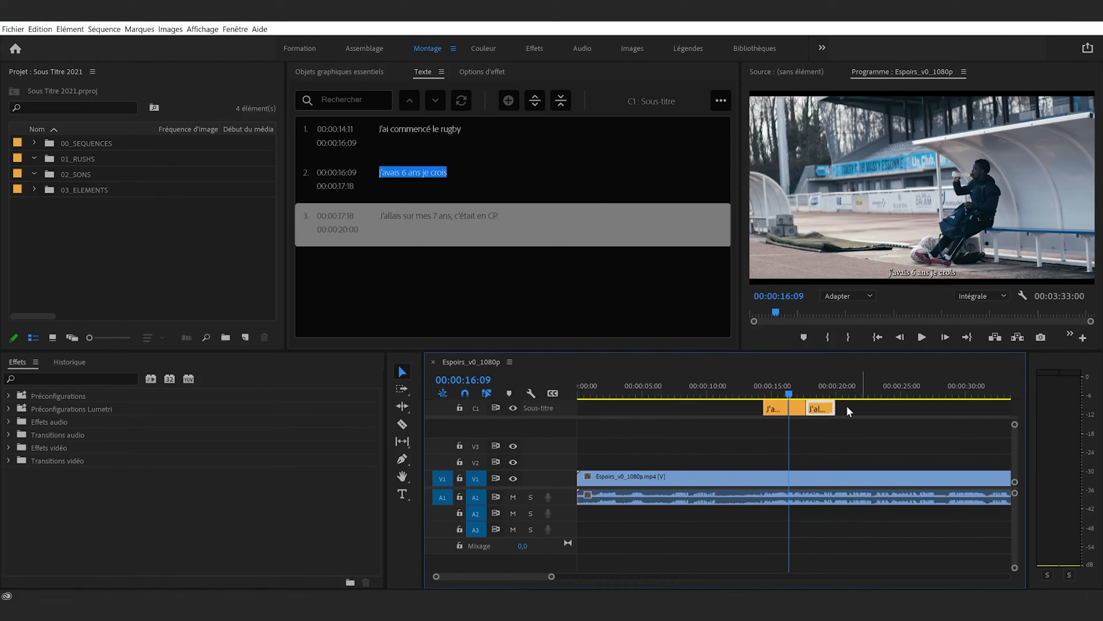
pyautogui.click(306, 73)
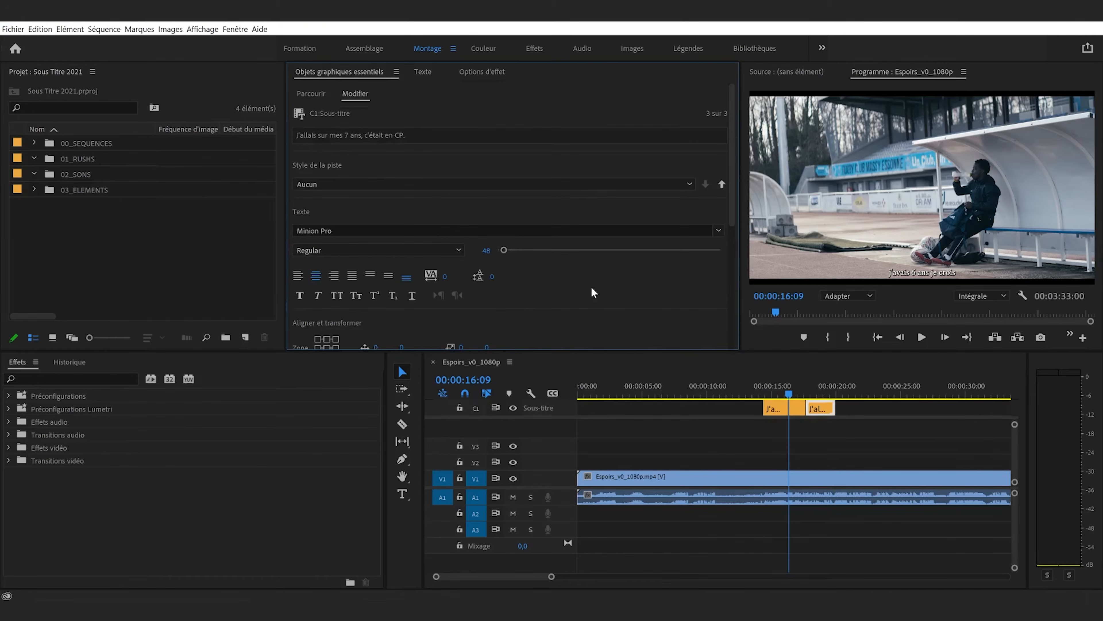
pyautogui.click(780, 394)
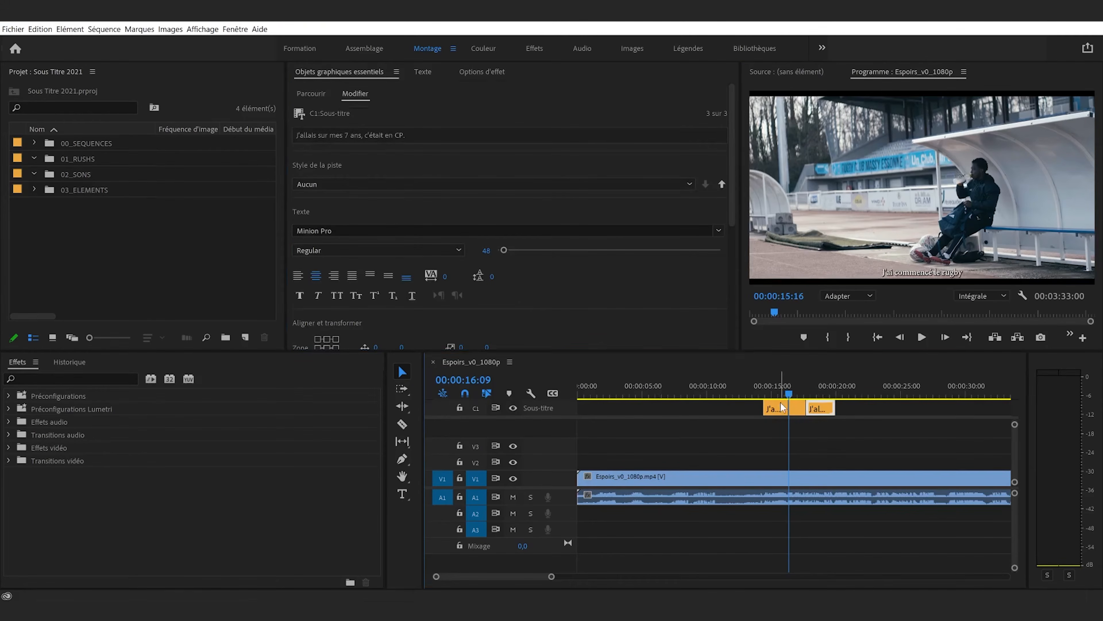
pyautogui.click(780, 411)
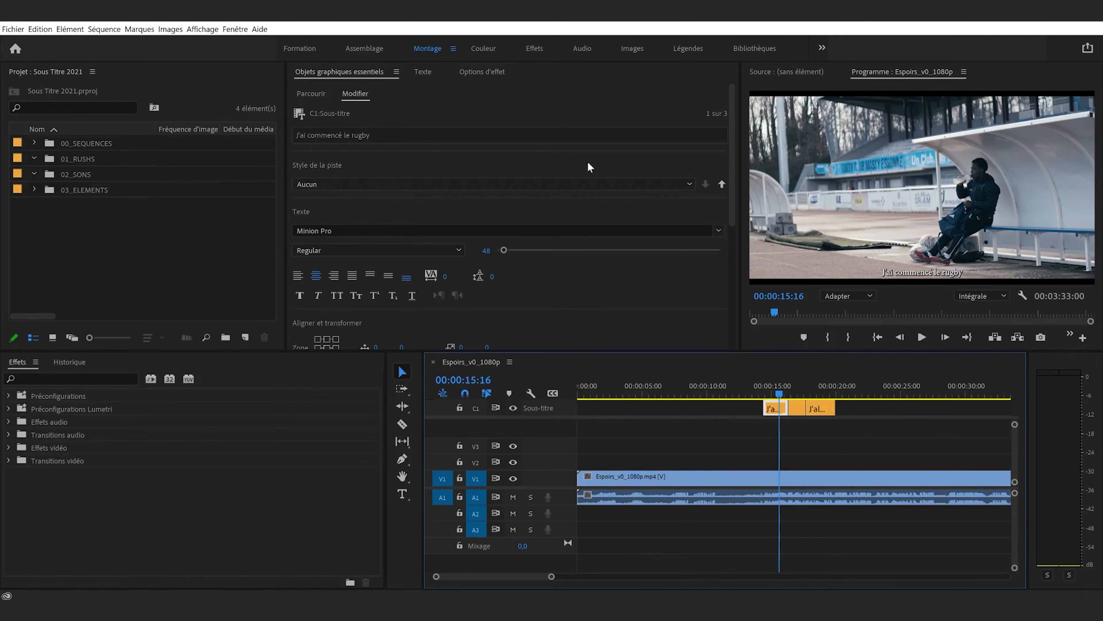
pyautogui.click(789, 388)
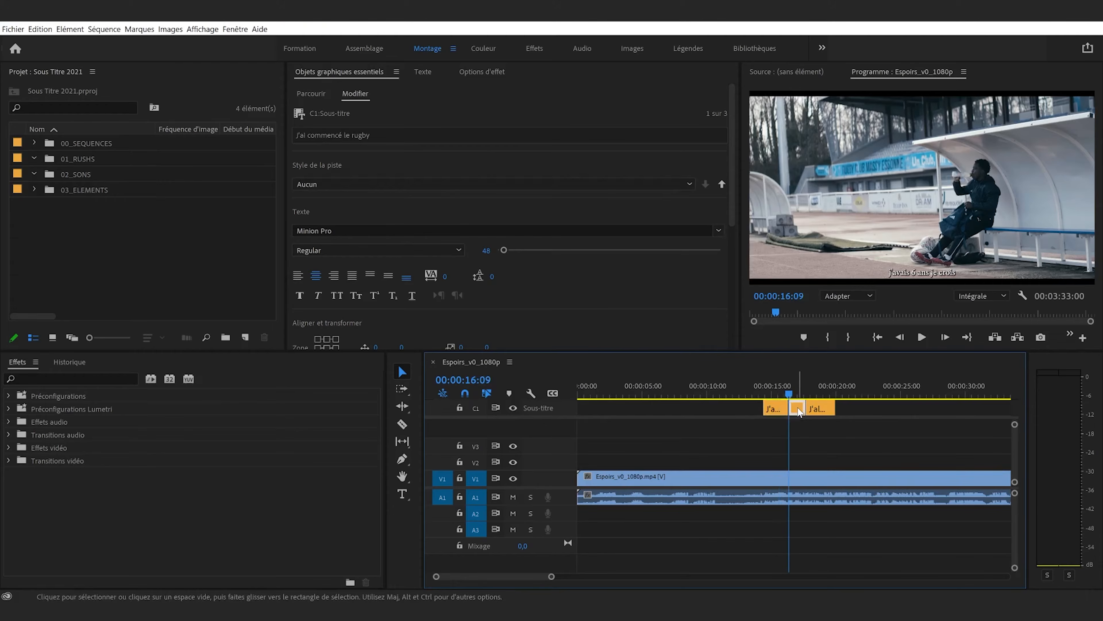
pyautogui.click(775, 392)
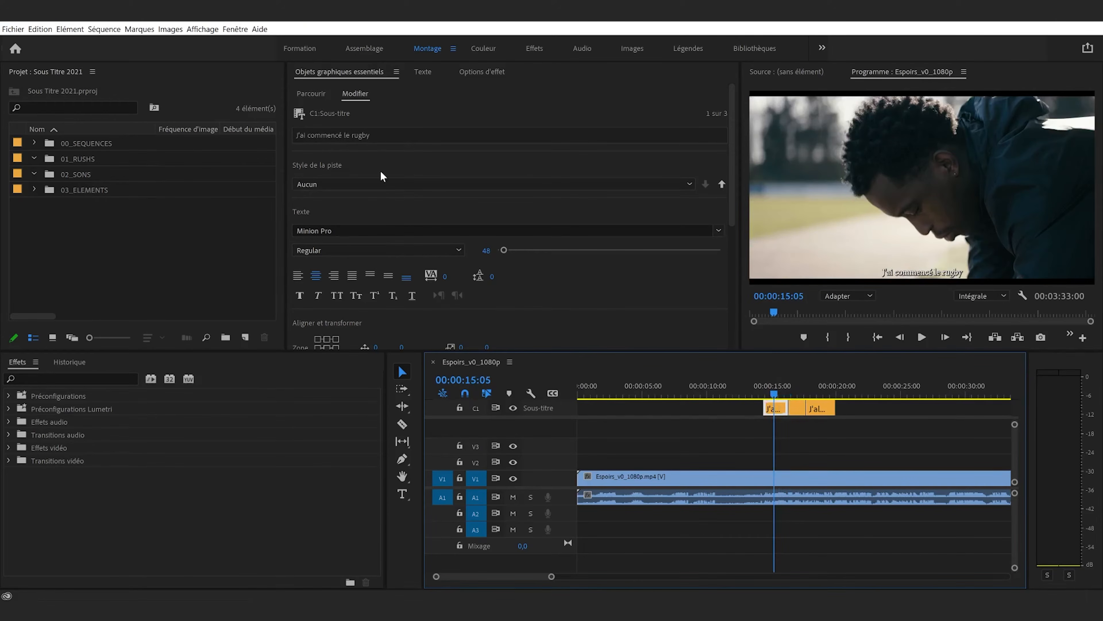
pyautogui.click(335, 242)
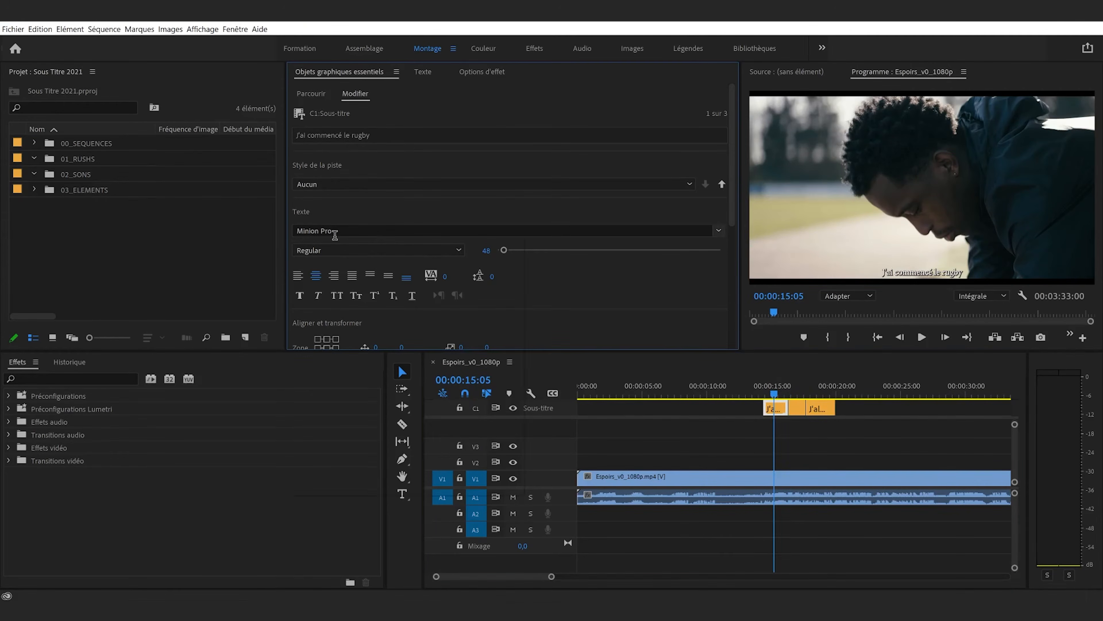
pyautogui.click(337, 230)
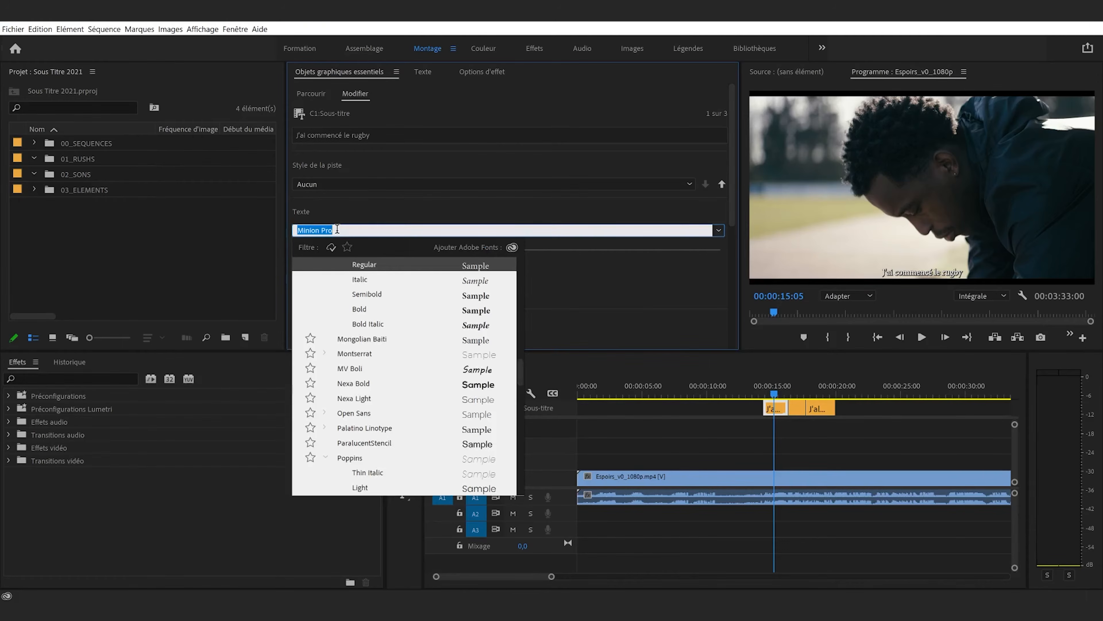
pyautogui.write('Pop')
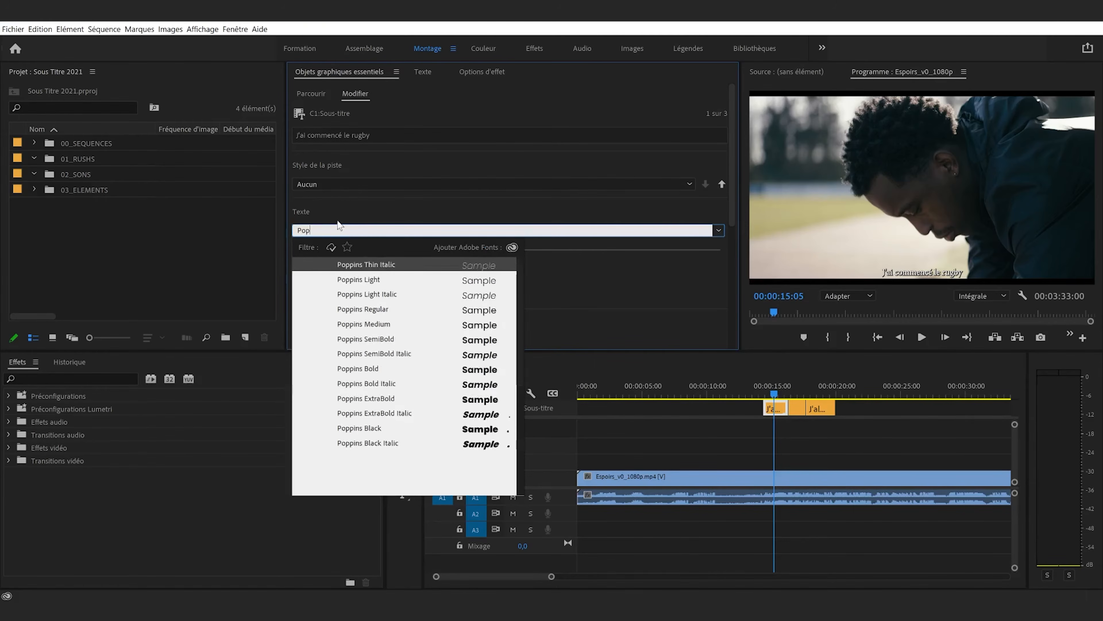
pyautogui.click(394, 340)
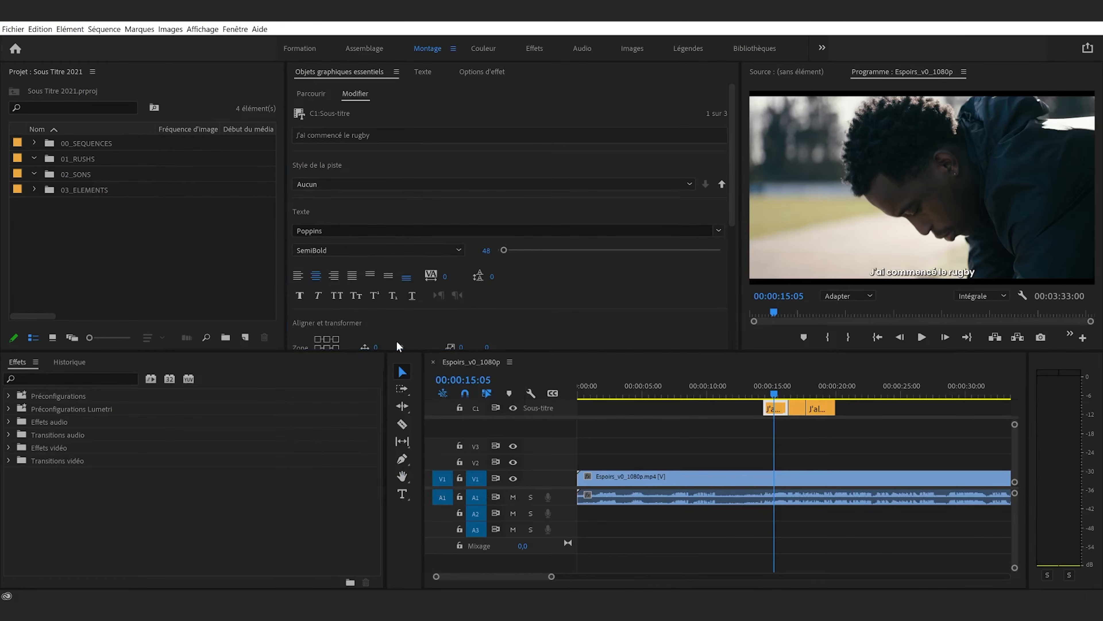
# Set the first caption's font size to 60
pyautogui.scroll(-1, 505, 305)
pyautogui.click(480, 224)
pyautogui.write('60')
pyautogui.press('Return')
# Reduce the caption's shadow opacity to 52% and set its vertical position offset to -70
pyautogui.scroll(-5, 534, 262)
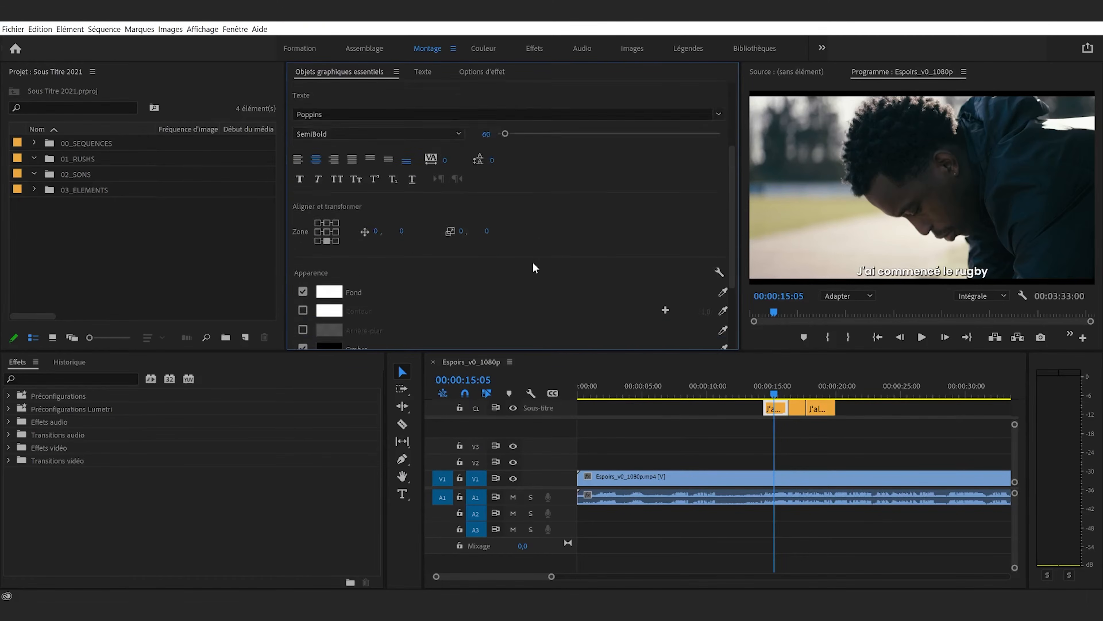
pyautogui.scroll(-1, 384, 270)
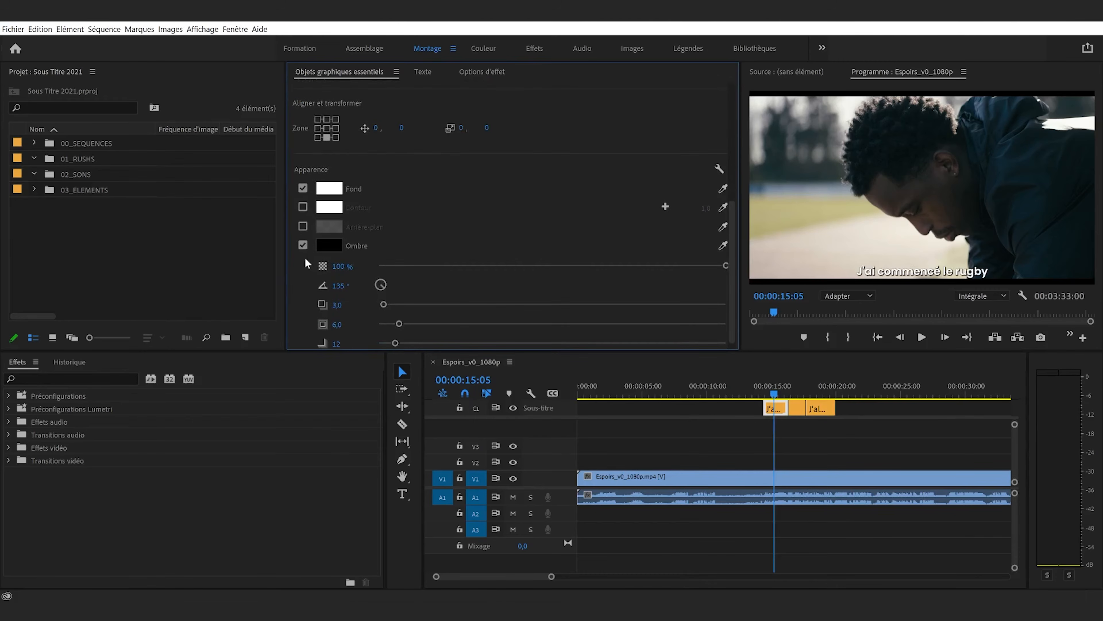
pyautogui.scroll(-1, 338, 251)
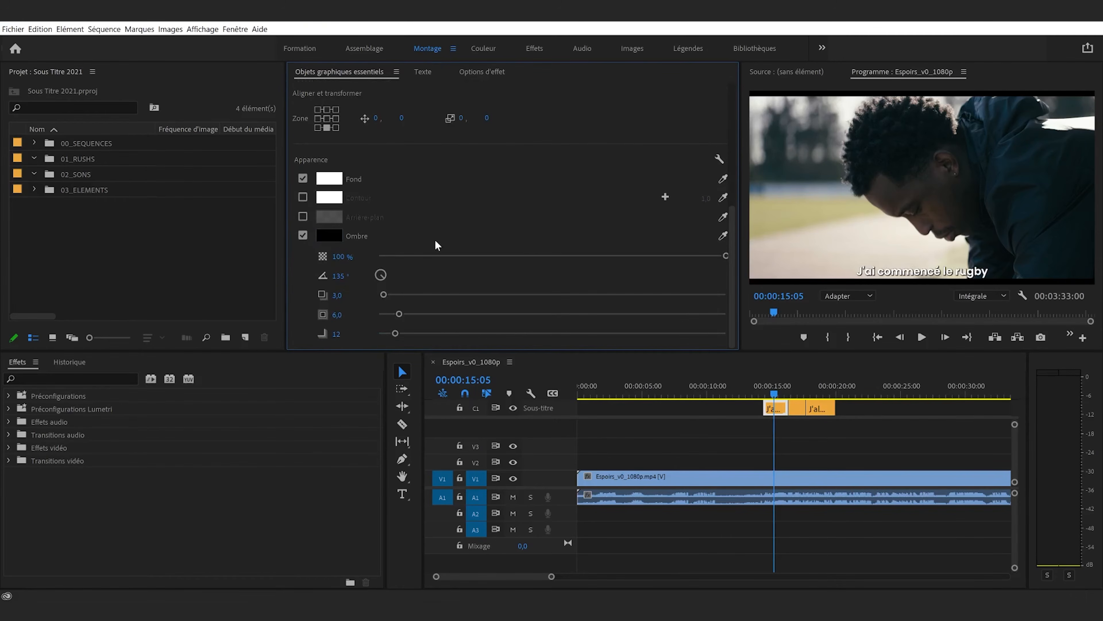
pyautogui.moveTo(504, 257); pyautogui.dragTo(585, 256)
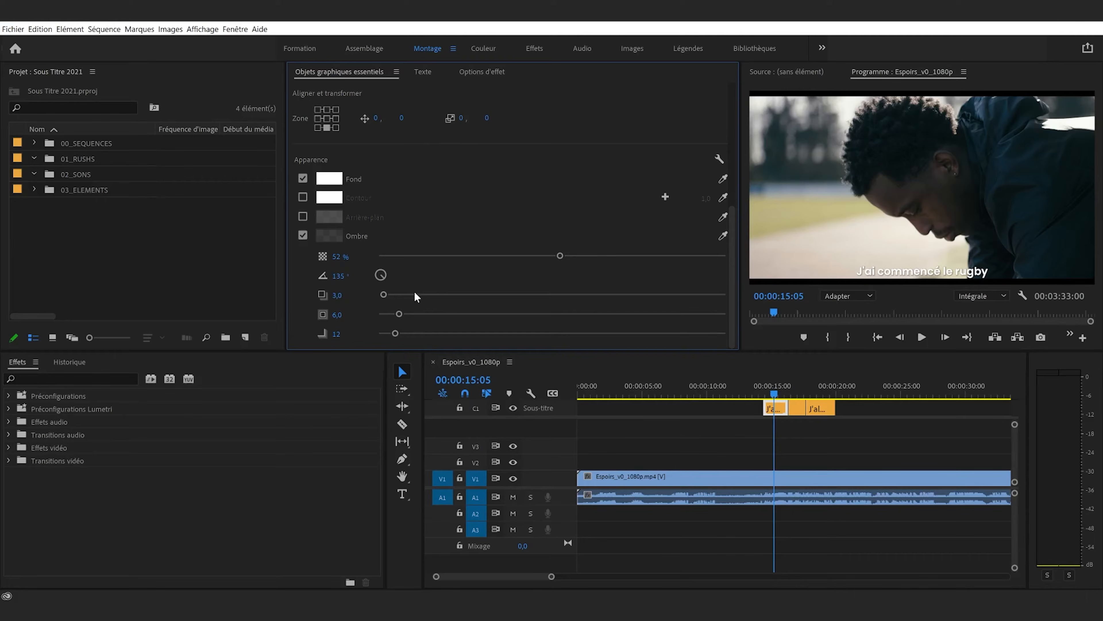
pyautogui.scroll(5, 420, 296)
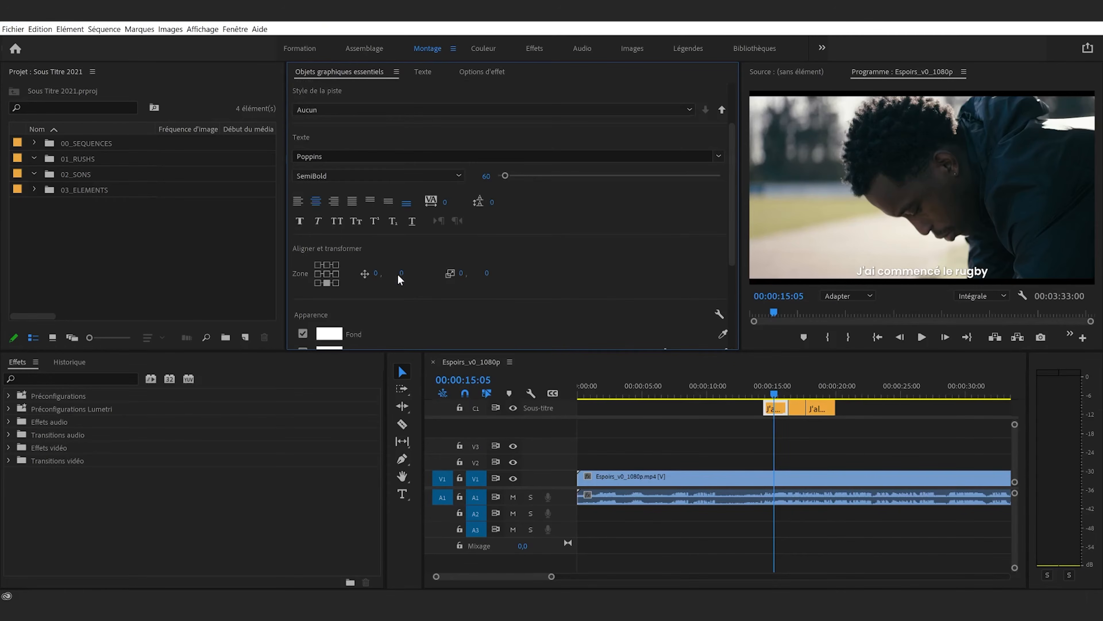
pyautogui.moveTo(364, 273); pyautogui.dragTo(363, 264)
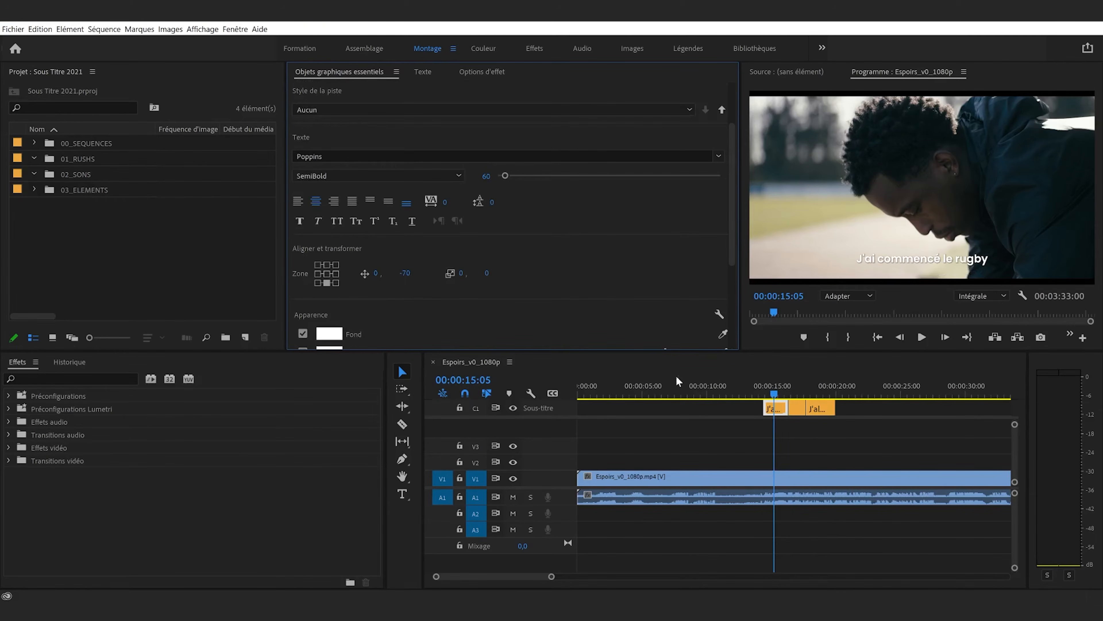
# Check the restyled first caption against the footage around 00:00:15:07
pyautogui.click(789, 428)
pyautogui.click(776, 413)
pyautogui.scroll(5, 452, 256)
pyautogui.hotkey('ctrl', 'z')
pyautogui.click(780, 391)
pyautogui.moveTo(780, 393)
pyautogui.mouseDown()
pyautogui.moveTo(795, 403)
pyautogui.moveTo(777, 399)
pyautogui.mouseUp()
pyautogui.click(552, 298)
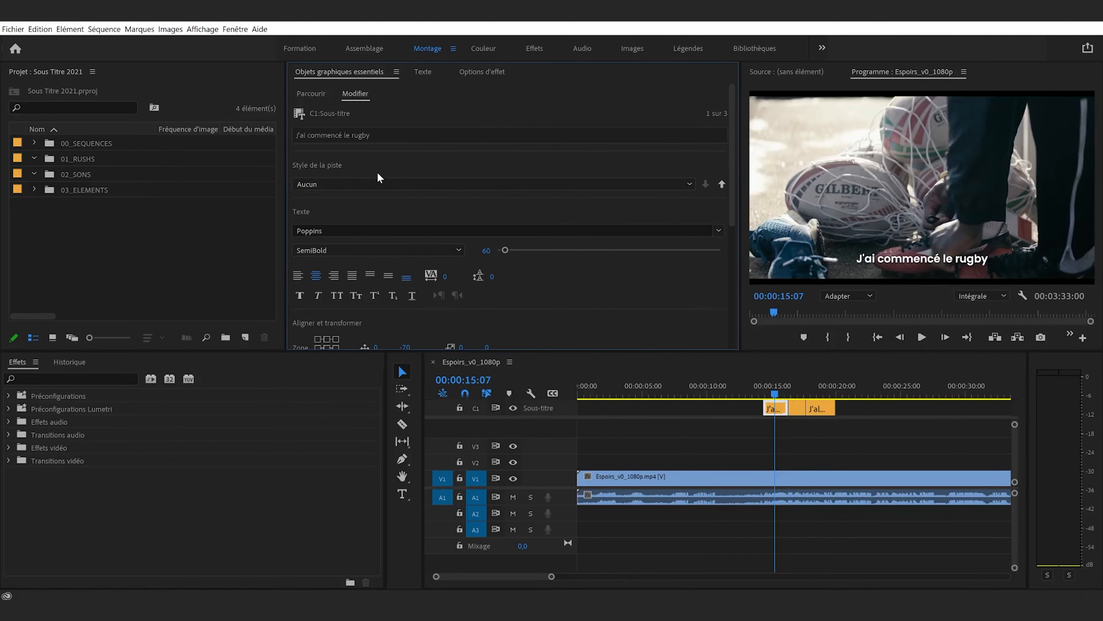
# Create a new track style from the first caption's formatting, named "Sous titre - Espoirs"
pyautogui.click(381, 183)
pyautogui.click(441, 197)
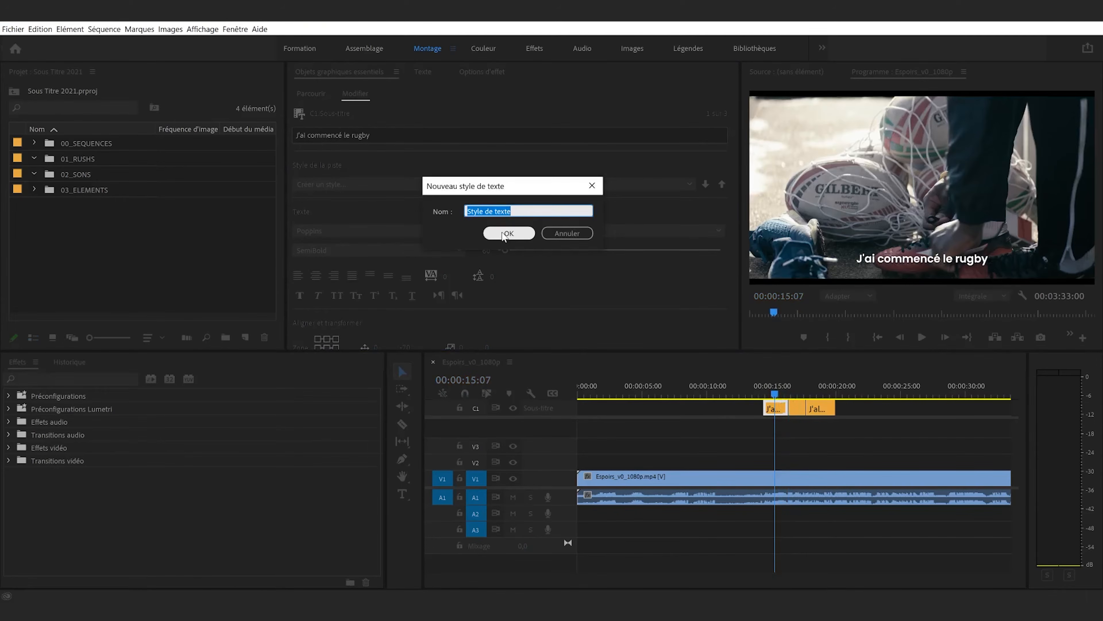
pyautogui.write('So')
pyautogui.click(506, 234)
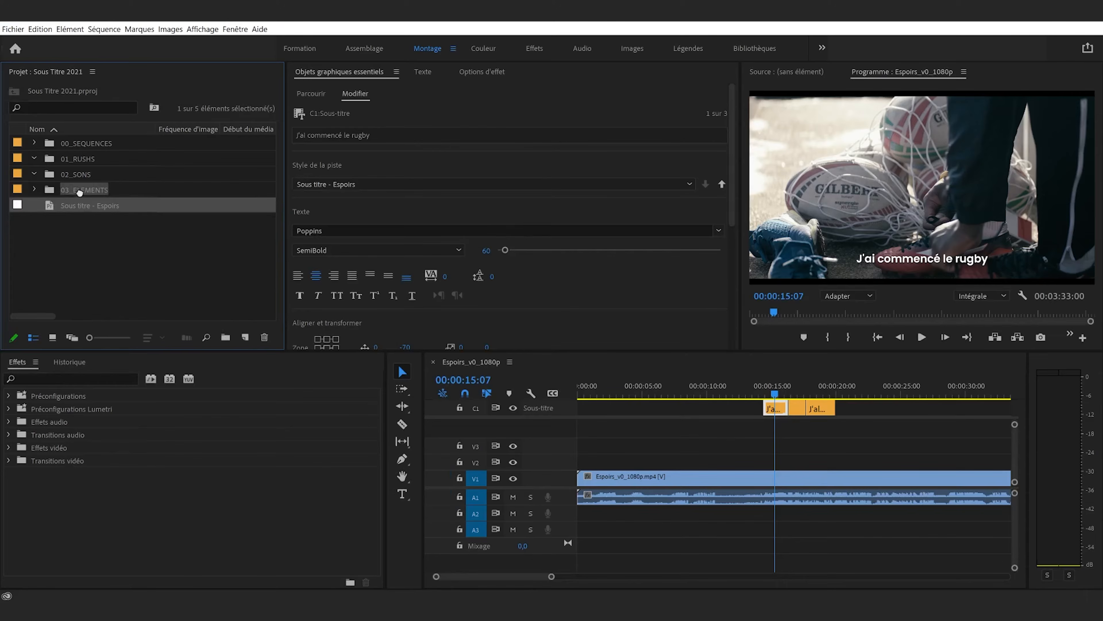
# Move the Sous titre - Espoirs style into the 03_ELEMENTS bin
pyautogui.click(34, 189)
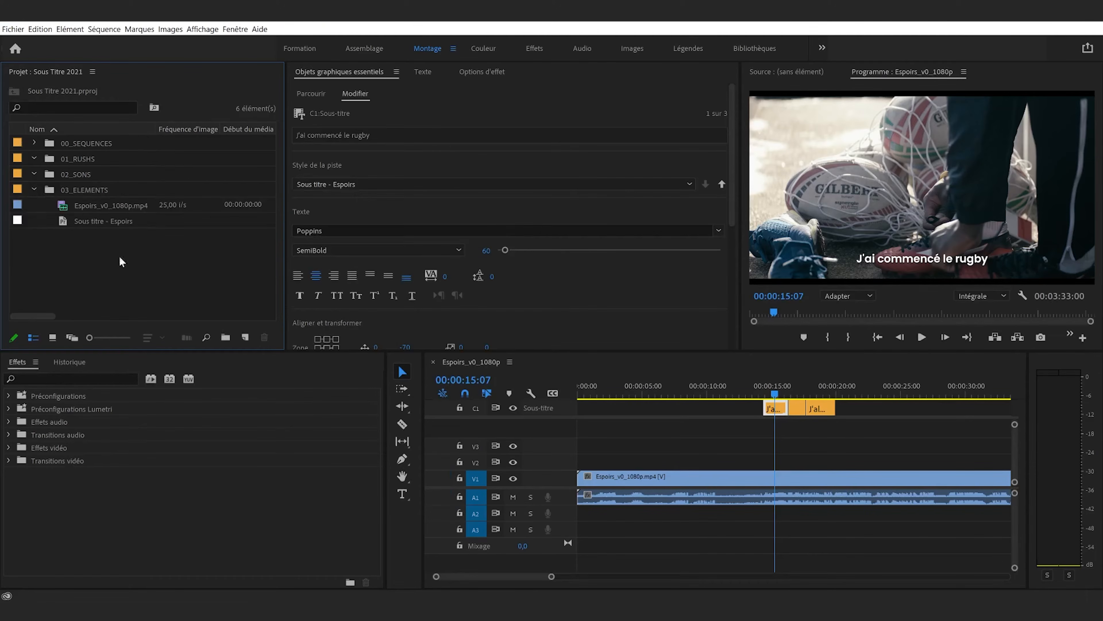
pyautogui.click(34, 190)
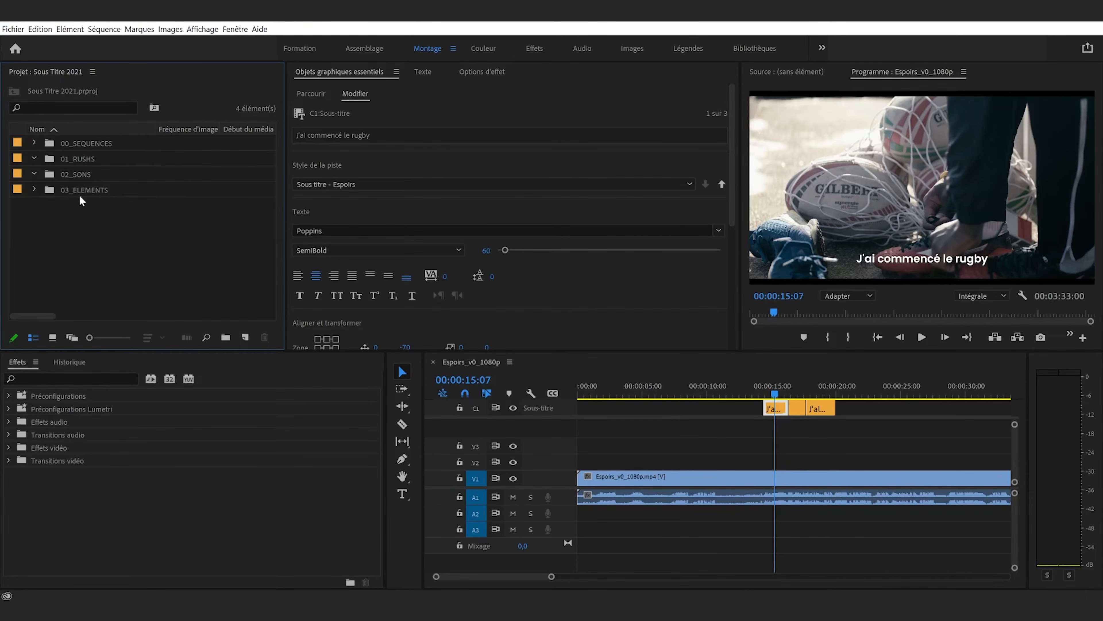
pyautogui.hotkey('ctrl', 'a')
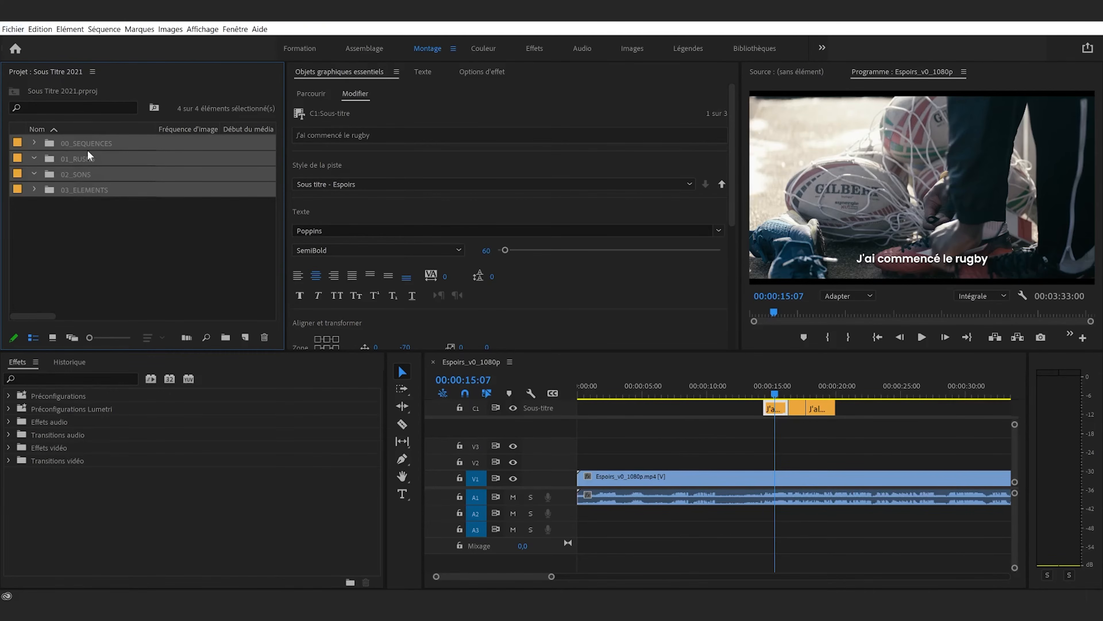
pyautogui.click(139, 216)
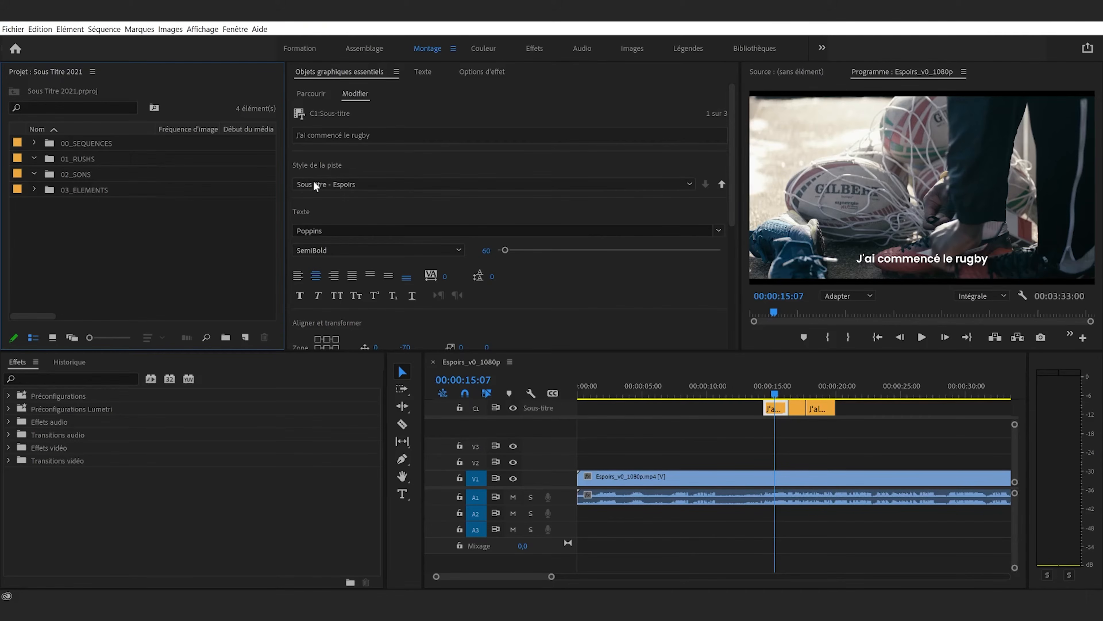
# Scrub through the captions to check their shared style, and review the first caption's text and shadow settings
pyautogui.moveTo(803, 392)
pyautogui.mouseDown()
pyautogui.moveTo(784, 391)
pyautogui.moveTo(828, 394)
pyautogui.moveTo(796, 402)
pyautogui.moveTo(806, 397)
pyautogui.mouseUp()
pyautogui.moveTo(829, 438); pyautogui.dragTo(788, 393)
pyautogui.click(871, 425)
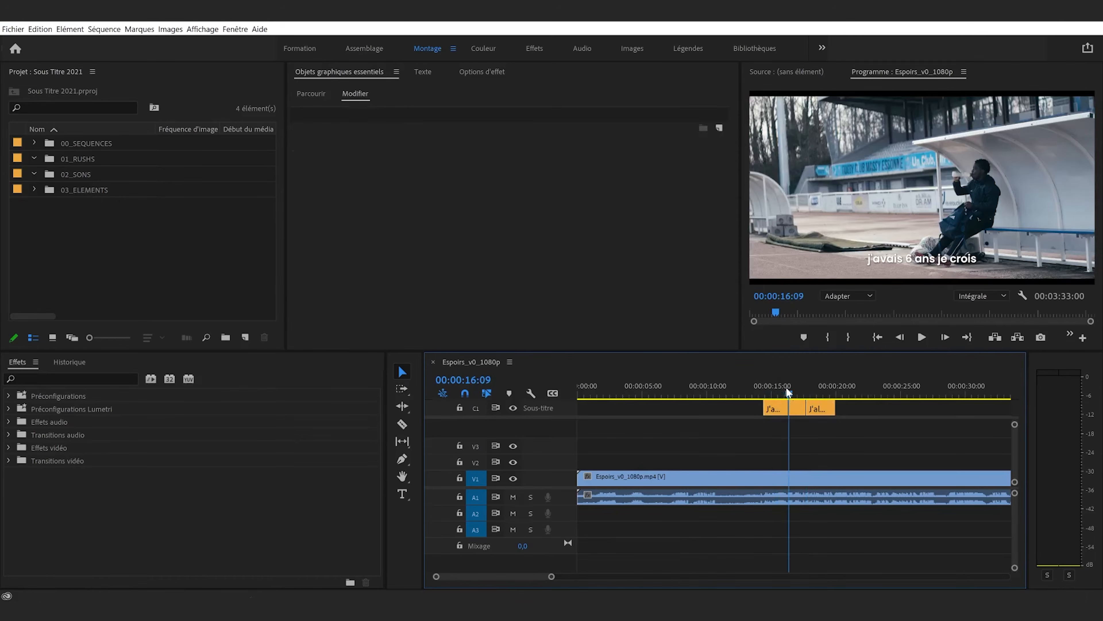
pyautogui.click(776, 388)
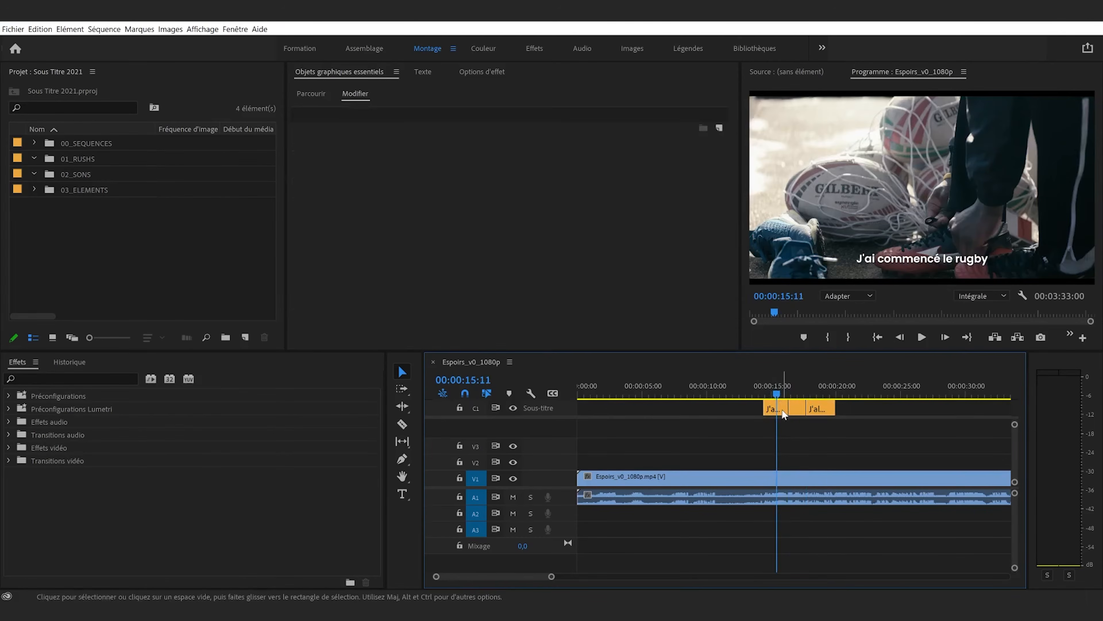
pyautogui.click(775, 408)
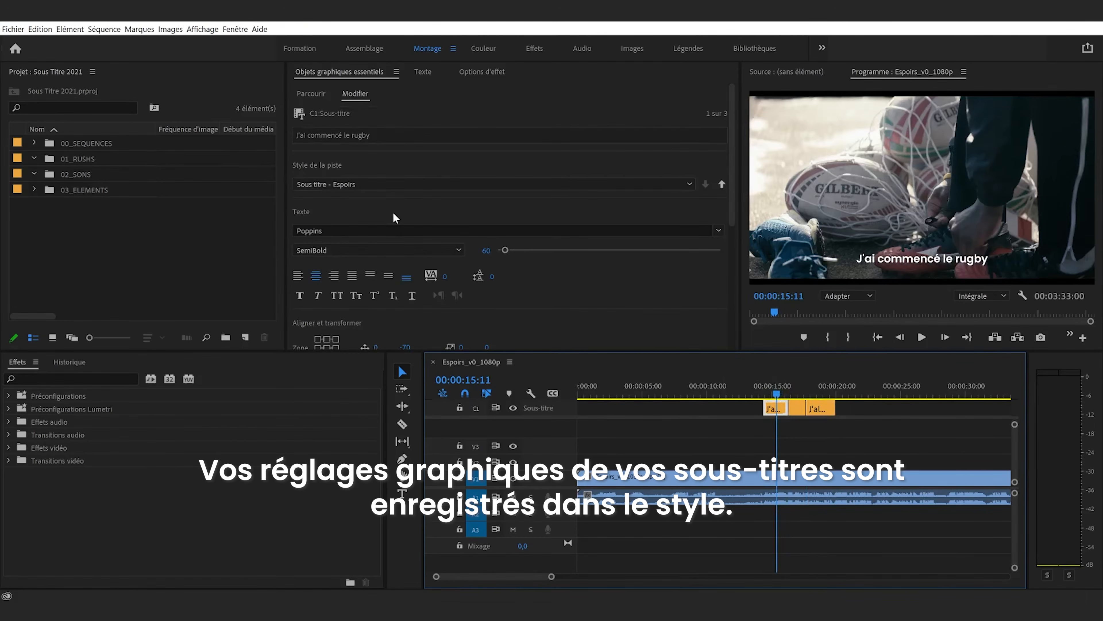
pyautogui.scroll(-5, 410, 209)
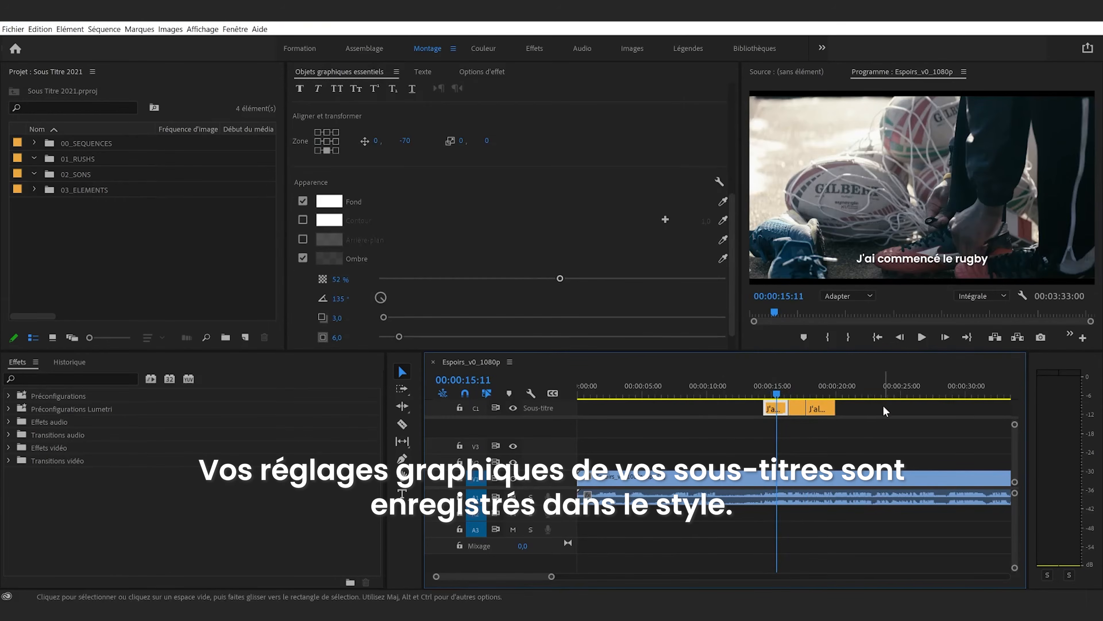
pyautogui.scroll(-1, 427, 240)
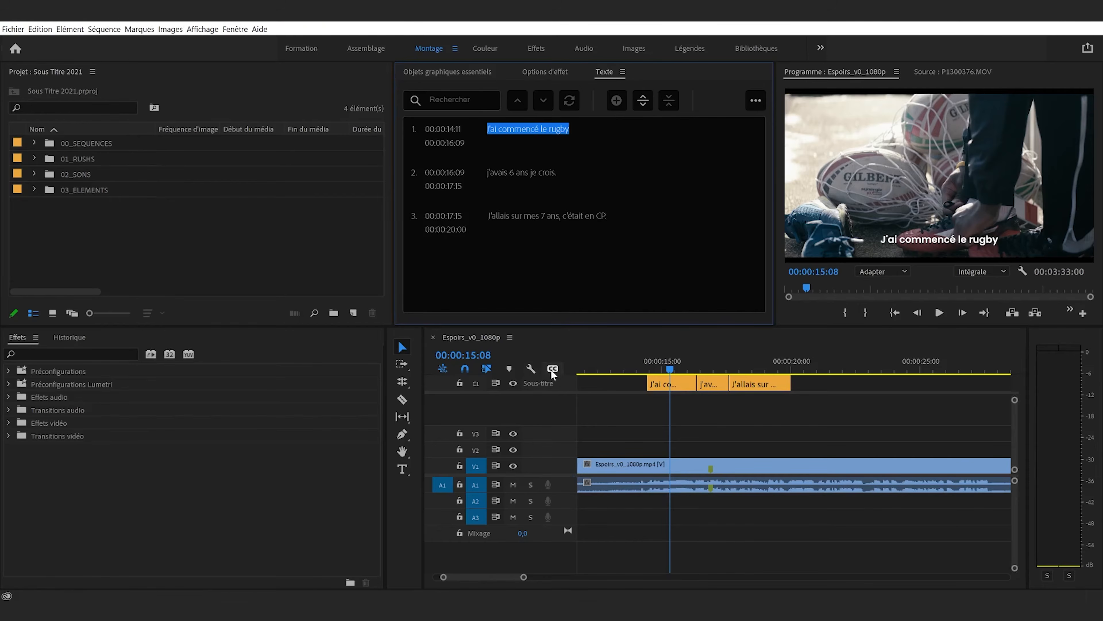
# Hide all caption tracks in the timeline and scrub over the first caption
pyautogui.click(552, 368)
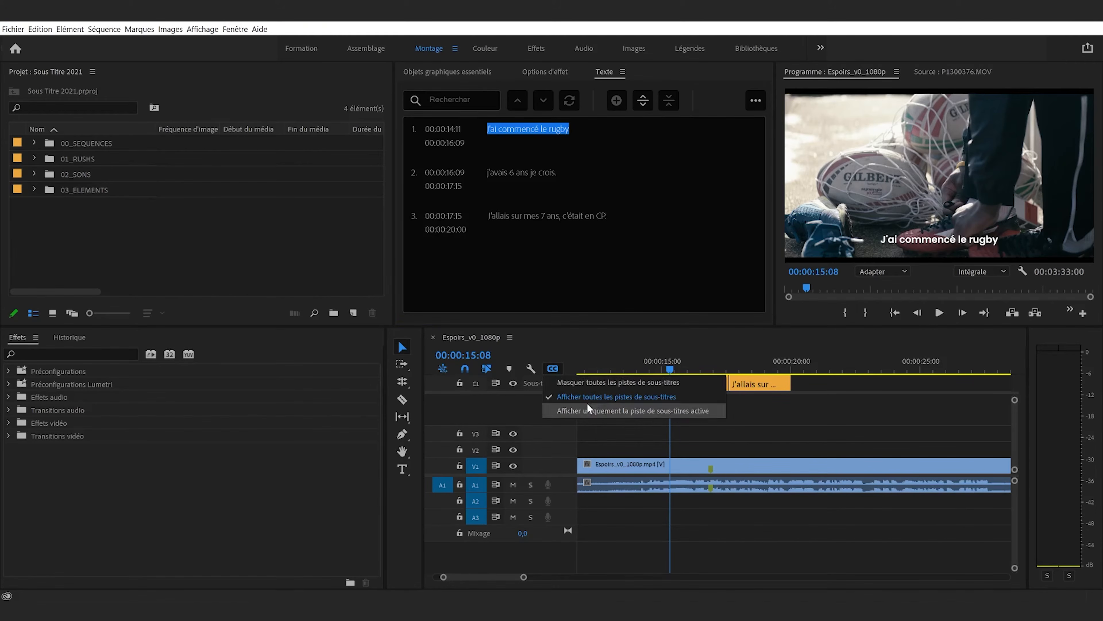
pyautogui.click(594, 382)
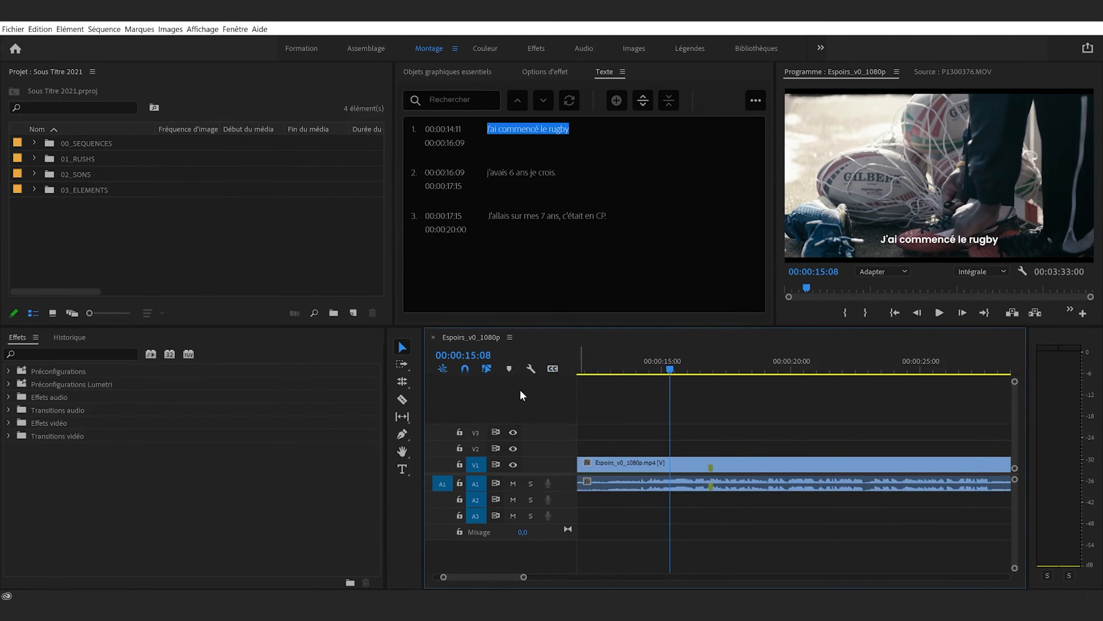
pyautogui.click(549, 368)
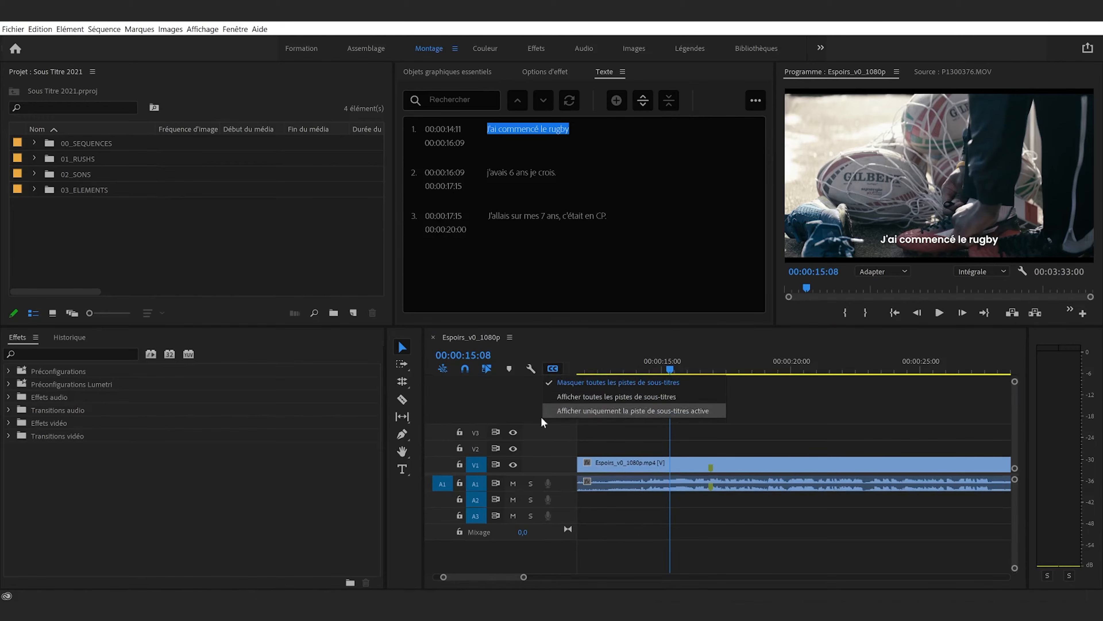
pyautogui.moveTo(671, 366); pyautogui.dragTo(674, 395)
# Show only the active caption track in the timeline, and switch the display back to all caption tracks
pyautogui.click(552, 370)
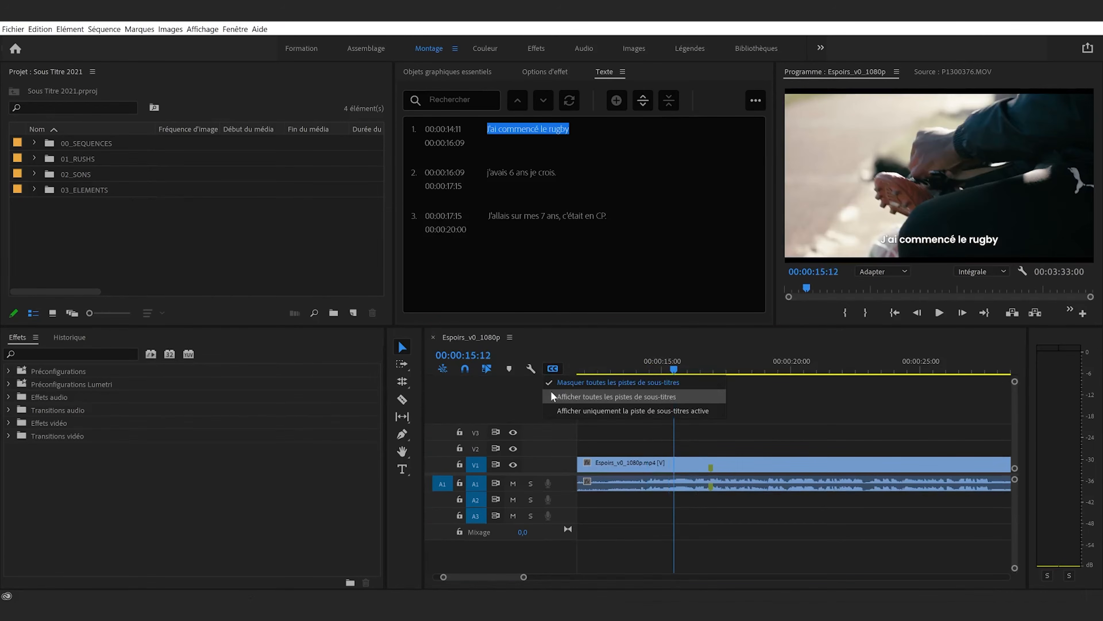
pyautogui.click(591, 412)
pyautogui.moveTo(655, 368); pyautogui.dragTo(660, 378)
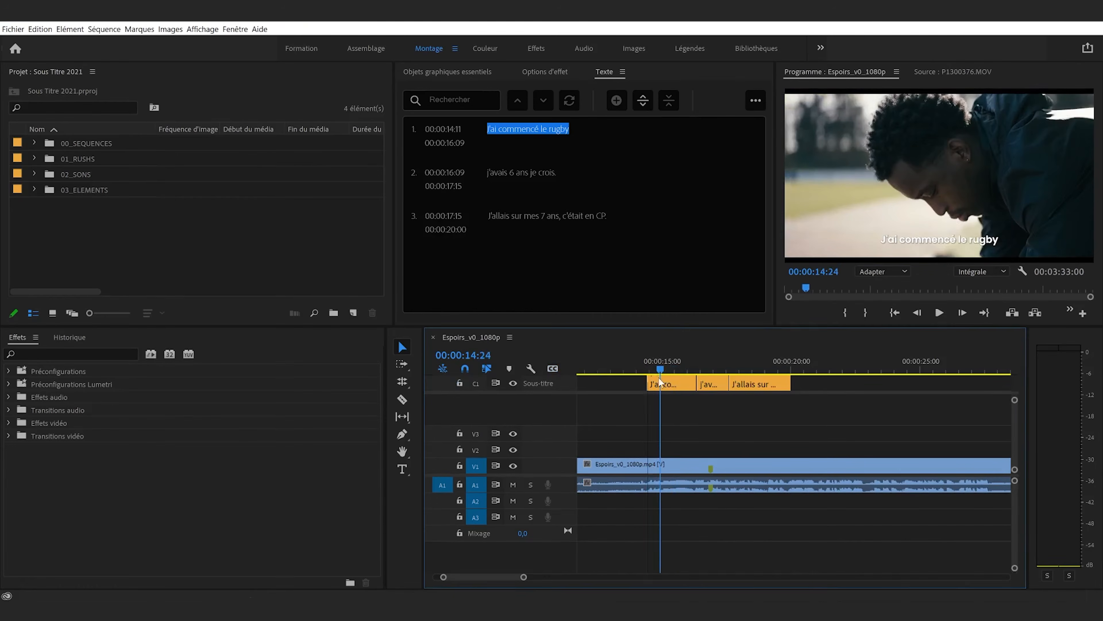
pyautogui.click(553, 369)
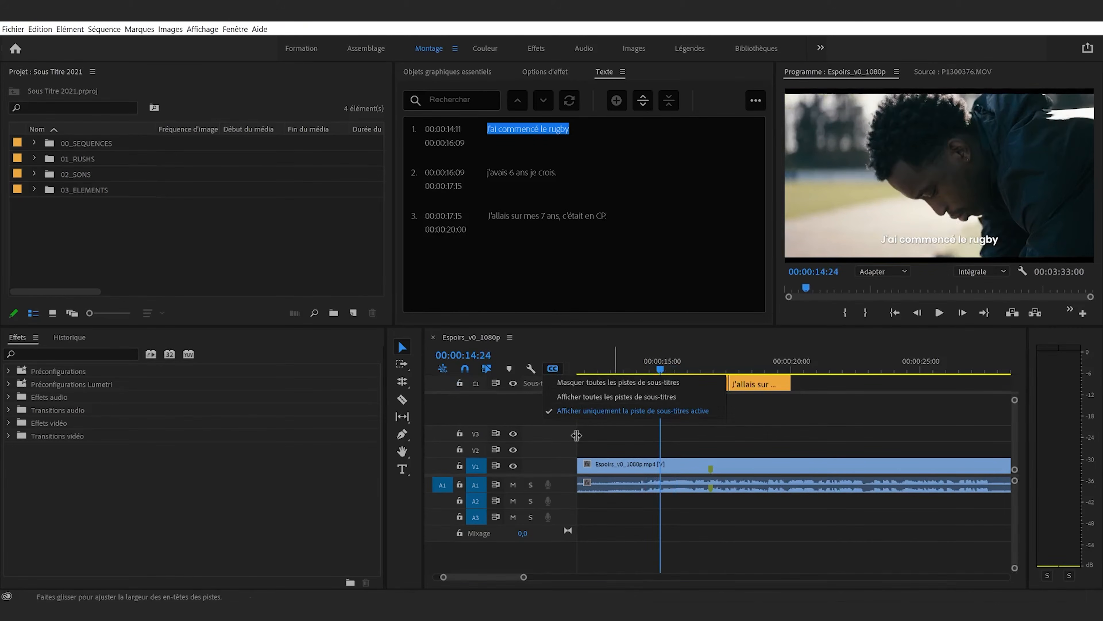
pyautogui.click(578, 396)
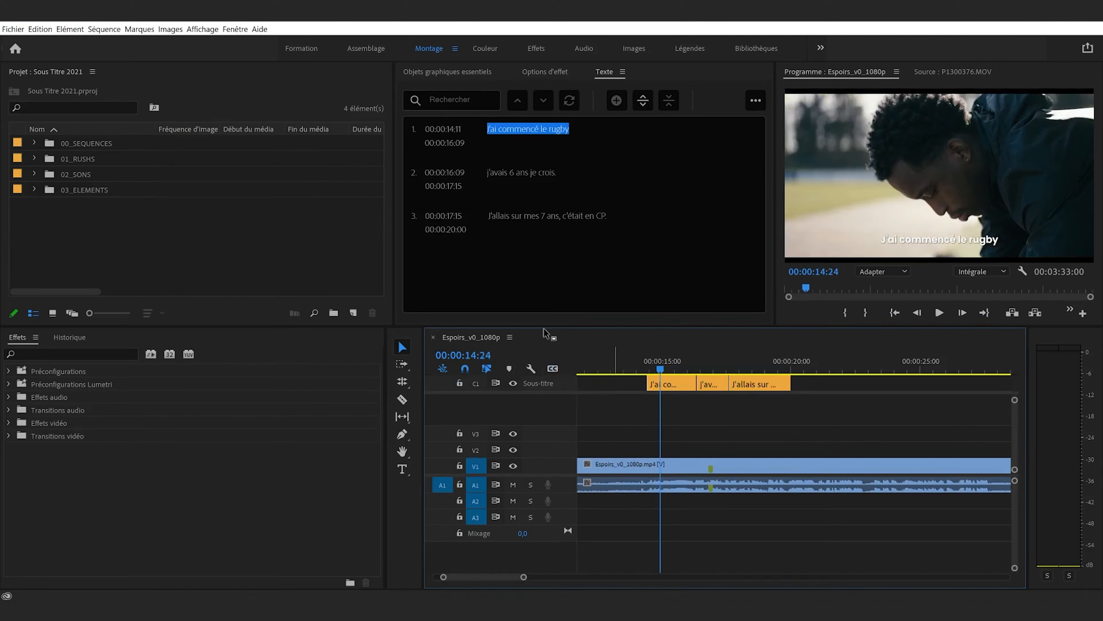
# Add a second caption track to the sequence in the Sous-titre format with the Sous titre - Espoirs style
pyautogui.moveTo(548, 324); pyautogui.dragTo(538, 288)
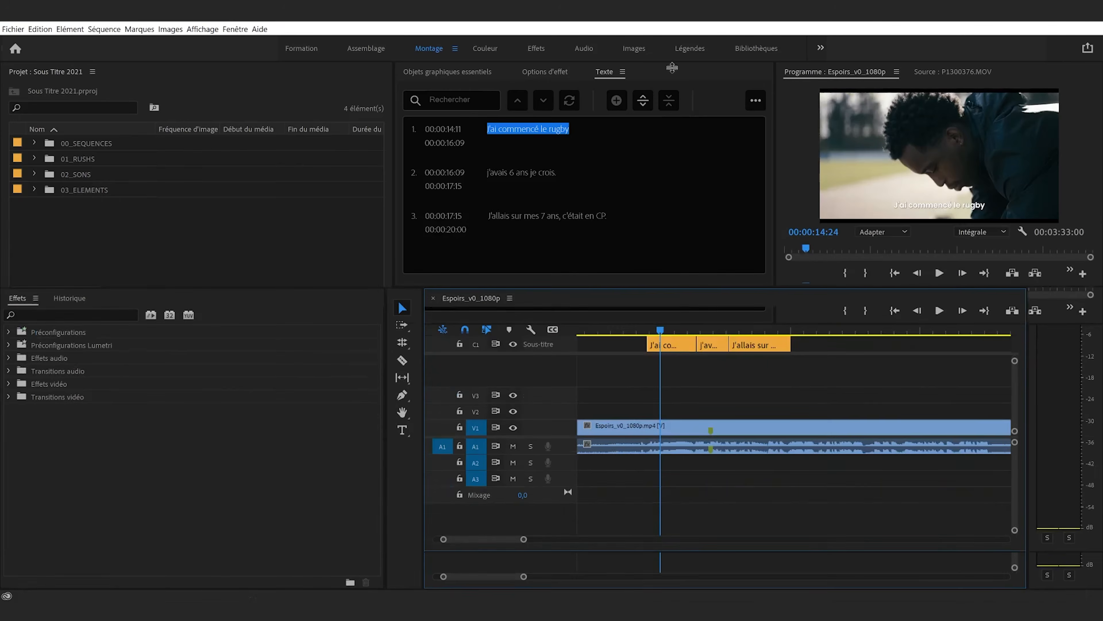
pyautogui.rightClick(561, 350)
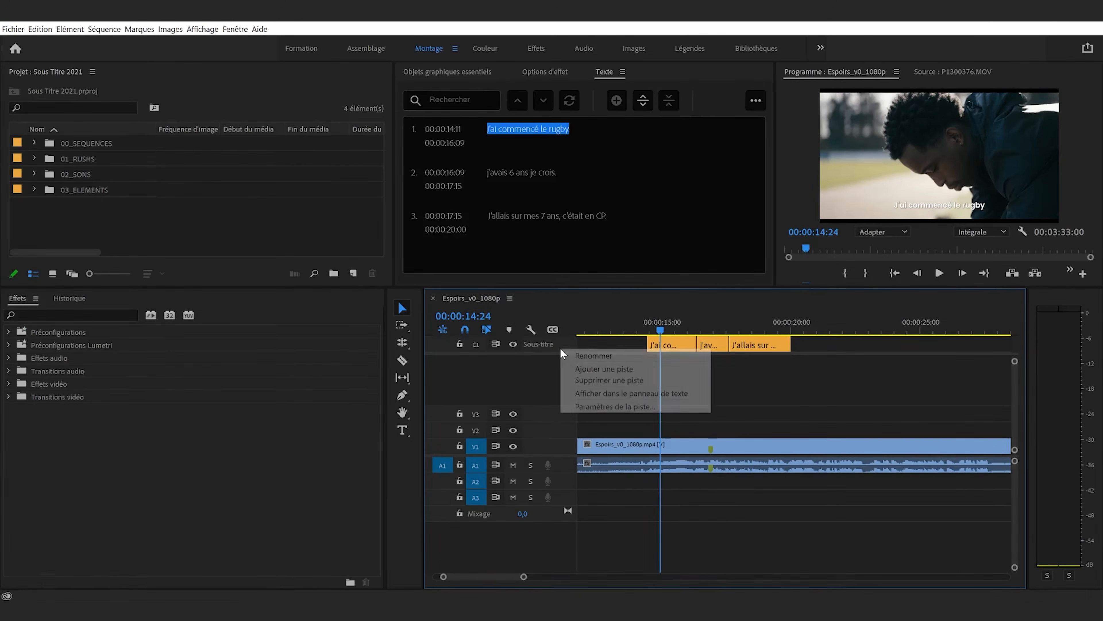
pyautogui.click(600, 370)
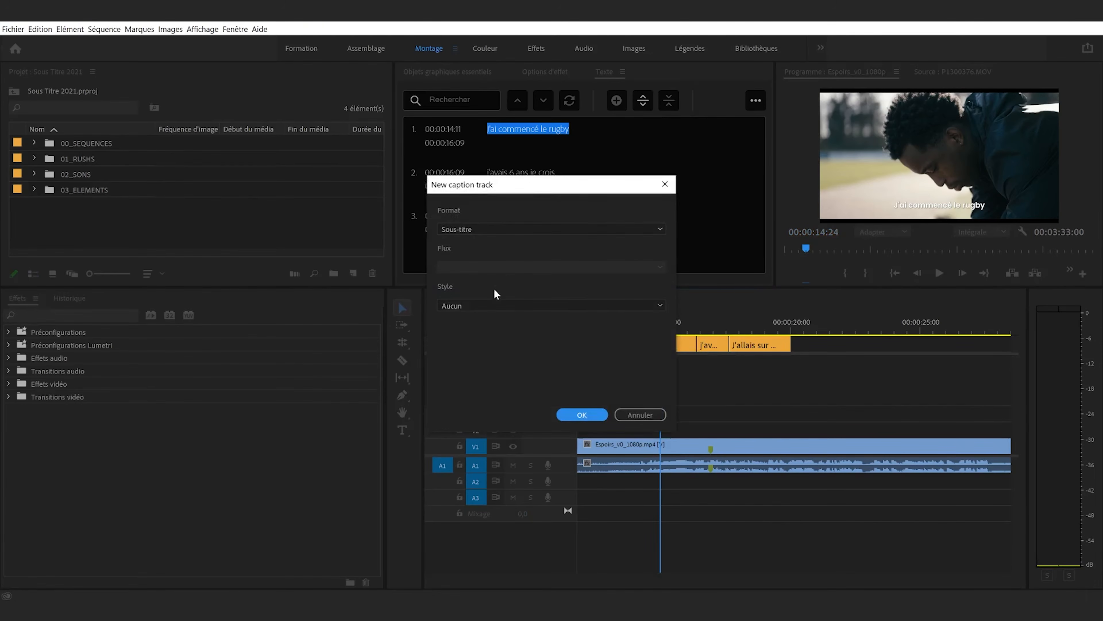
pyautogui.click(484, 307)
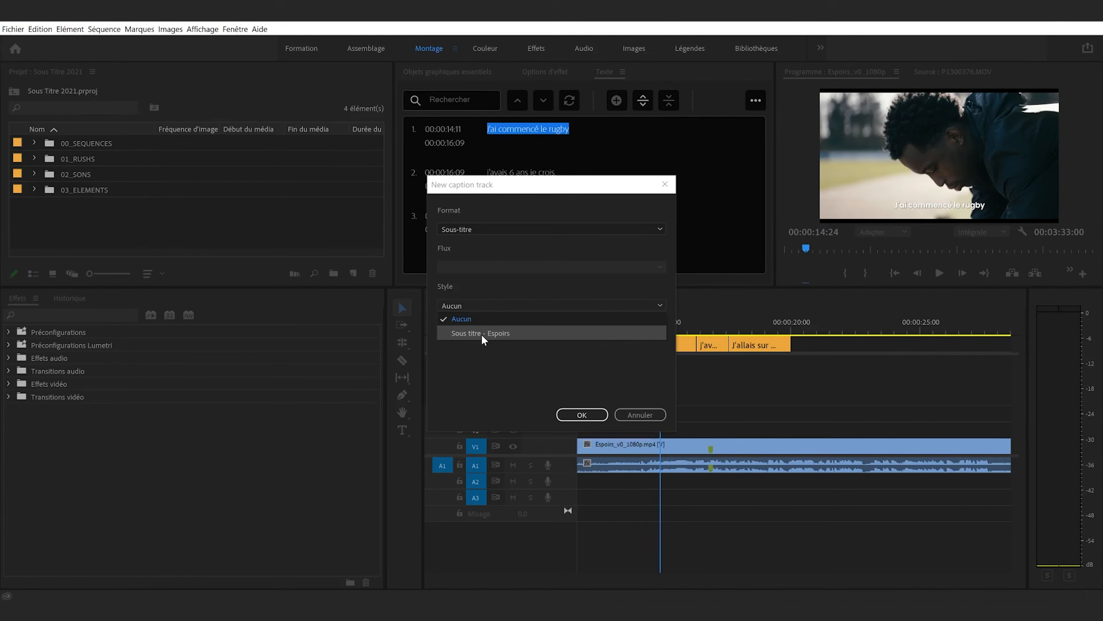
pyautogui.click(484, 333)
pyautogui.click(584, 415)
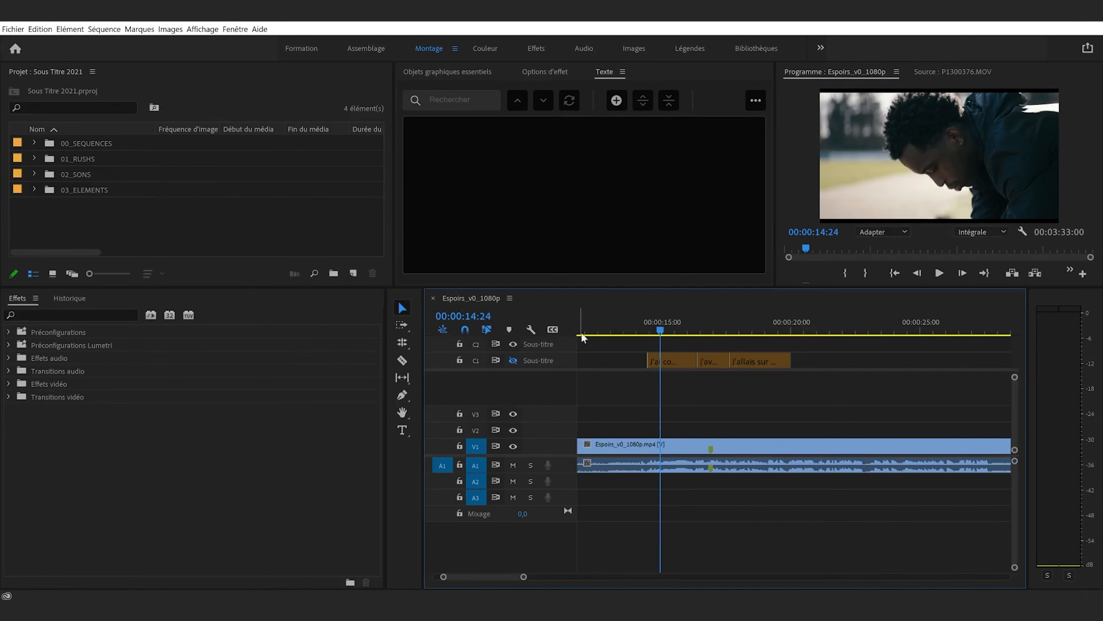
# Duplicate the three captions from track C1 onto the empty track C2, keeping them at the same timecodes
pyautogui.click(648, 324)
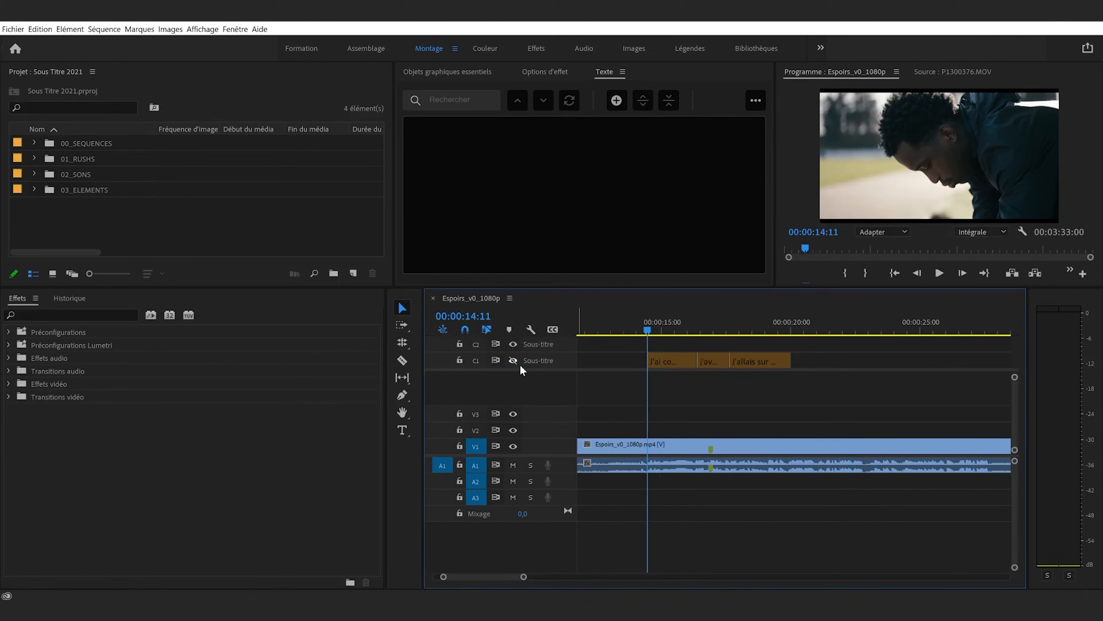
pyautogui.click(670, 361)
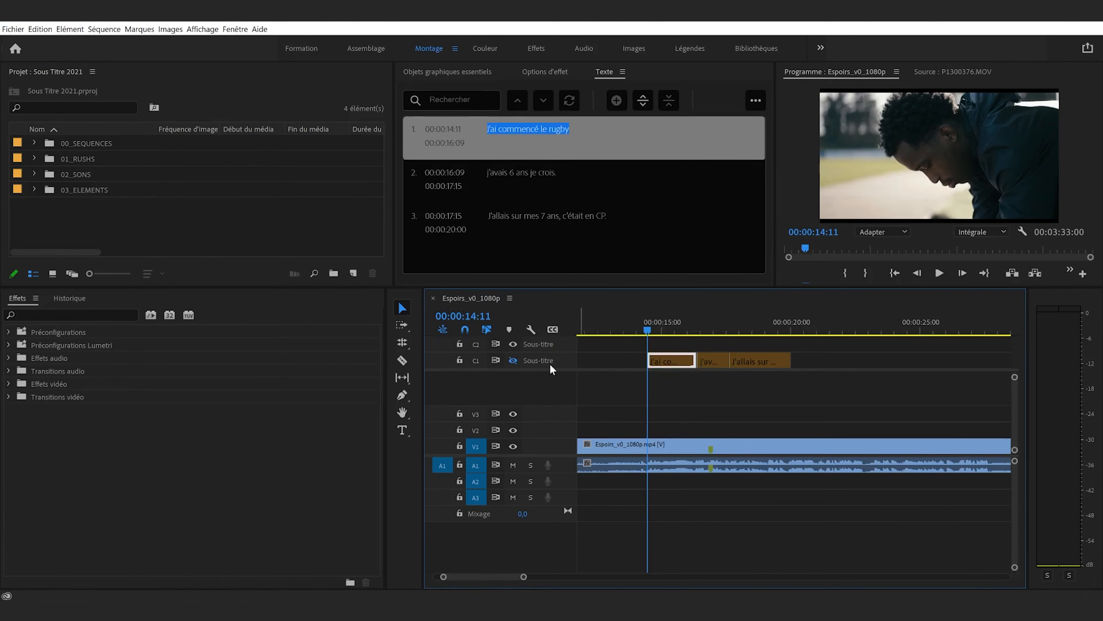
pyautogui.moveTo(645, 367); pyautogui.dragTo(833, 340)
pyautogui.moveTo(668, 359); pyautogui.dragTo(666, 348)
pyautogui.click(674, 382)
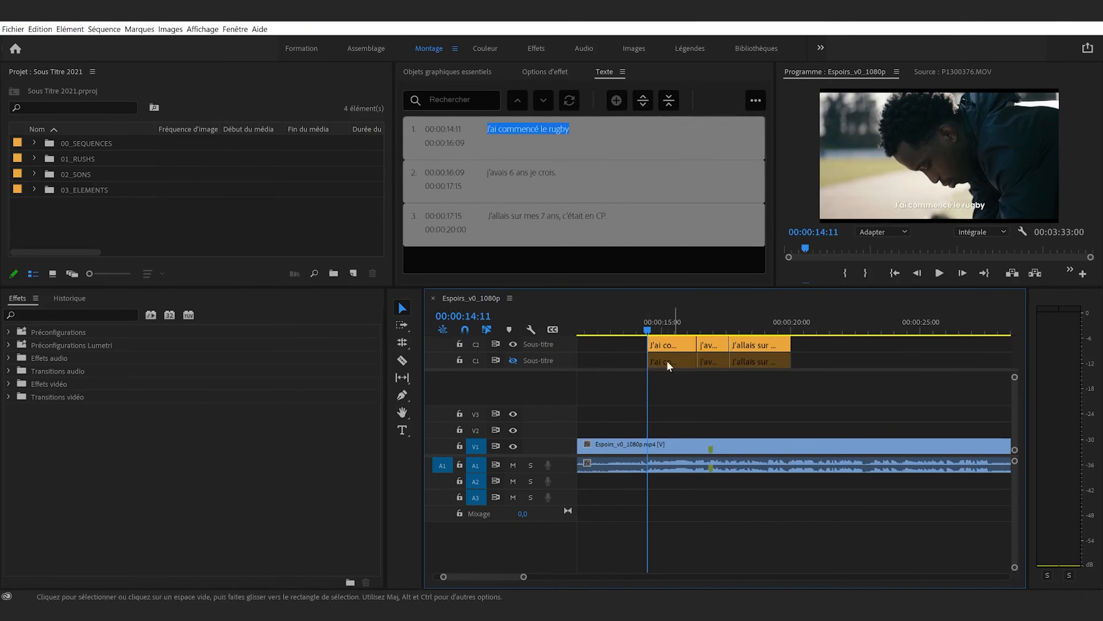
# Scrub over the first caption on track C2 and check its text against the program image
pyautogui.click(662, 328)
pyautogui.click(669, 347)
pyautogui.click(674, 329)
pyautogui.moveTo(676, 328)
pyautogui.mouseDown()
pyautogui.moveTo(699, 329)
pyautogui.moveTo(665, 329)
pyautogui.mouseUp()
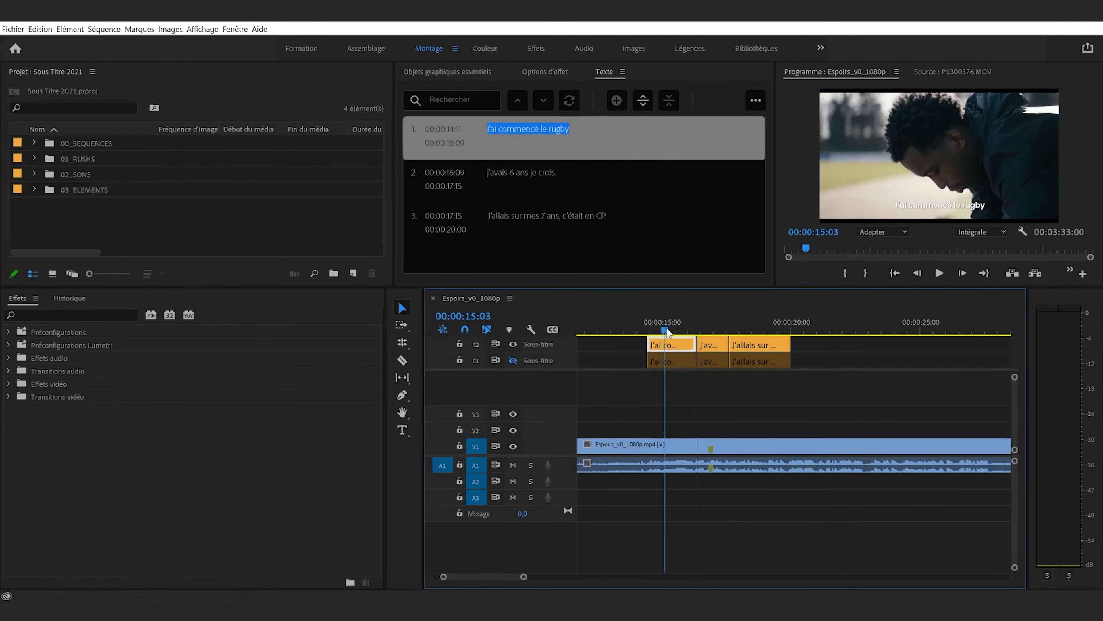
pyautogui.click(574, 138)
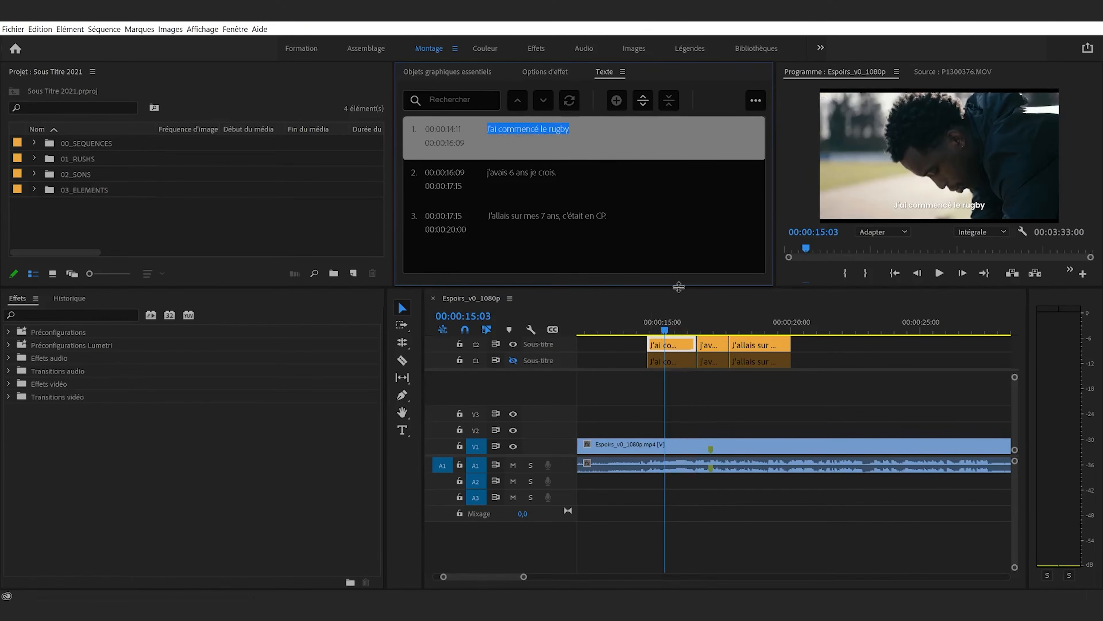
pyautogui.click(676, 329)
pyautogui.click(692, 386)
pyautogui.moveTo(676, 329)
pyautogui.mouseDown()
pyautogui.moveTo(664, 330)
pyautogui.moveTo(680, 332)
pyautogui.mouseUp()
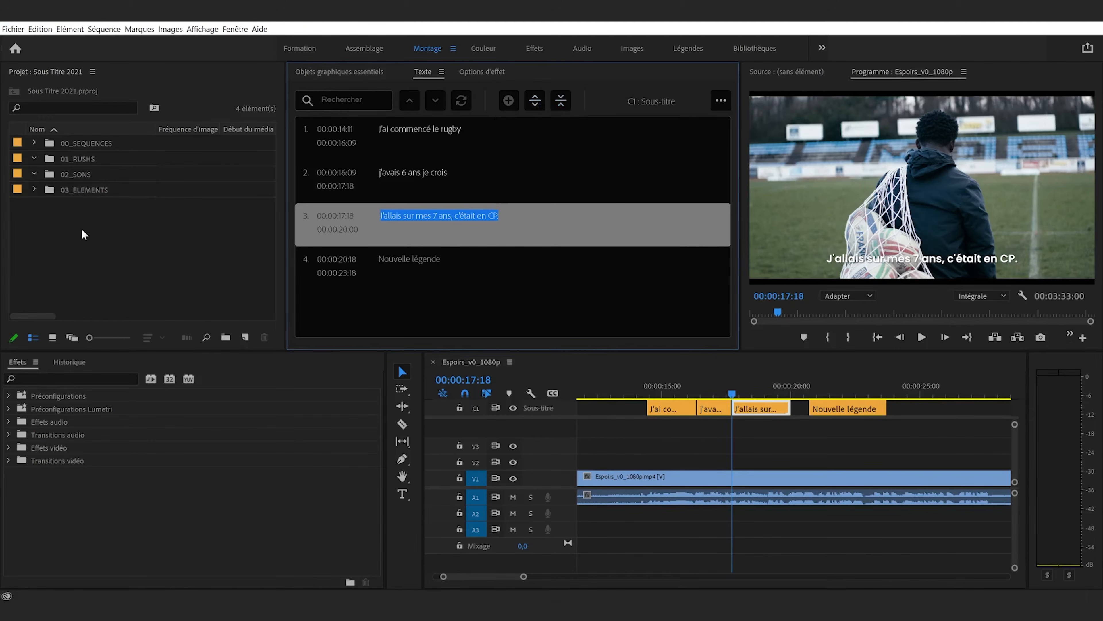
# Merge the caption "J'allais sur mes 7 ans, c'était en CP." with the caption before it
pyautogui.click(559, 100)
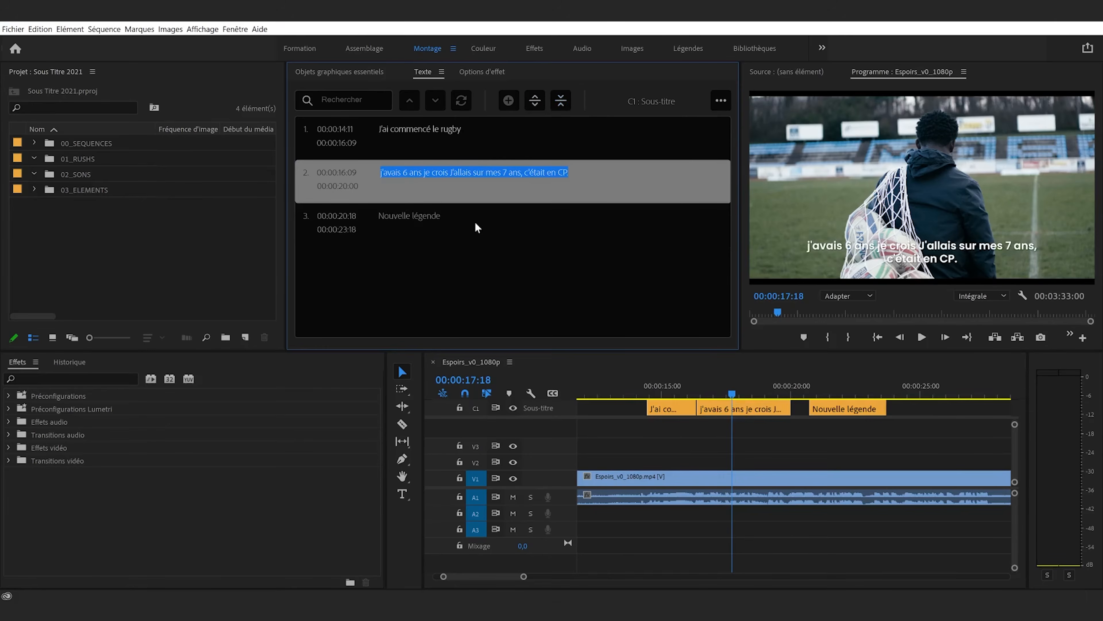
# Try splitting the merged caption at 00:00:18:13 and scrub back over its first half
pyautogui.moveTo(727, 393); pyautogui.dragTo(754, 401)
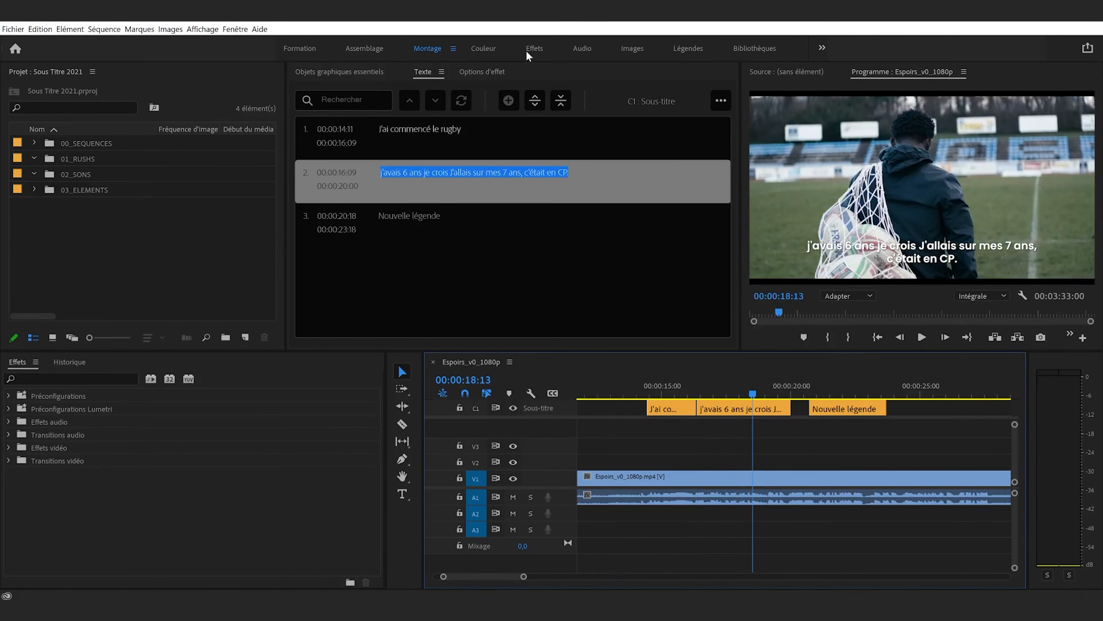
pyautogui.click(534, 100)
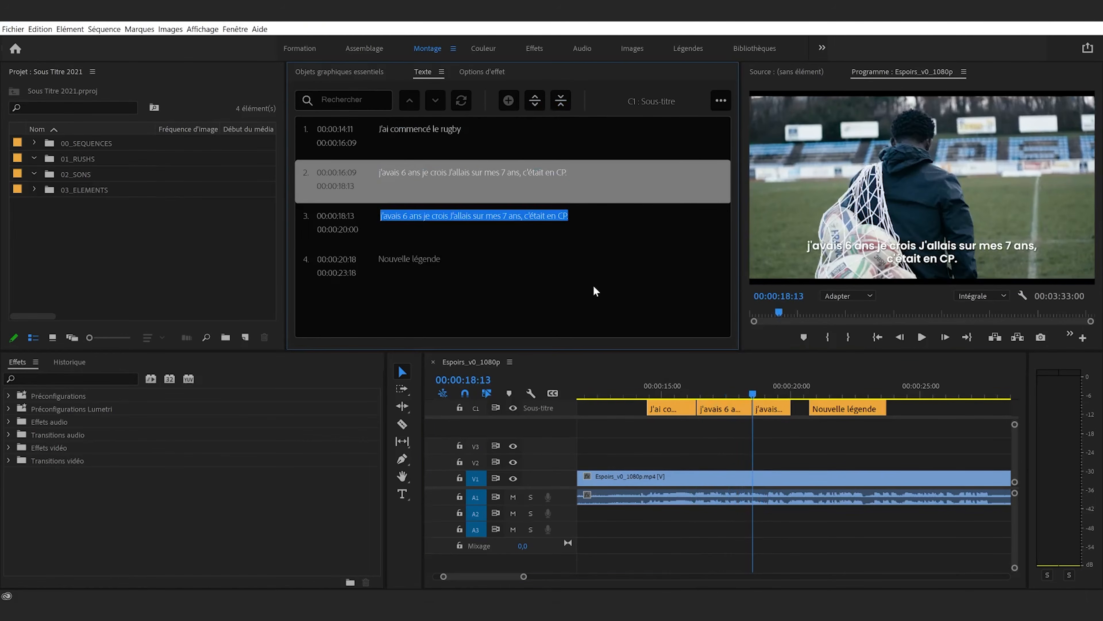
pyautogui.moveTo(753, 393); pyautogui.dragTo(737, 393)
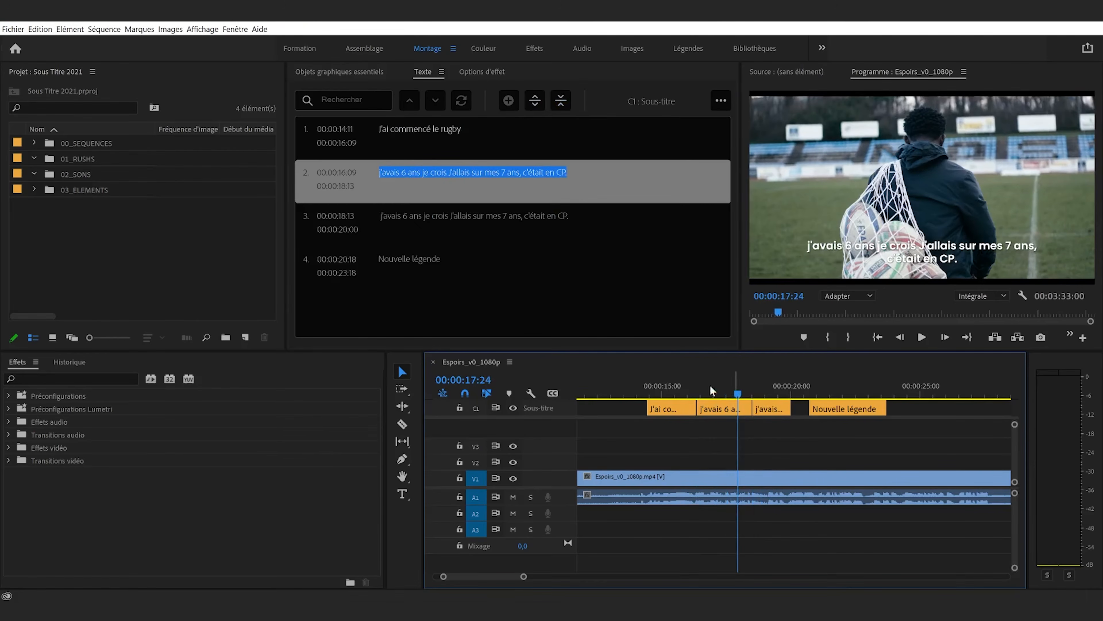
pyautogui.doubleClick(480, 220)
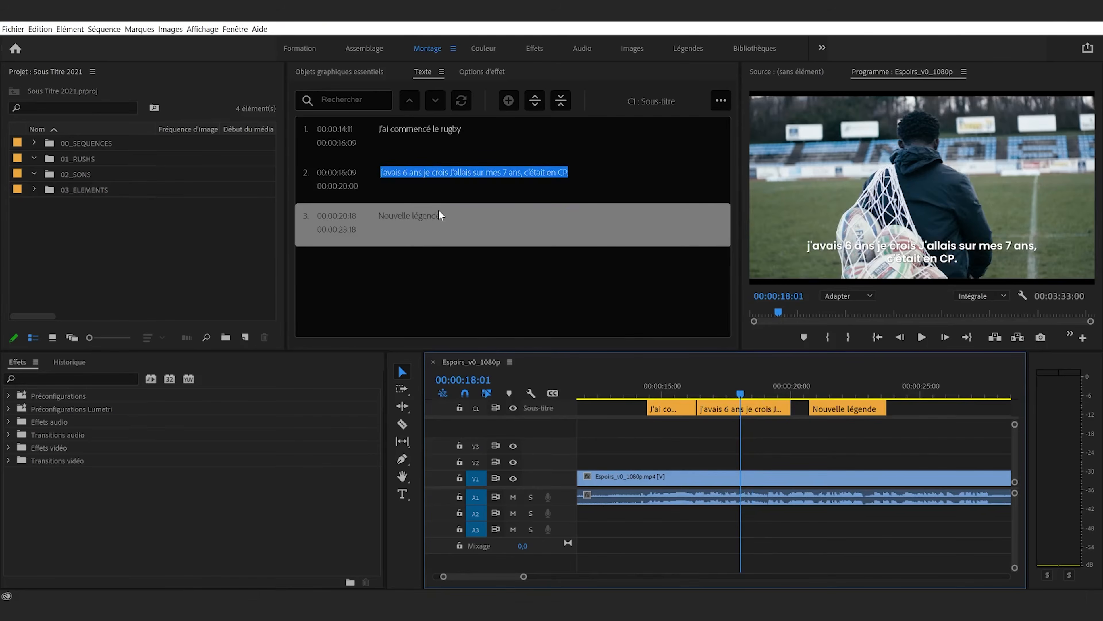
# Select the merged second caption with the playhead at its start, 00:00:16:09, and split it into two segments
pyautogui.doubleClick(403, 190)
pyautogui.click(476, 319)
pyautogui.click(474, 211)
pyautogui.click(532, 183)
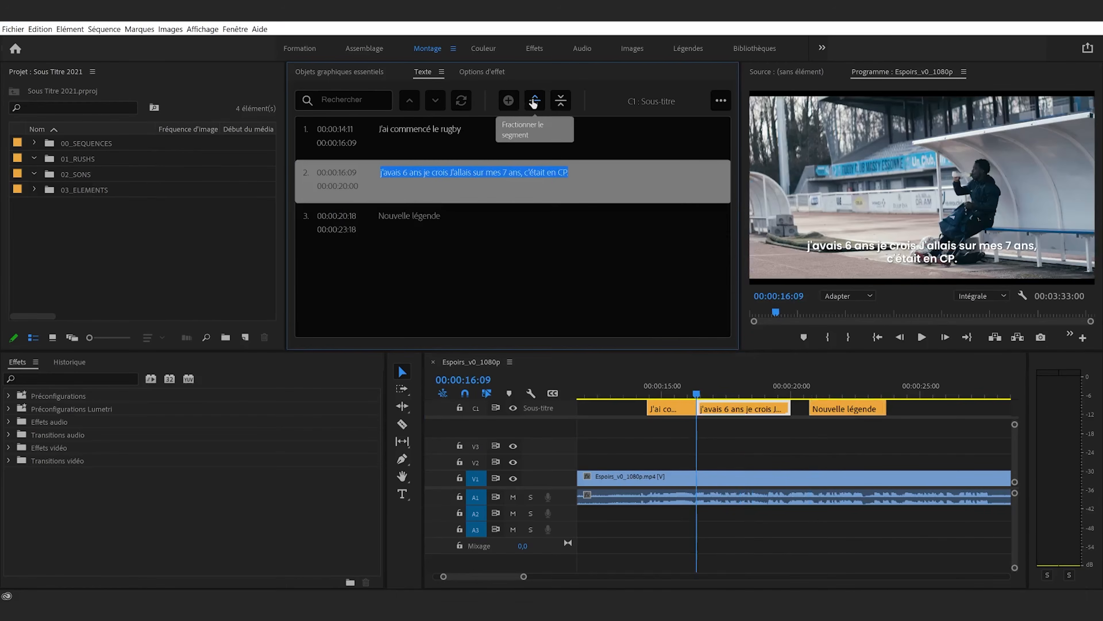
pyautogui.click(533, 100)
# Shorten the second caption's text to "j'avais 6 ans je crois."
pyautogui.doubleClick(498, 195)
pyautogui.click(467, 172)
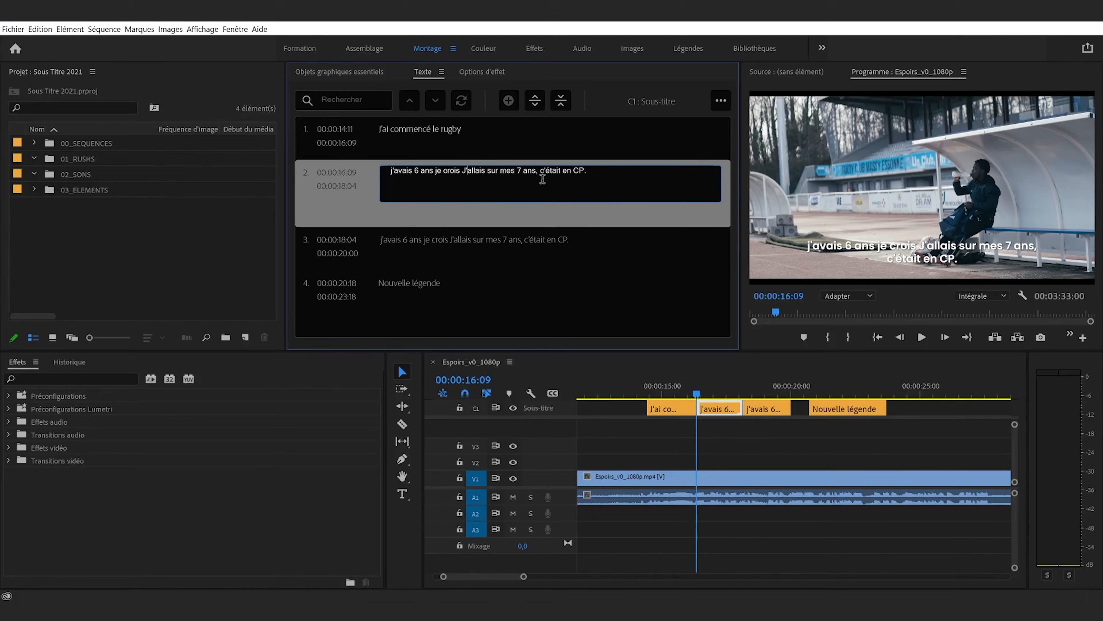
pyautogui.moveTo(577, 170); pyautogui.dragTo(461, 173)
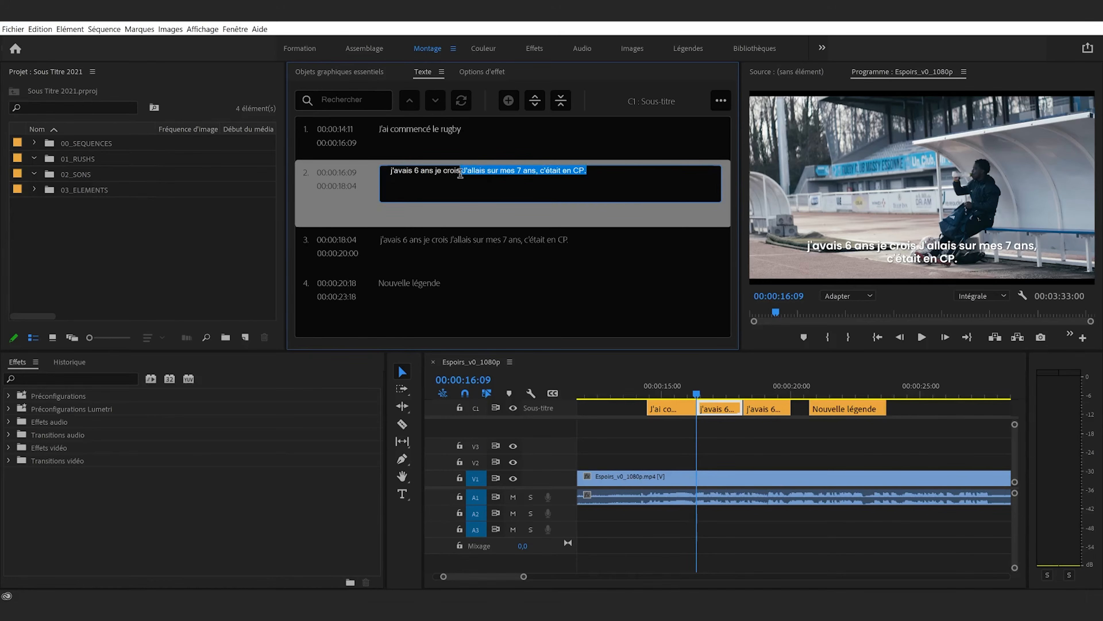
pyautogui.press('BackSpace')
pyautogui.press('Escape')
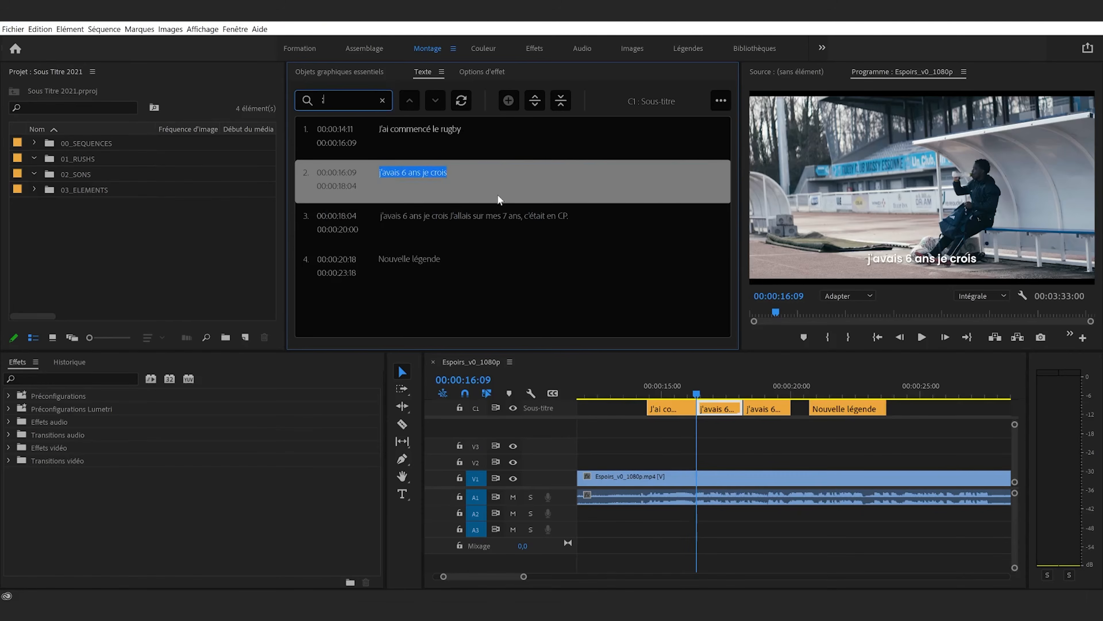
pyautogui.doubleClick(498, 199)
pyautogui.click(466, 171)
pyautogui.write('.')
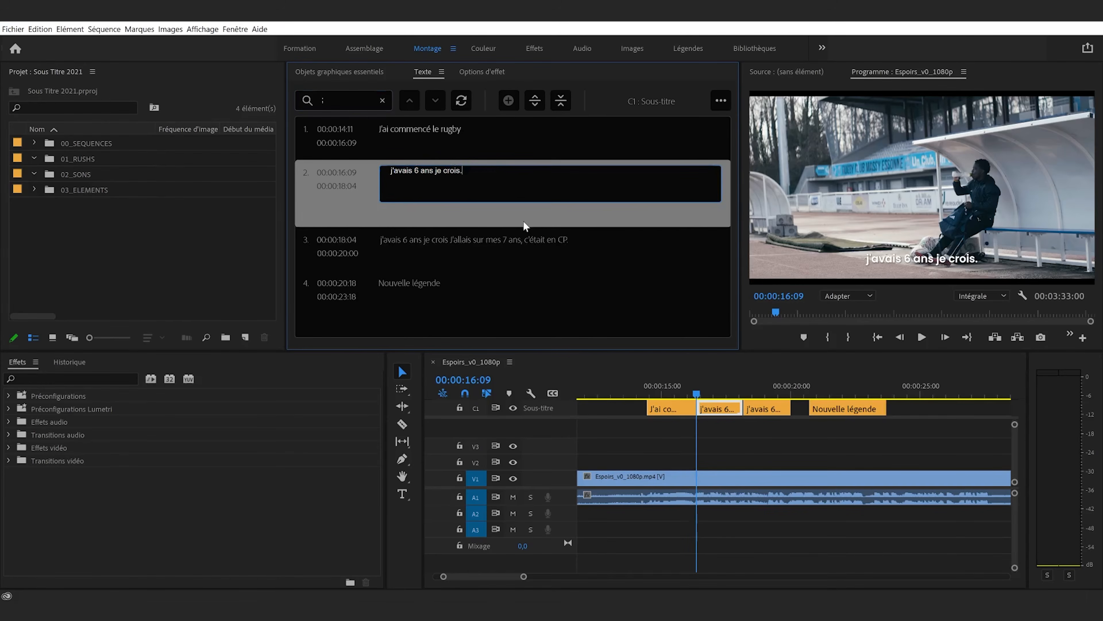
# Trim the third caption's text to "J'allais sur mes 7 ans, c'était en CP."
pyautogui.doubleClick(479, 219)
pyautogui.click(436, 214)
pyautogui.press('BackSpace')
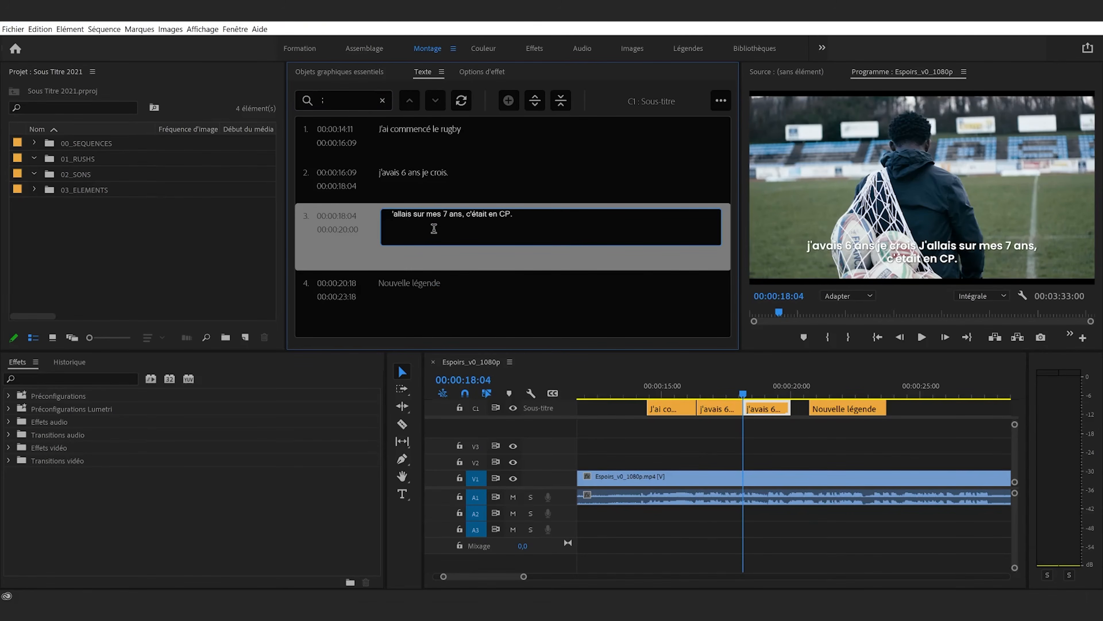
pyautogui.write("J'")
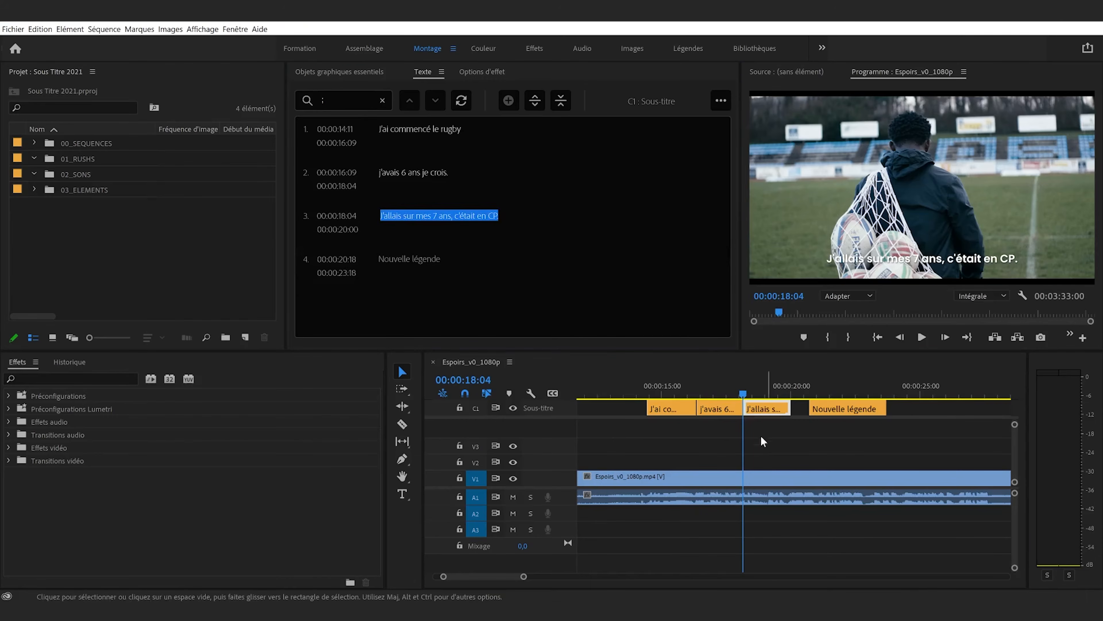
# Play the passage between the second and third captions repeatedly to find where the third spoken sentence begins
pyautogui.click(725, 388)
pyautogui.press('space')
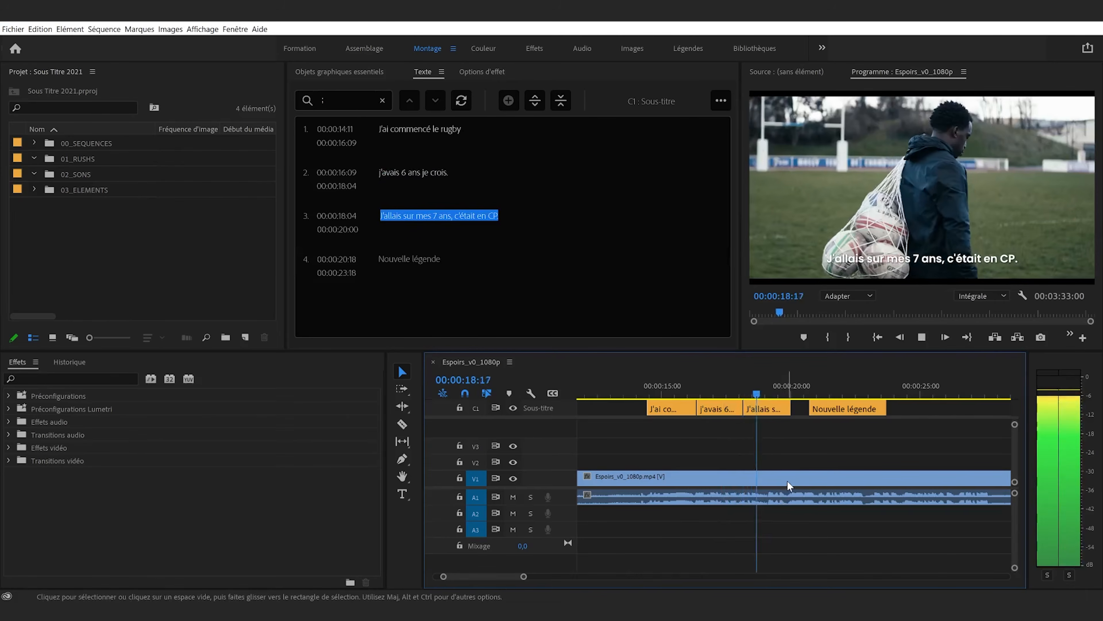
pyautogui.moveTo(730, 391); pyautogui.dragTo(724, 391)
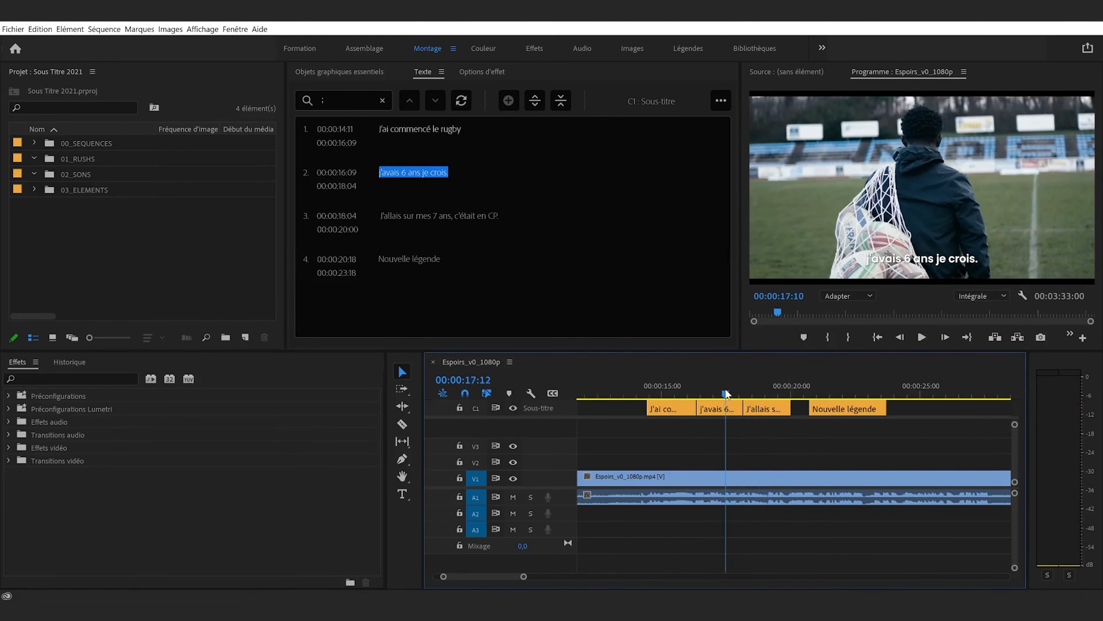
pyautogui.press('space')
pyautogui.press('space')
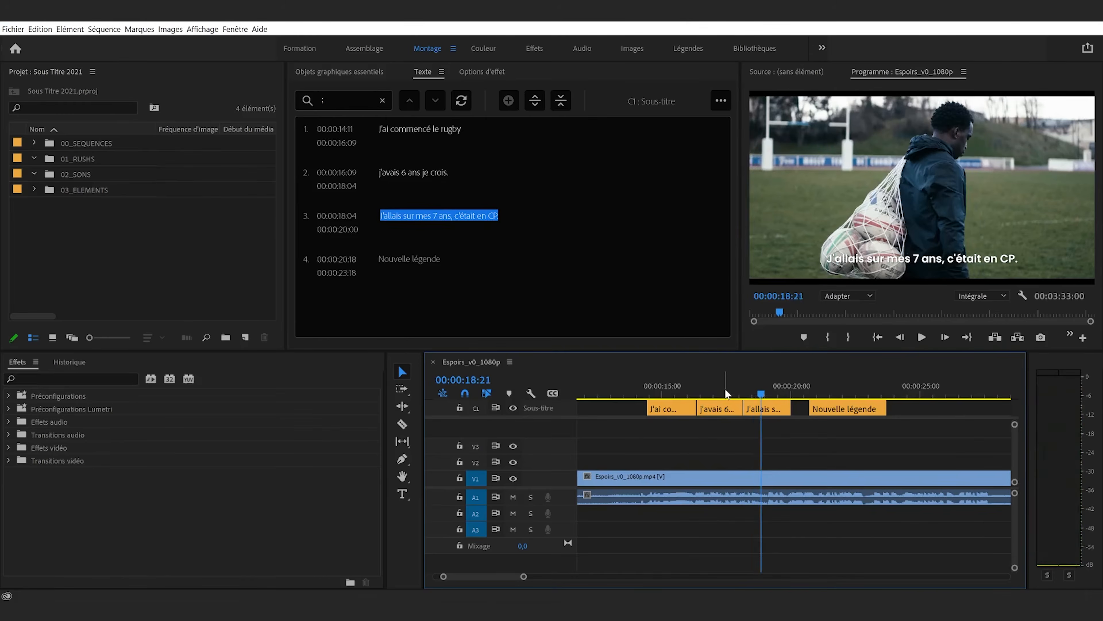
pyautogui.click(723, 391)
pyautogui.press('space')
pyautogui.click(723, 389)
pyautogui.press('space')
pyautogui.press('space')
# Try moving the cut between the second and third captions to 00:00:17:15 with the Selection tool, and undo it
pyautogui.moveTo(747, 432); pyautogui.dragTo(737, 410)
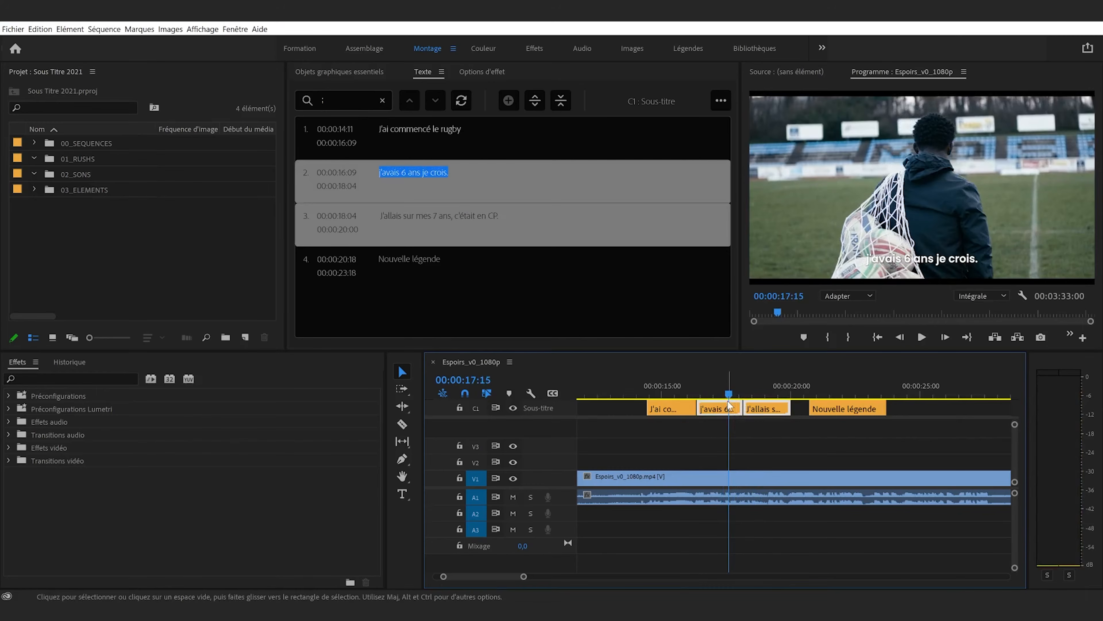
pyautogui.click(794, 430)
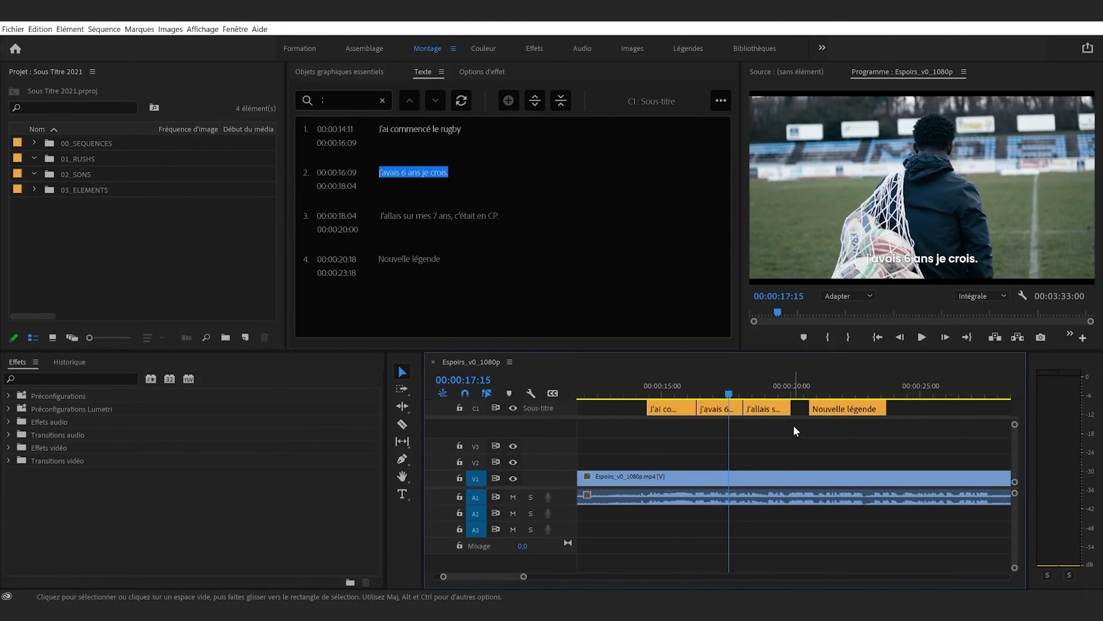
pyautogui.moveTo(743, 408); pyautogui.dragTo(728, 411)
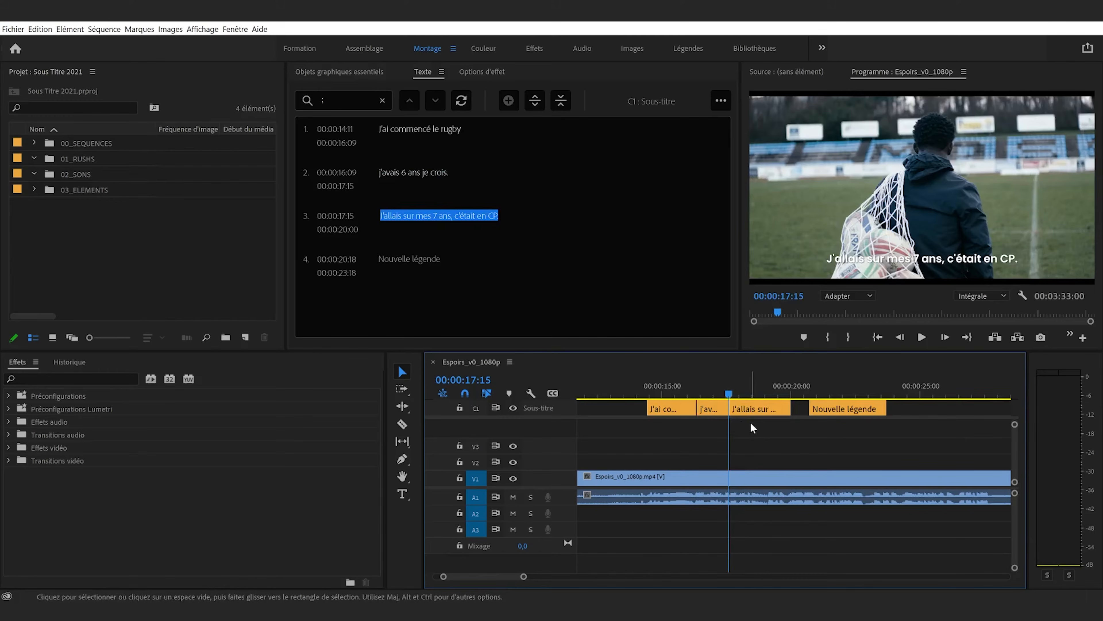
pyautogui.hotkey('ctrl', 'z')
pyautogui.hotkey('ctrl', 'z')
# Roll the cut between the second and third captions to 00:00:17:15 with the Rolling Edit tool, and play it back
pyautogui.press('n')
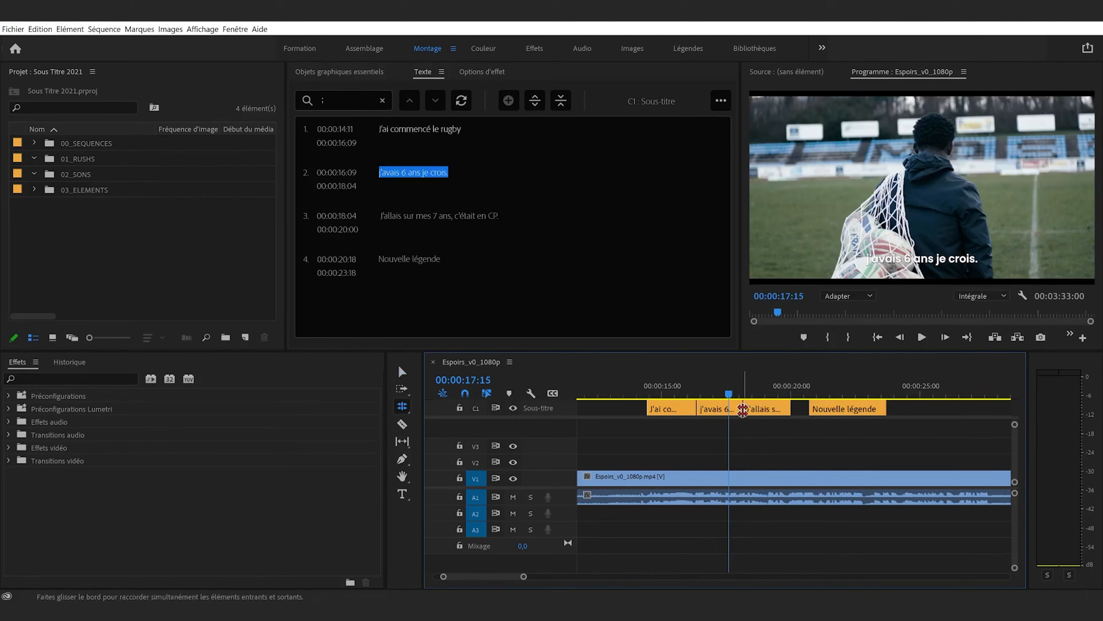
pyautogui.moveTo(742, 410); pyautogui.dragTo(729, 411)
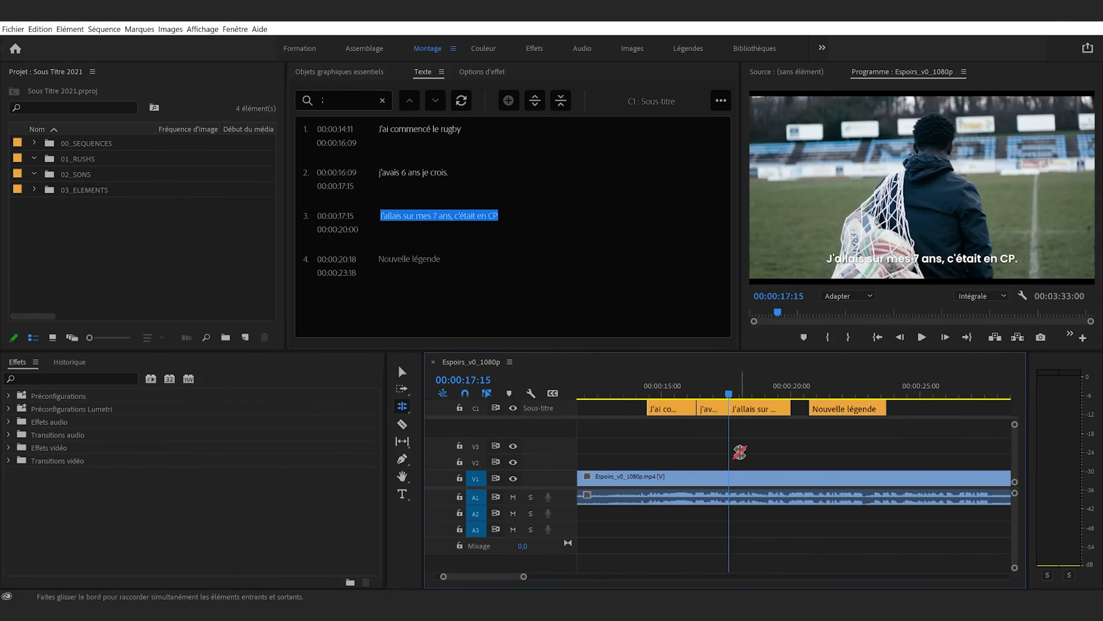
pyautogui.press('v')
pyautogui.click(719, 393)
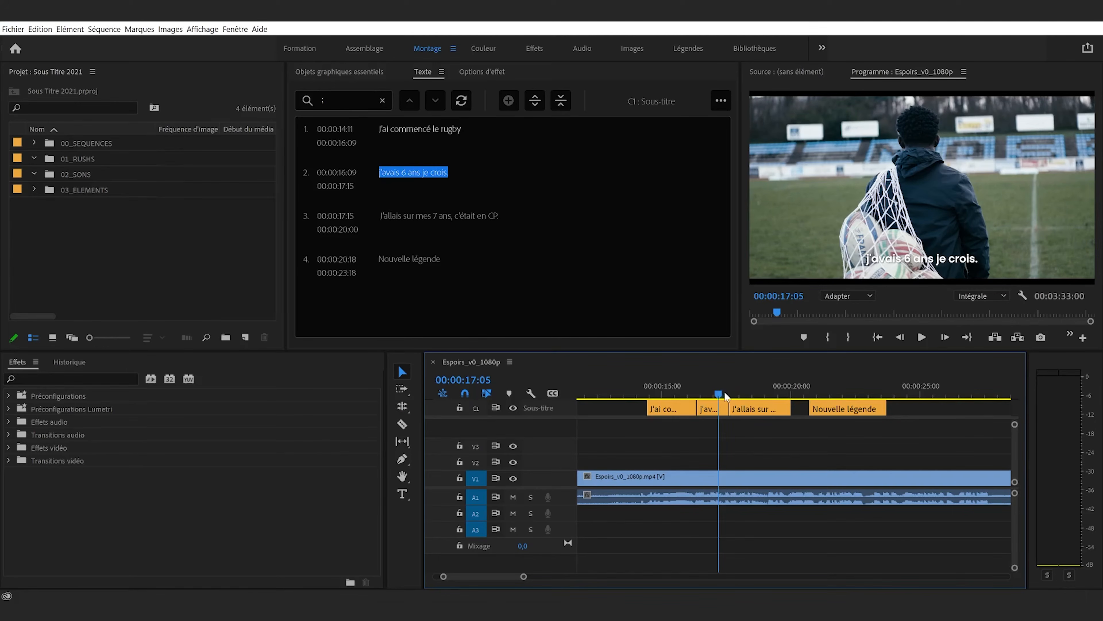
pyautogui.press('space')
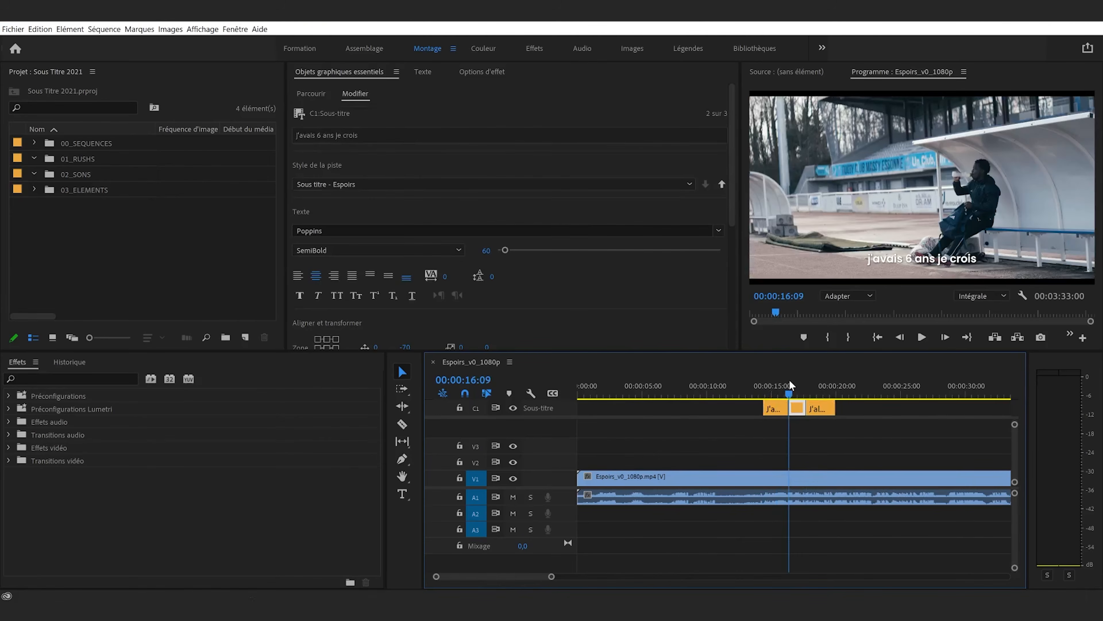
# View the third caption at 00:00:17:18, clear the caption selection, and return the playhead to 00:00:16:09
pyautogui.click(807, 385)
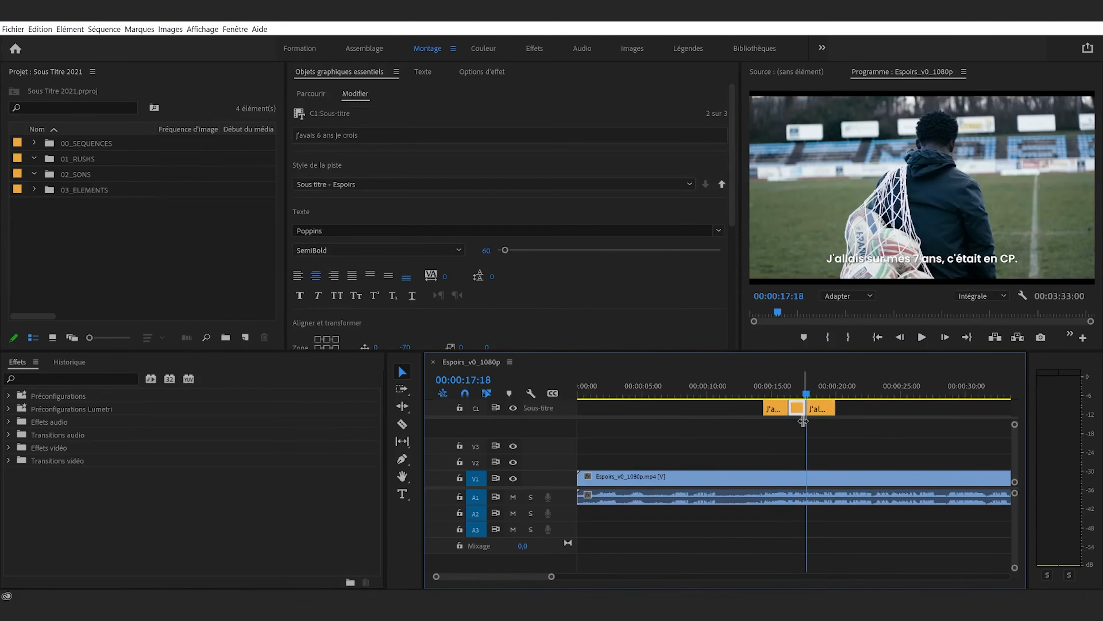
pyautogui.click(848, 445)
pyautogui.click(789, 387)
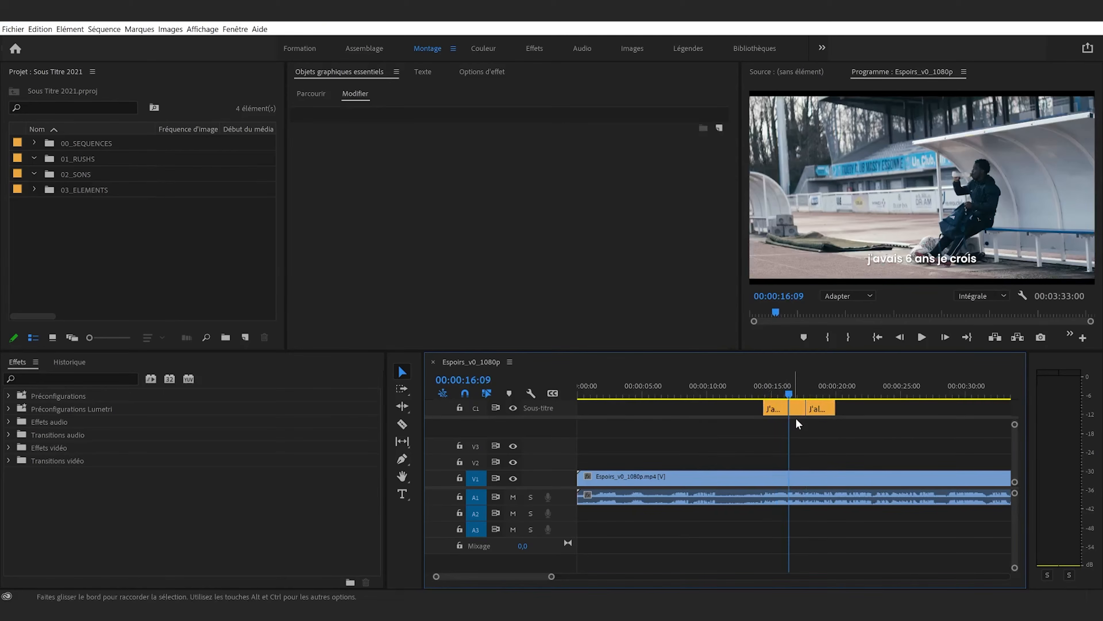
# Add four blank captions back to back, starting at 00:00:20:00, 00:00:23:00, 00:00:26:00 and 00:00:29:00
pyautogui.click(835, 390)
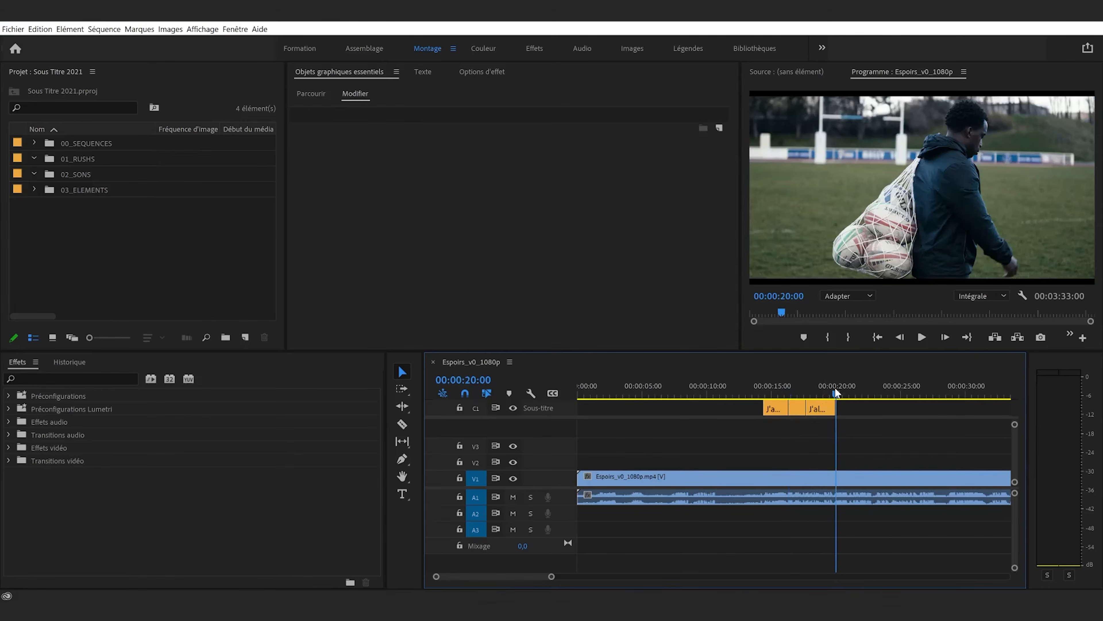
pyautogui.hotkey('ctrl', 'alt', 'c')
pyautogui.click(876, 388)
pyautogui.hotkey('ctrl', 'alt', 'c')
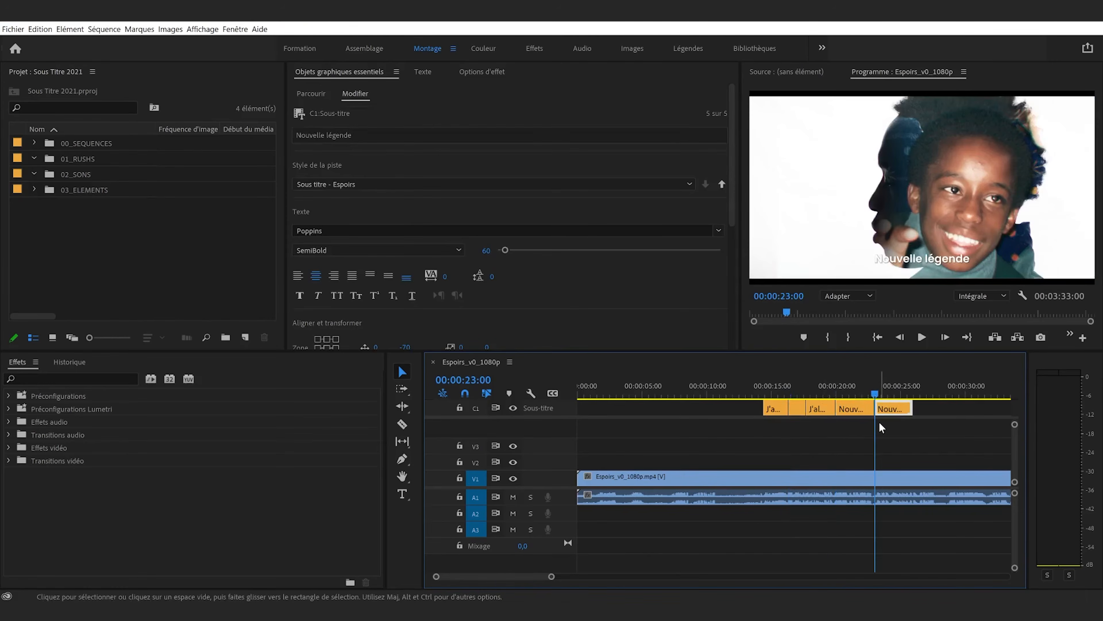
pyautogui.click(912, 388)
pyautogui.hotkey('ctrl', 'alt', 'c')
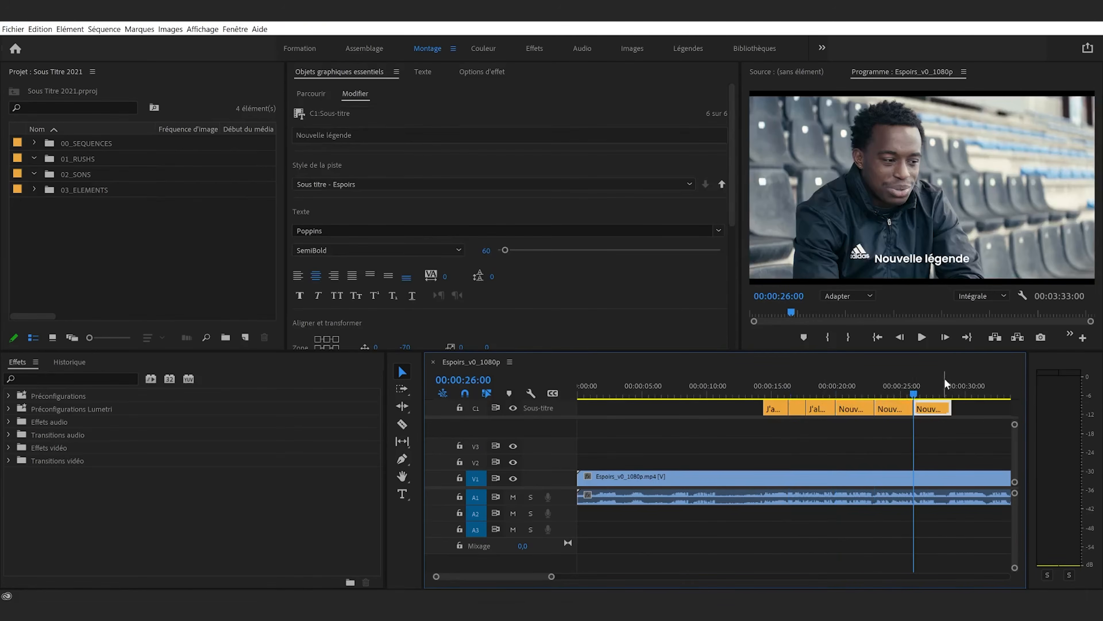
pyautogui.click(951, 389)
pyautogui.hotkey('ctrl', 'alt', 'c')
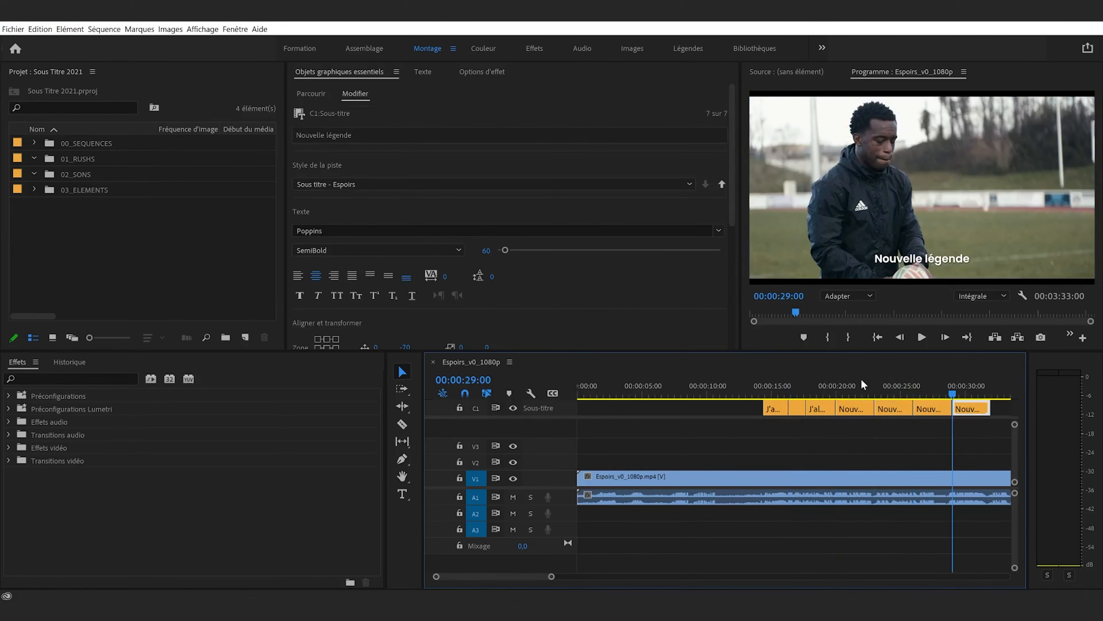
# Check the first added blank caption in the caption list, and preview the video at 00:00:21:04
pyautogui.click(837, 388)
pyautogui.click(422, 71)
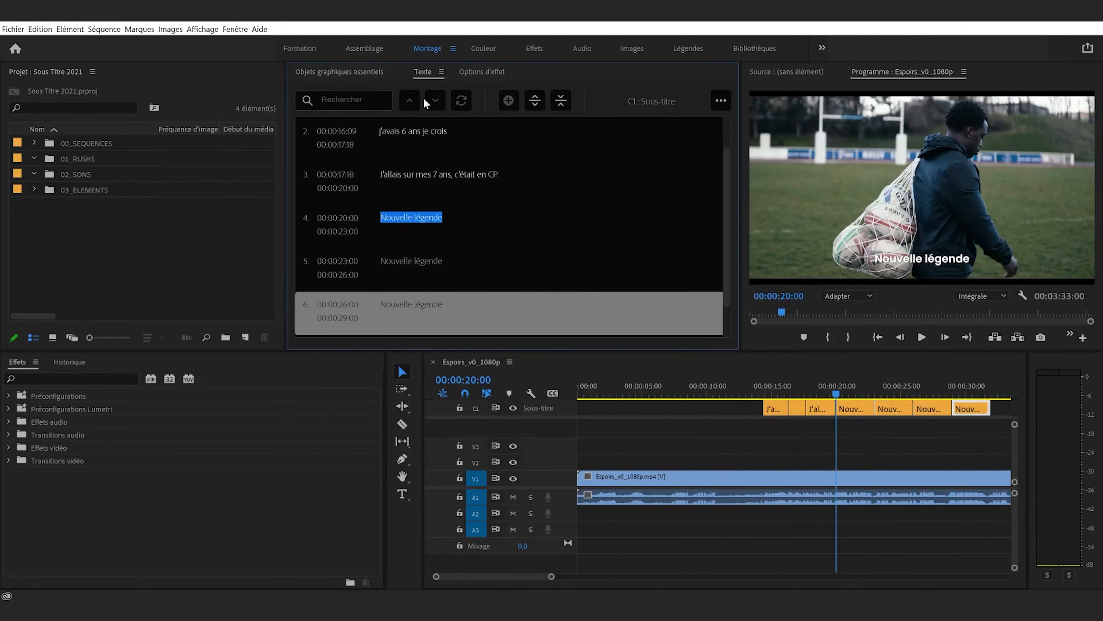
pyautogui.click(338, 71)
pyautogui.click(851, 388)
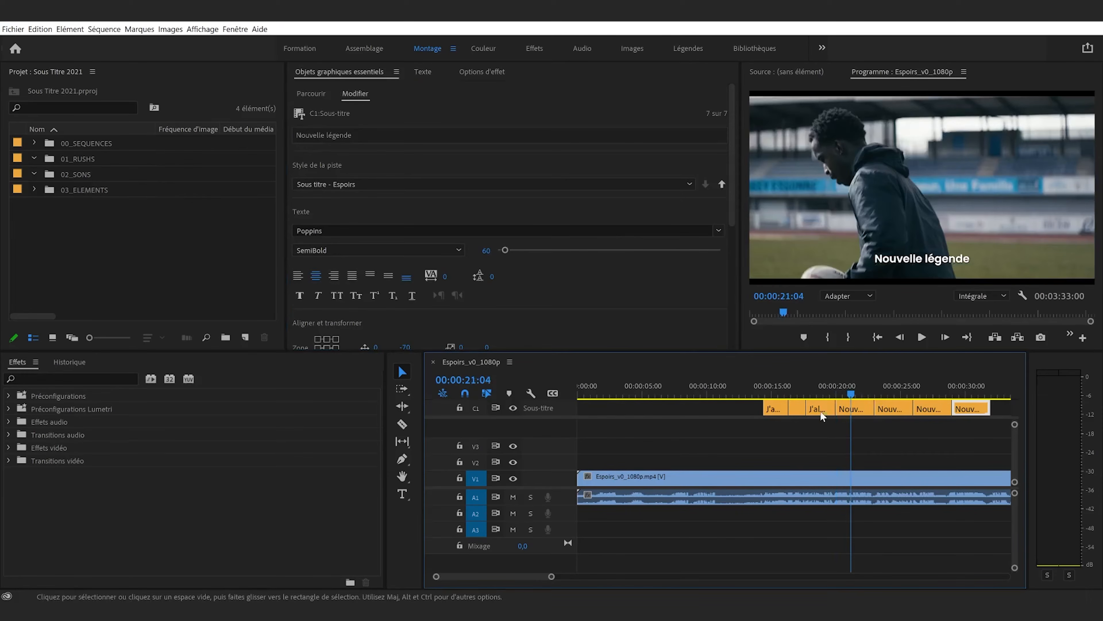
# Undo the added blank captions and return the playhead to the end of the third caption at 00:00:20:00
pyautogui.hotkey('ctrl', 'z')
pyautogui.hotkey('ctrl', 'z')
pyautogui.hotkey('ctrl', 'z')
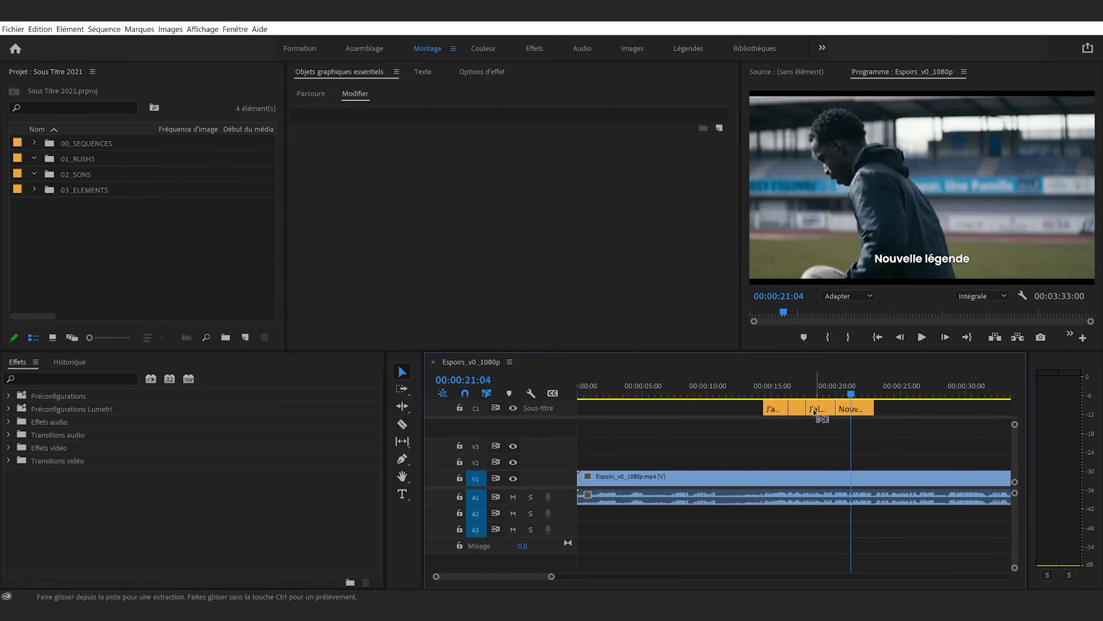
pyautogui.hotkey('ctrl', 'z')
pyautogui.click(837, 390)
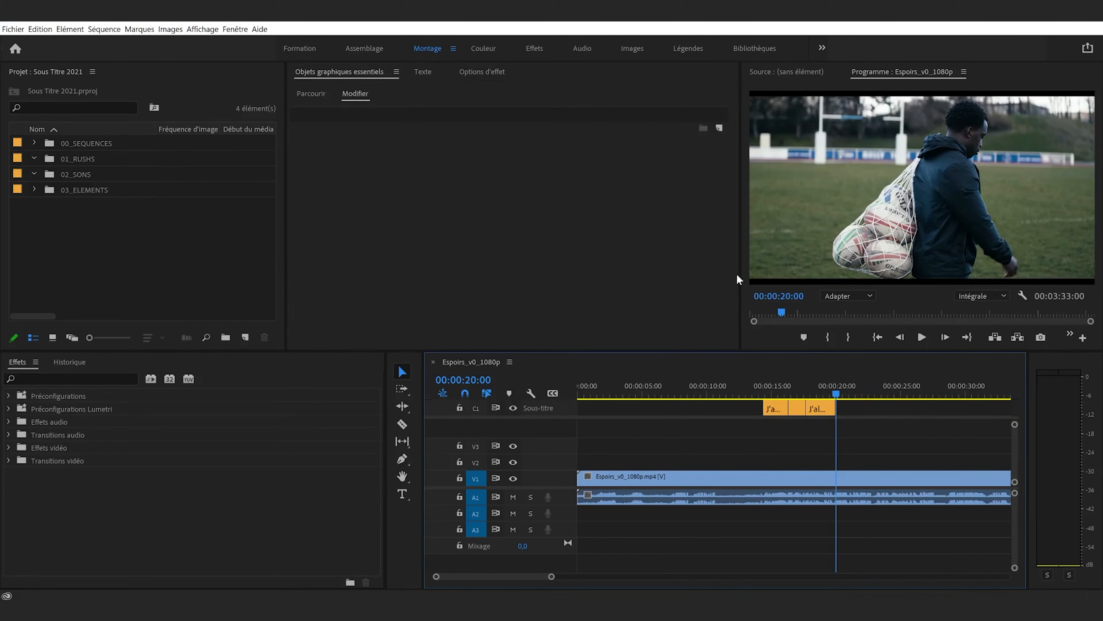
pyautogui.click(40, 29)
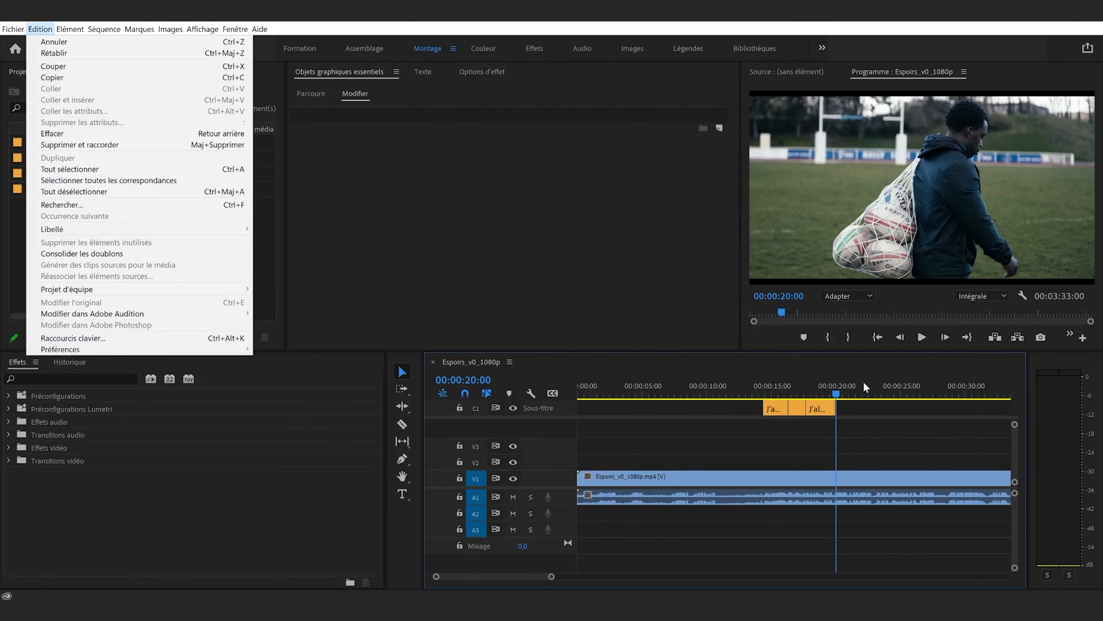
pyautogui.click(862, 443)
pyautogui.hotkey('ctrl', 'z')
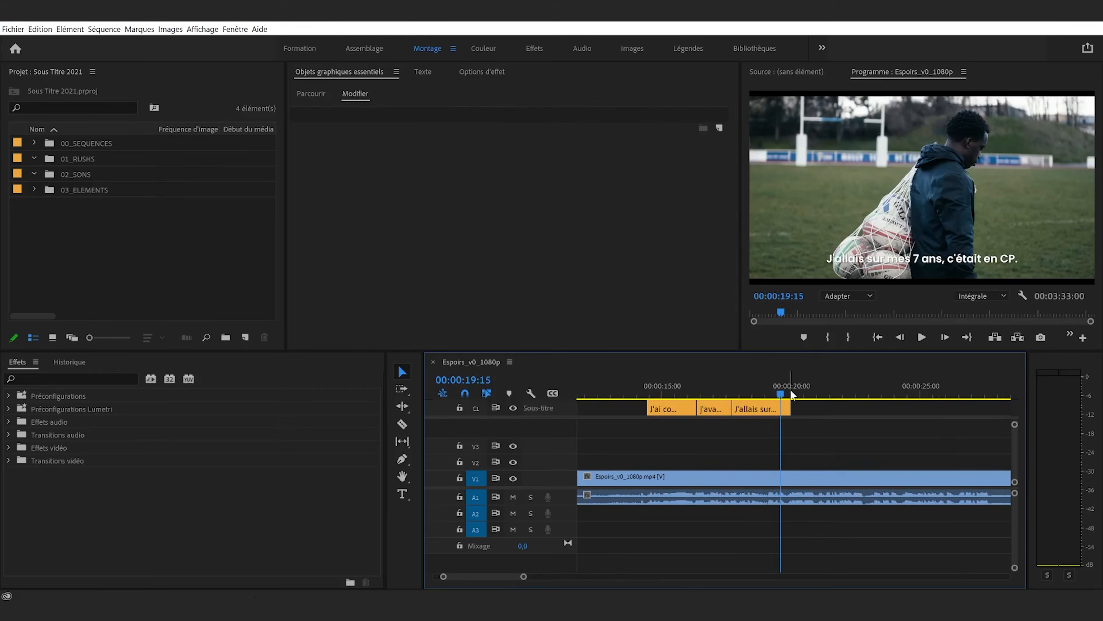
pyautogui.moveTo(791, 389); pyautogui.dragTo(794, 389)
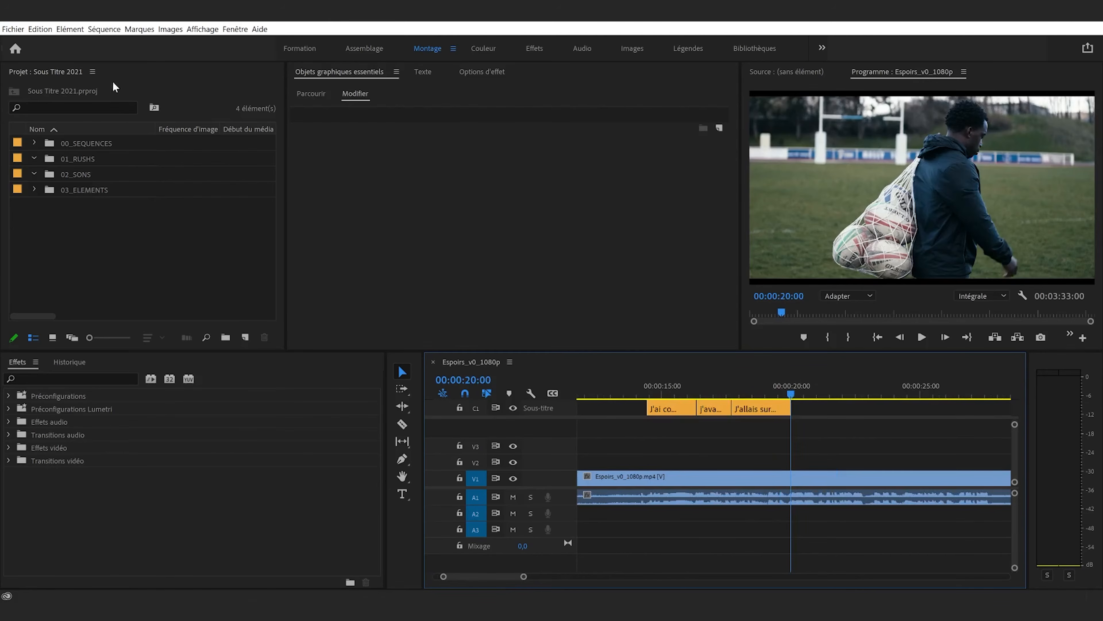
# Search the keyboard shortcut settings for "lége" and review the shortcuts assigned to the caption commands
pyautogui.click(39, 29)
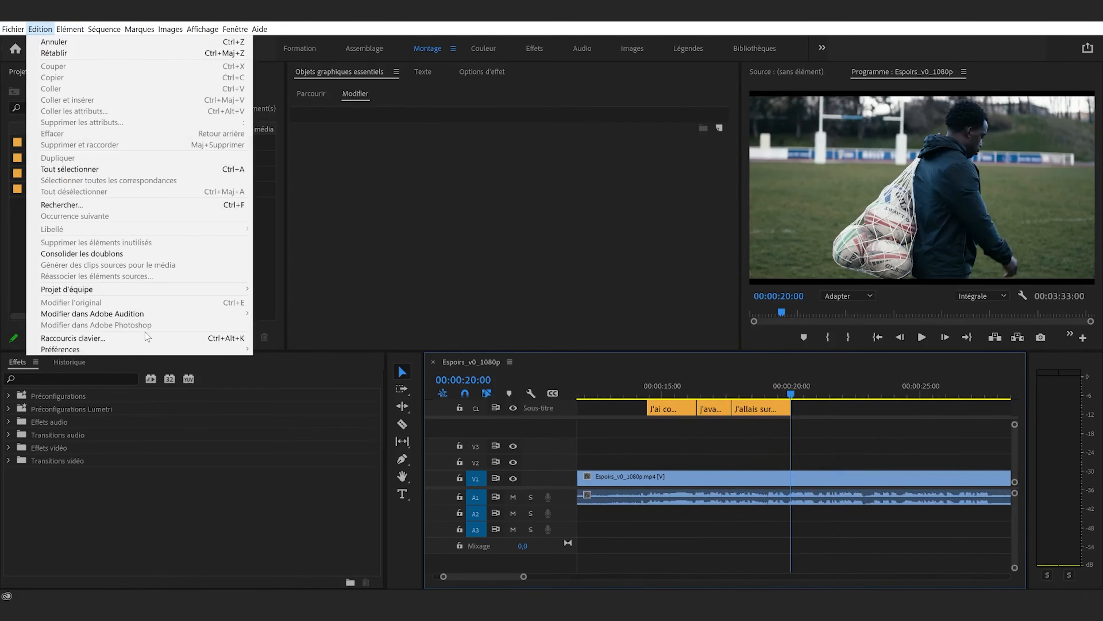
pyautogui.click(157, 339)
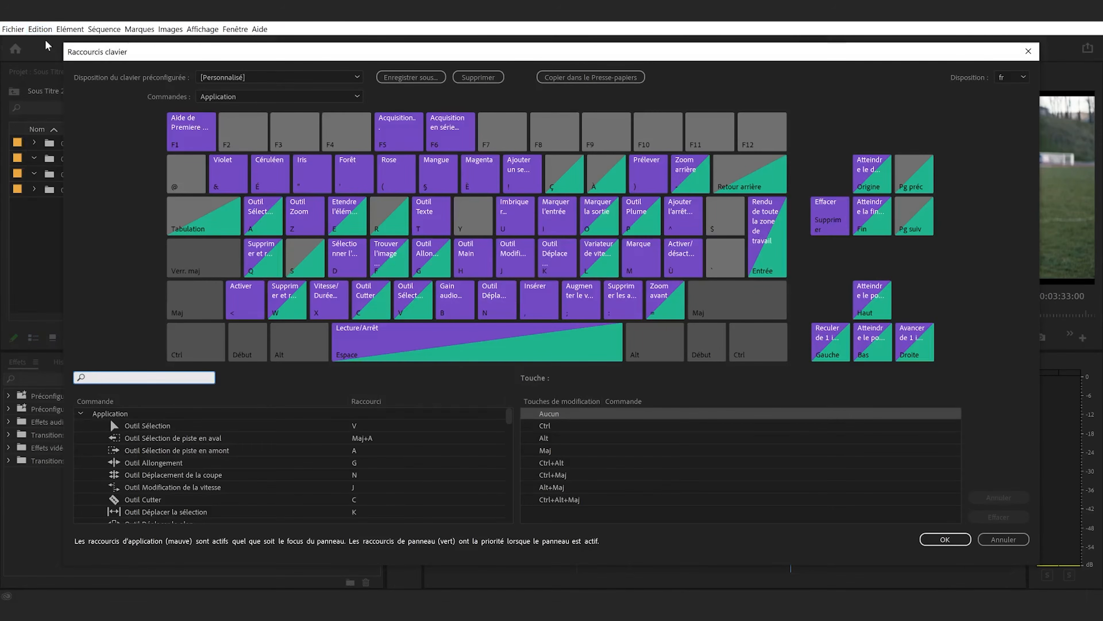
pyautogui.moveTo(62, 41); pyautogui.dragTo(149, 93)
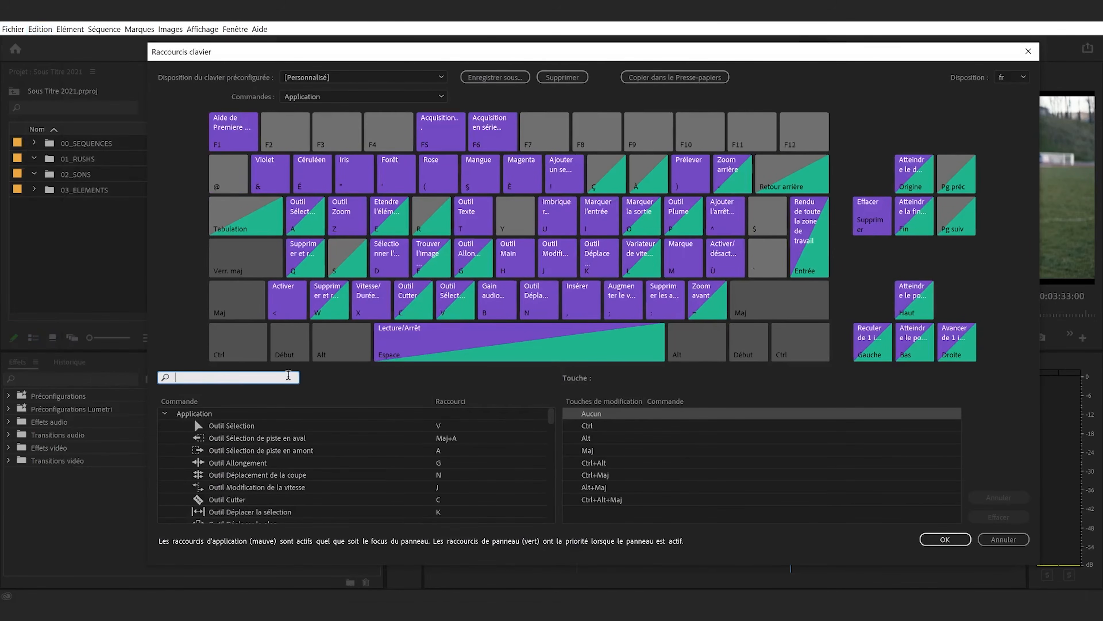
pyautogui.click(283, 376)
pyautogui.write('lége')
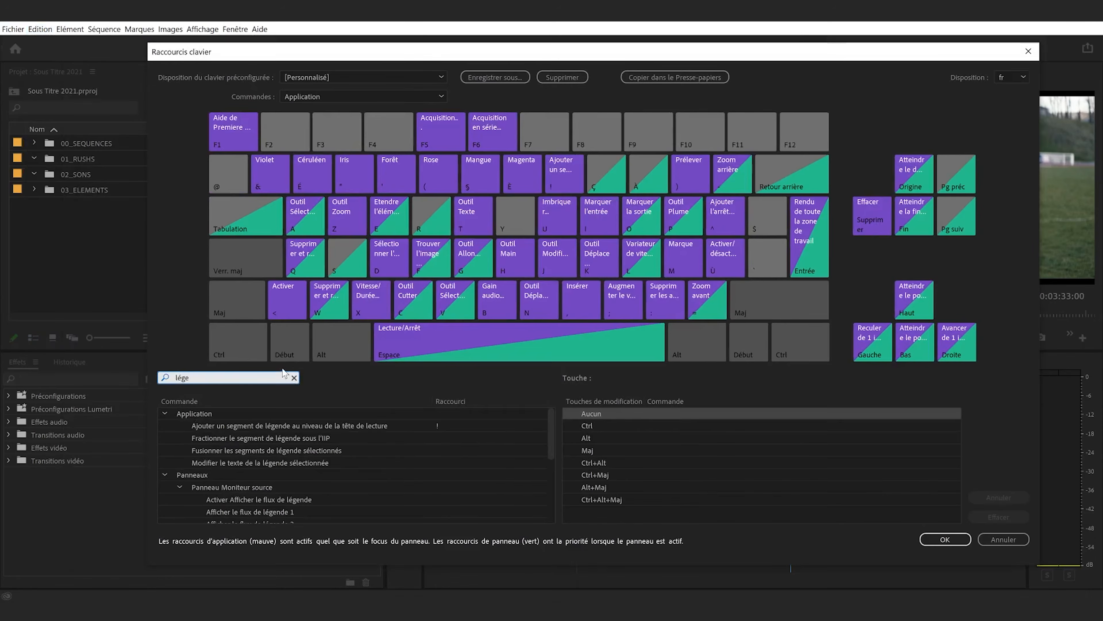
pyautogui.scroll(-3, 339, 448)
pyautogui.scroll(3, 339, 448)
pyautogui.scroll(-4, 312, 447)
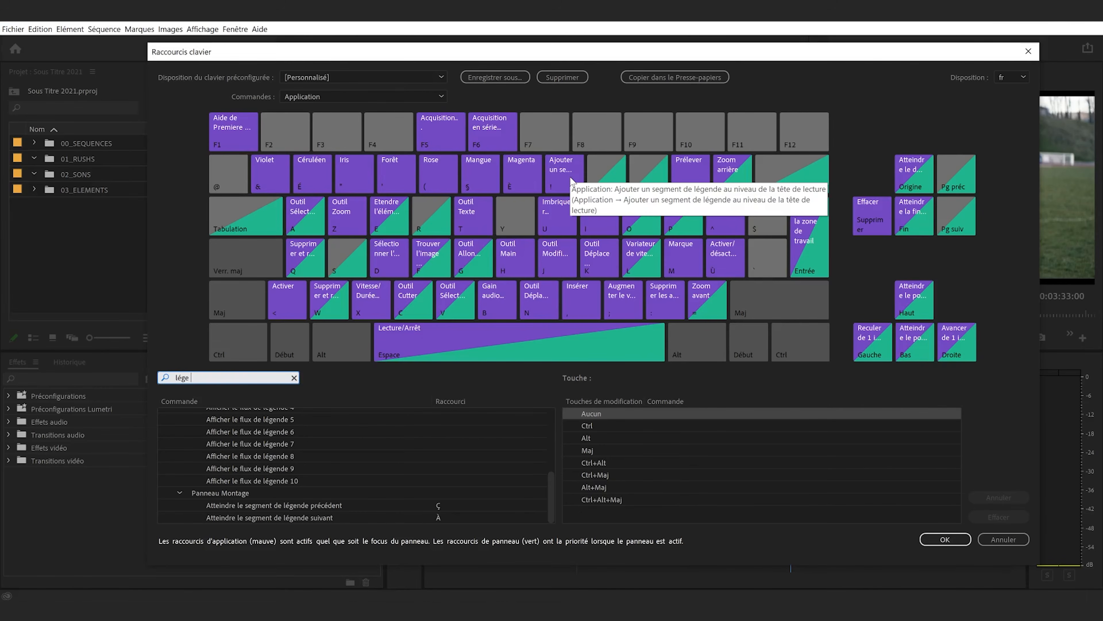
pyautogui.scroll(5, 278, 429)
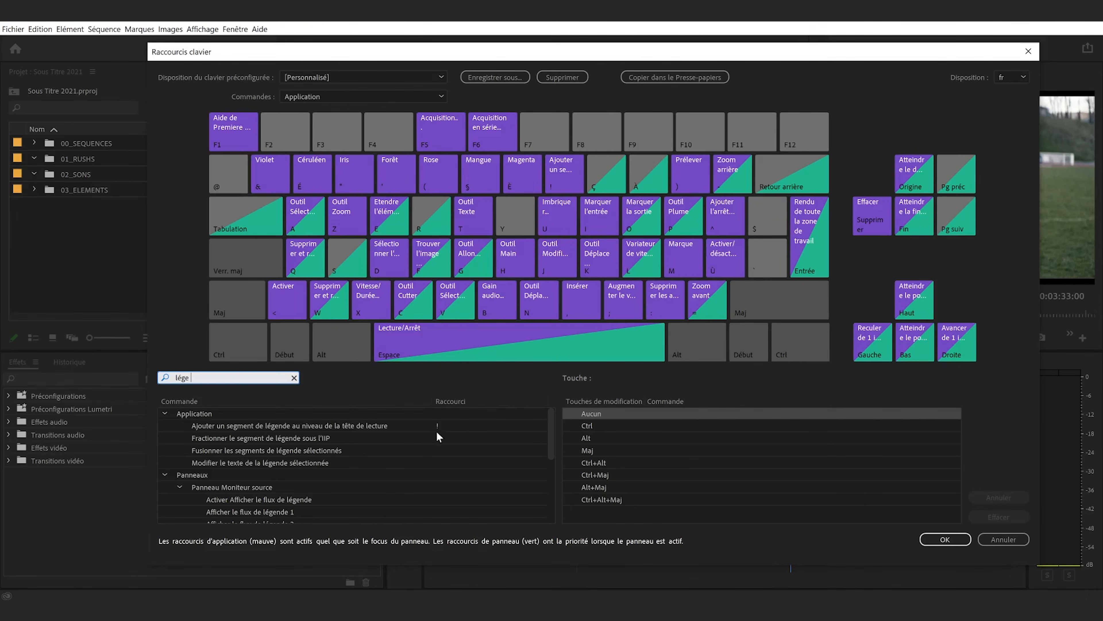
# Try assigning $ and a second spare key to the add-caption-at-playhead command, remove both, and close the shortcut settings
pyautogui.click(316, 426)
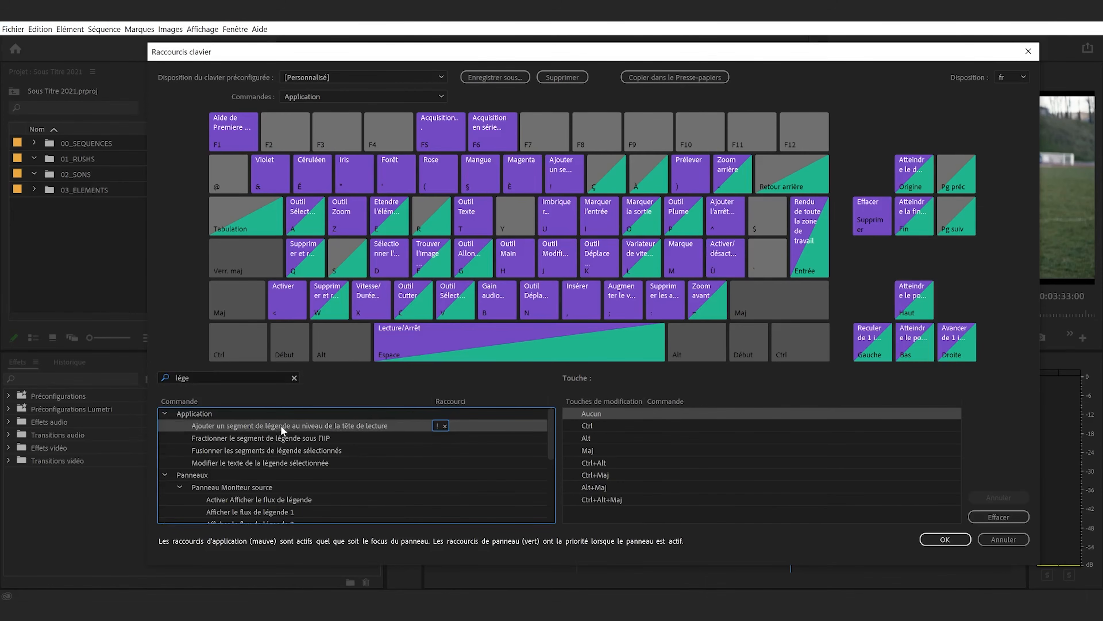
pyautogui.moveTo(601, 316); pyautogui.dragTo(775, 220)
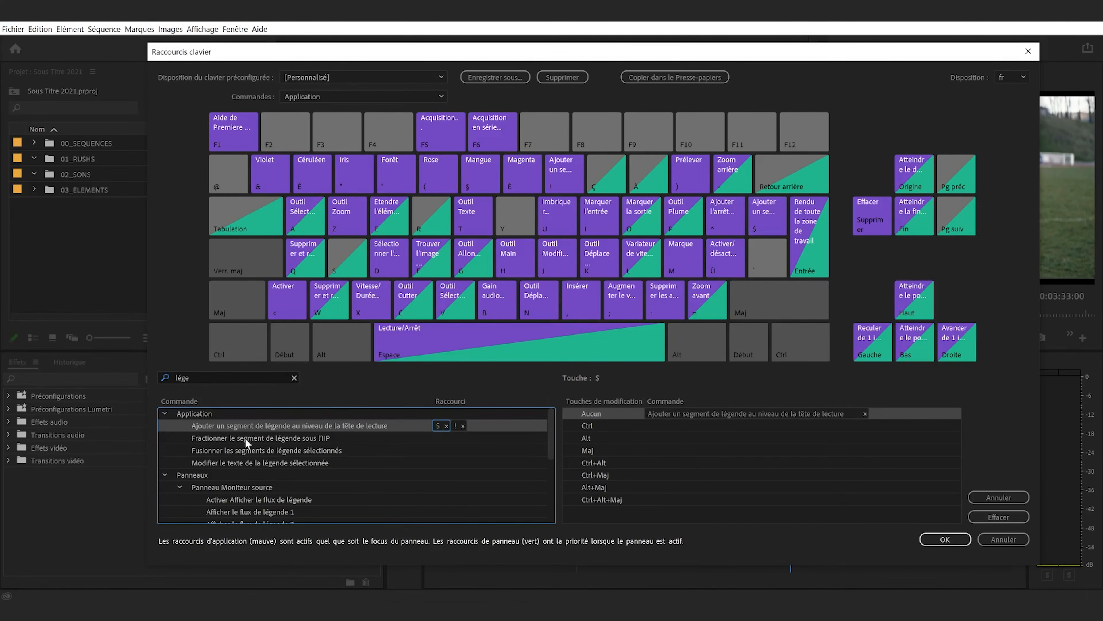
pyautogui.moveTo(263, 428); pyautogui.dragTo(767, 259)
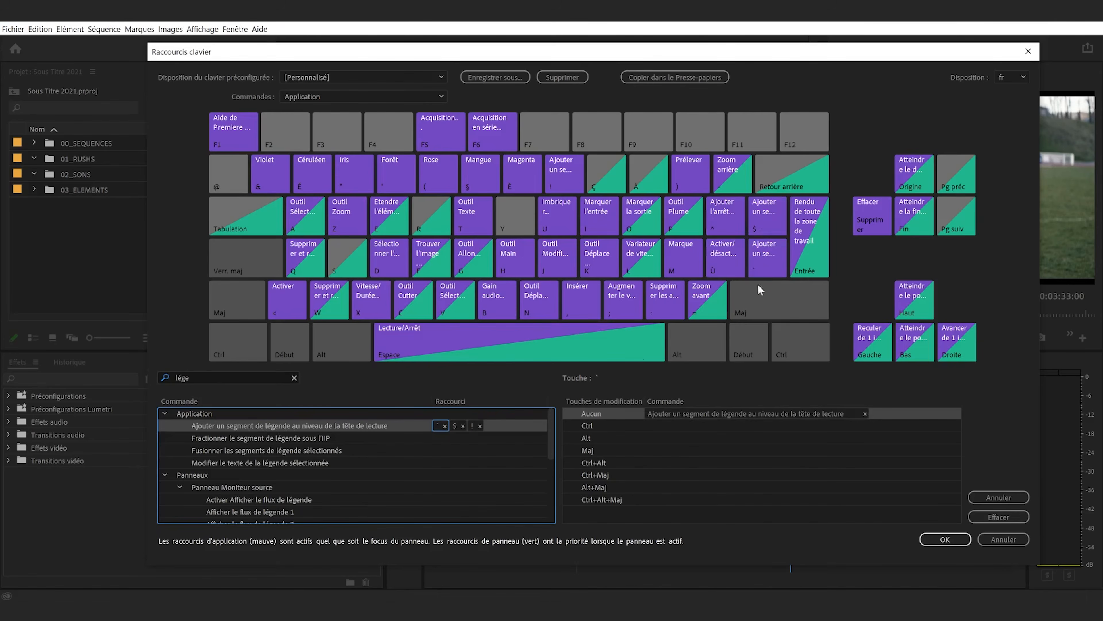
pyautogui.hotkey('ctrl', 'z')
pyautogui.press('ctrl')
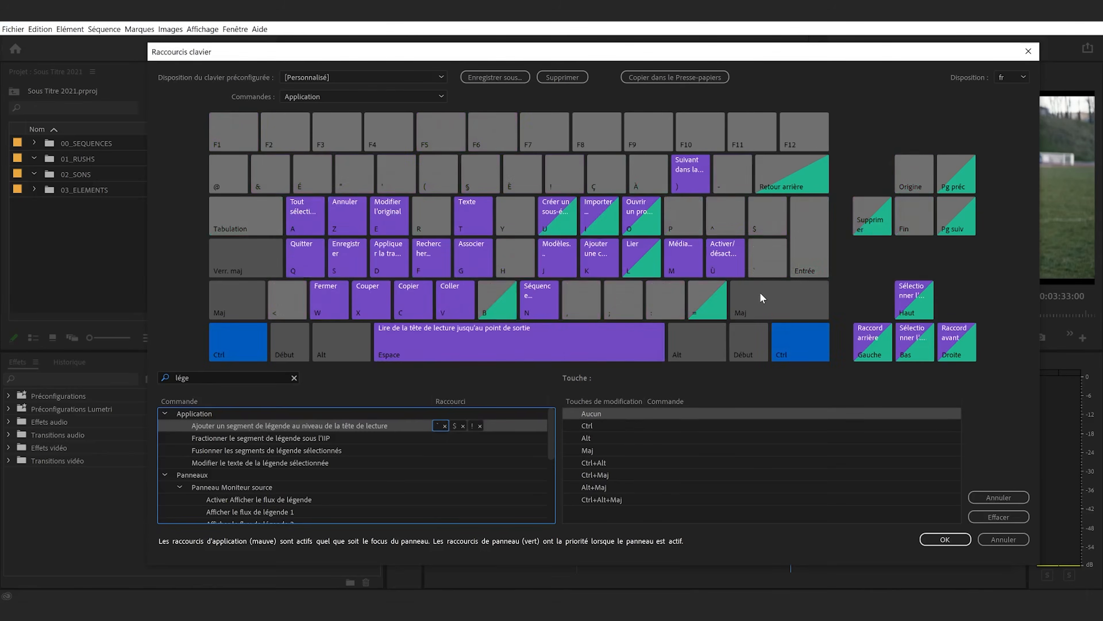
pyautogui.click(445, 425)
pyautogui.click(446, 426)
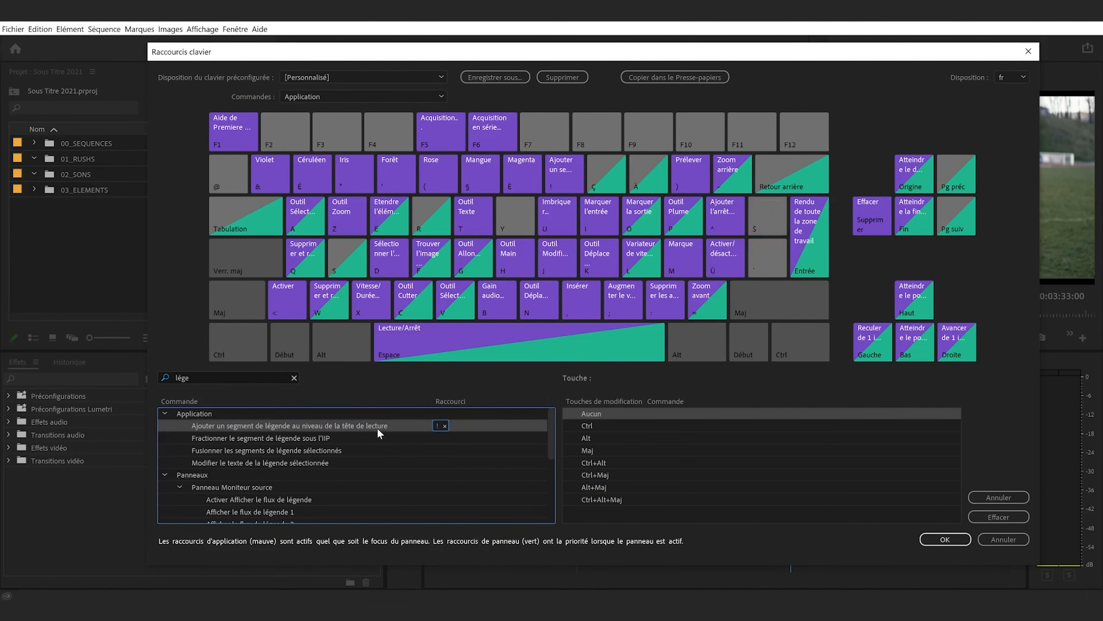
pyautogui.click(432, 437)
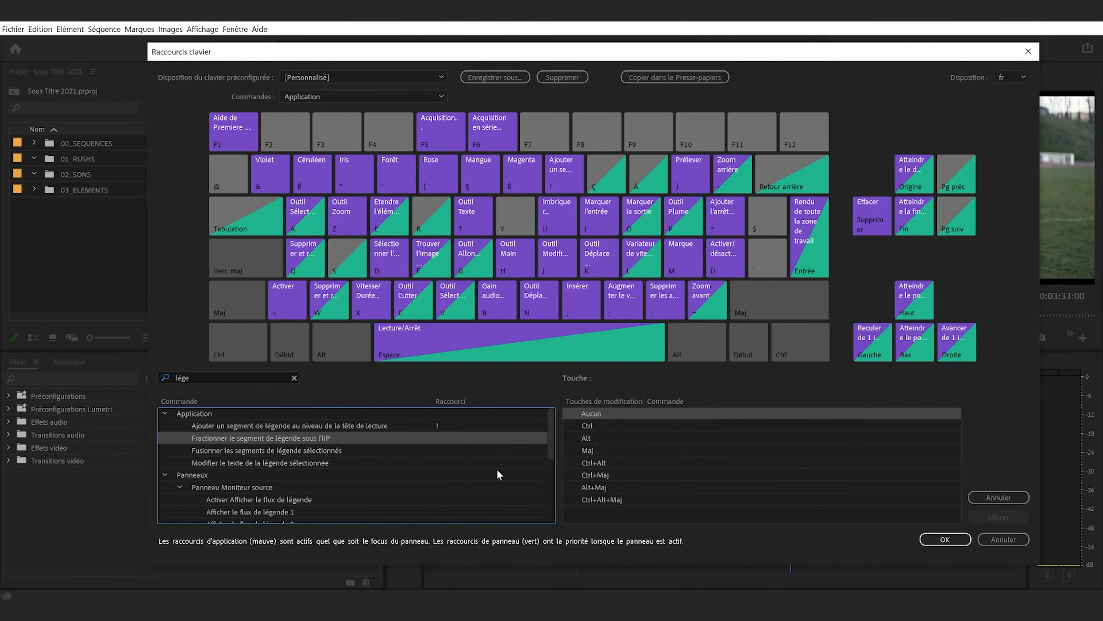
pyautogui.click(961, 542)
# Add a blank caption at 00:00:20:18, and move the playhead past it to 00:00:24:08
pyautogui.click(810, 389)
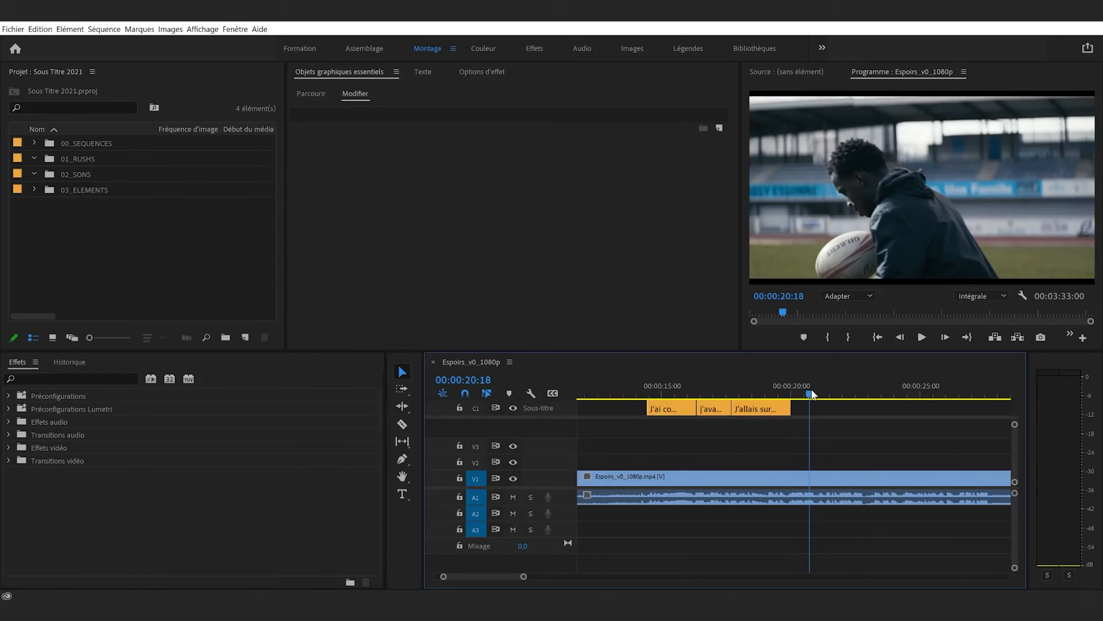
pyautogui.hotkey('ctrl', 'alt', 'c')
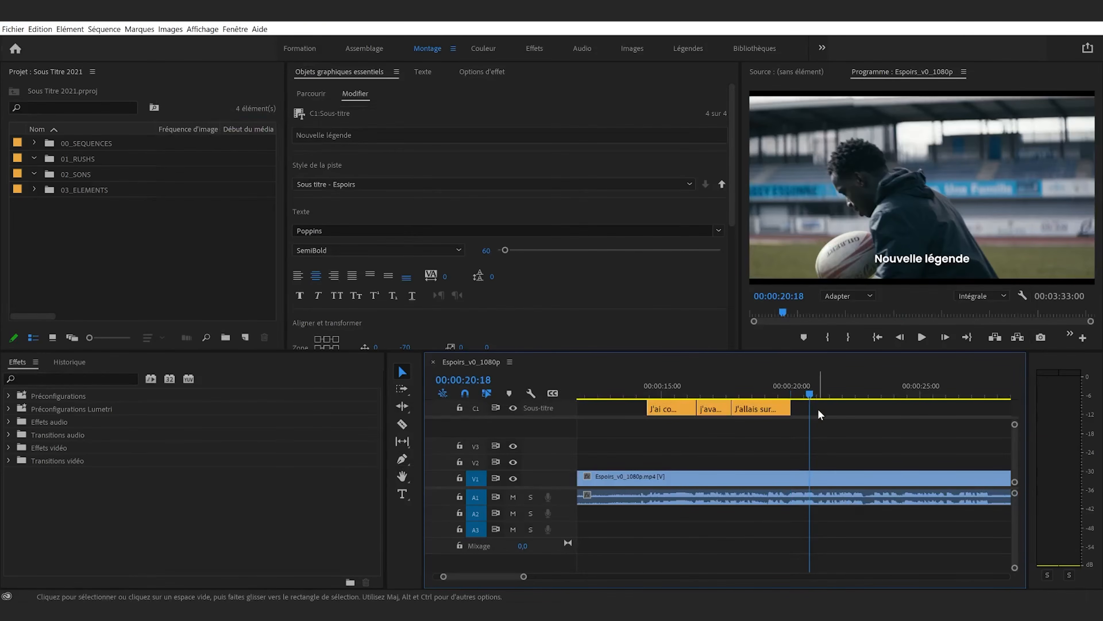
pyautogui.click(905, 393)
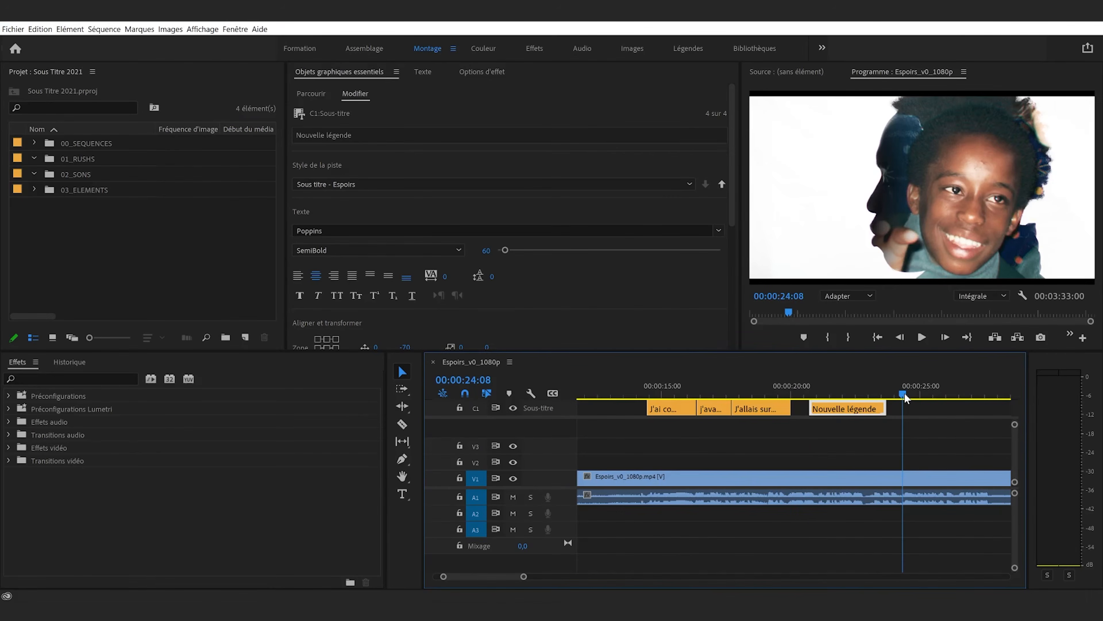
# From 00:00:22:03, jump back and forth between the caption segments, ending on the third caption
pyautogui.click(848, 392)
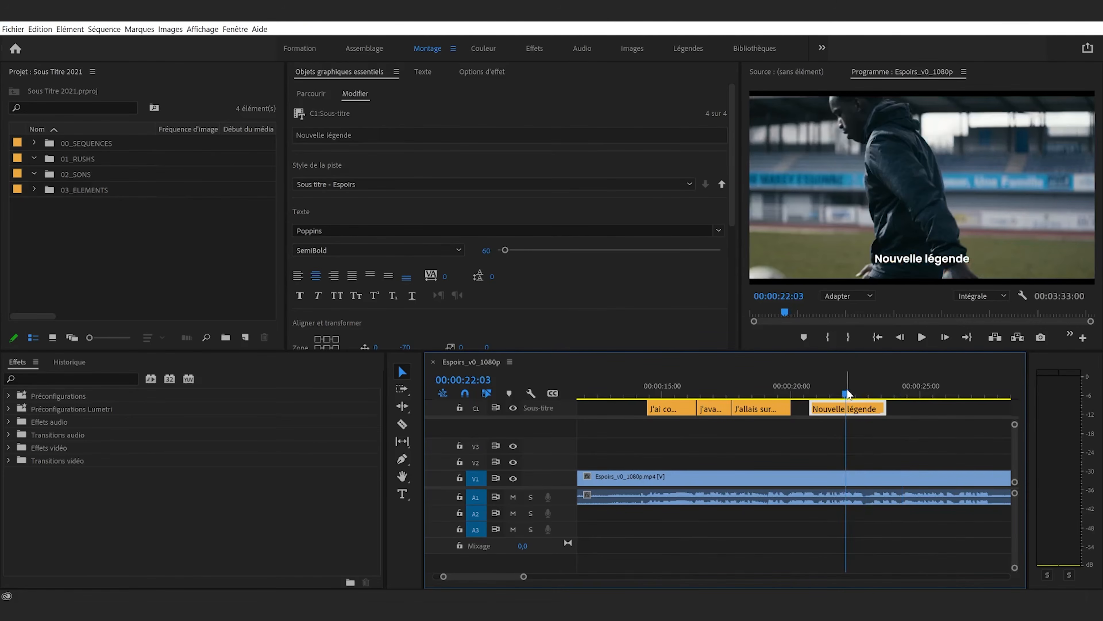
pyautogui.hotkey('ctrl', 'alt', 'Up')
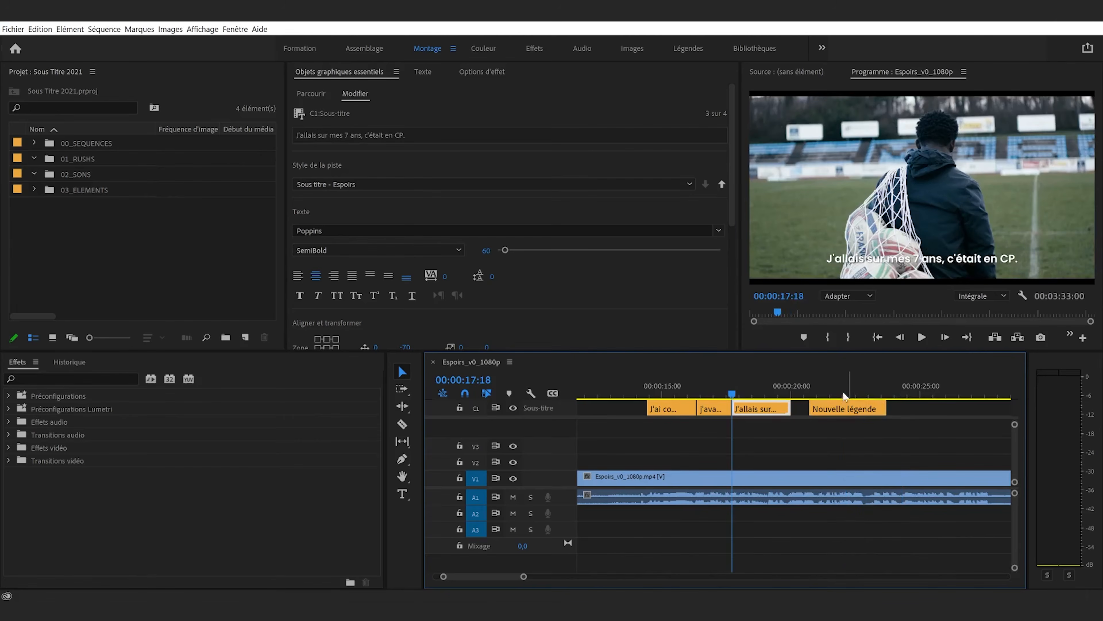
pyautogui.hotkey('ctrl', 'alt', 'Up')
pyautogui.hotkey('ctrl', 'alt', 'Up')
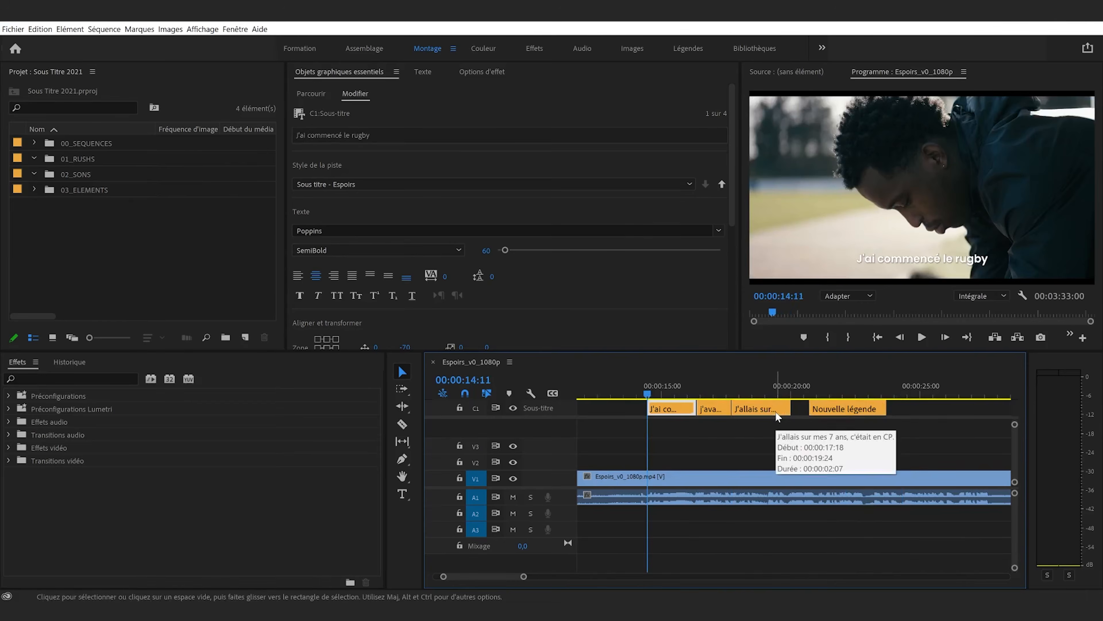
pyautogui.hotkey('ctrl', 'alt', 'Down')
pyautogui.hotkey('ctrl', 'alt', 'Down')
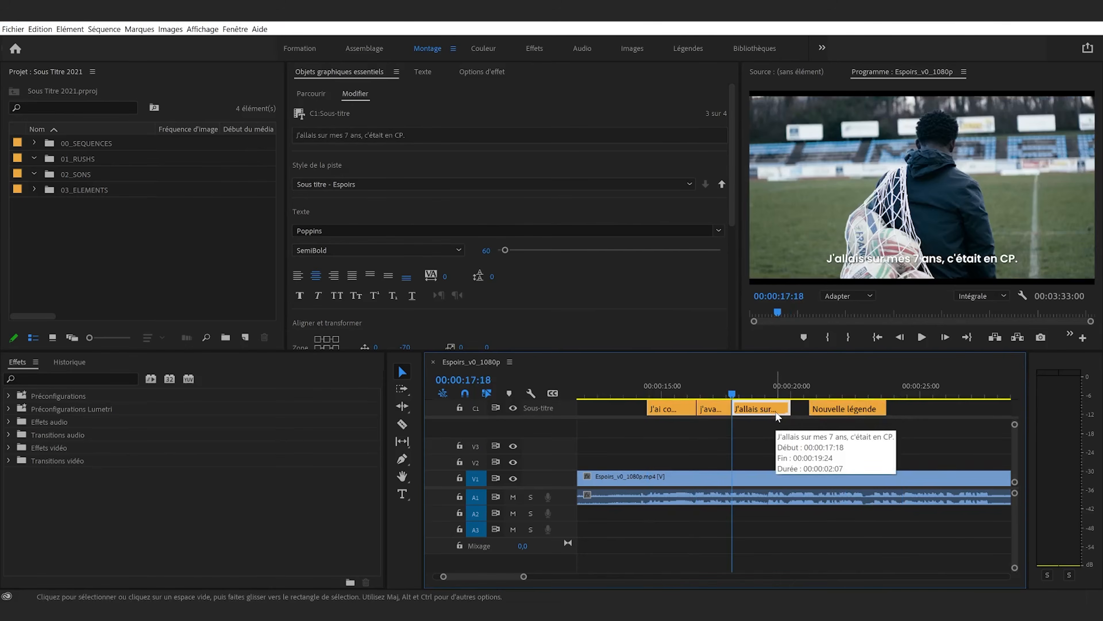
pyautogui.hotkey('ctrl', 'alt', 'Down')
pyautogui.click(776, 411)
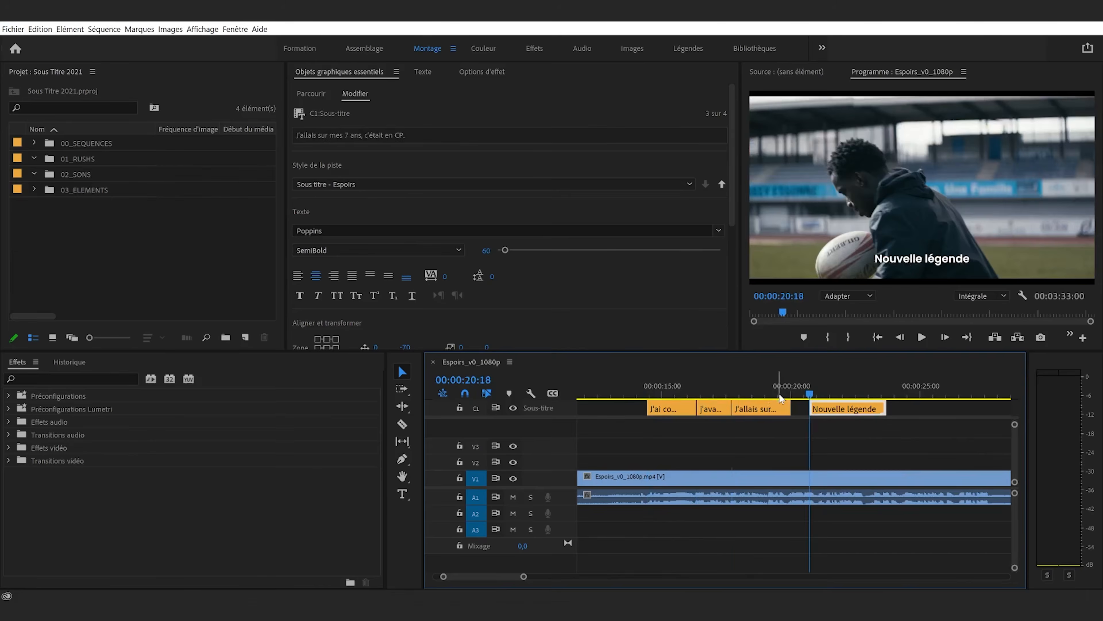
pyautogui.hotkey('ctrl', 'alt', 'Up')
pyautogui.hotkey('ctrl', 'alt', 'Down')
pyautogui.hotkey('ctrl', 'alt', 'Up')
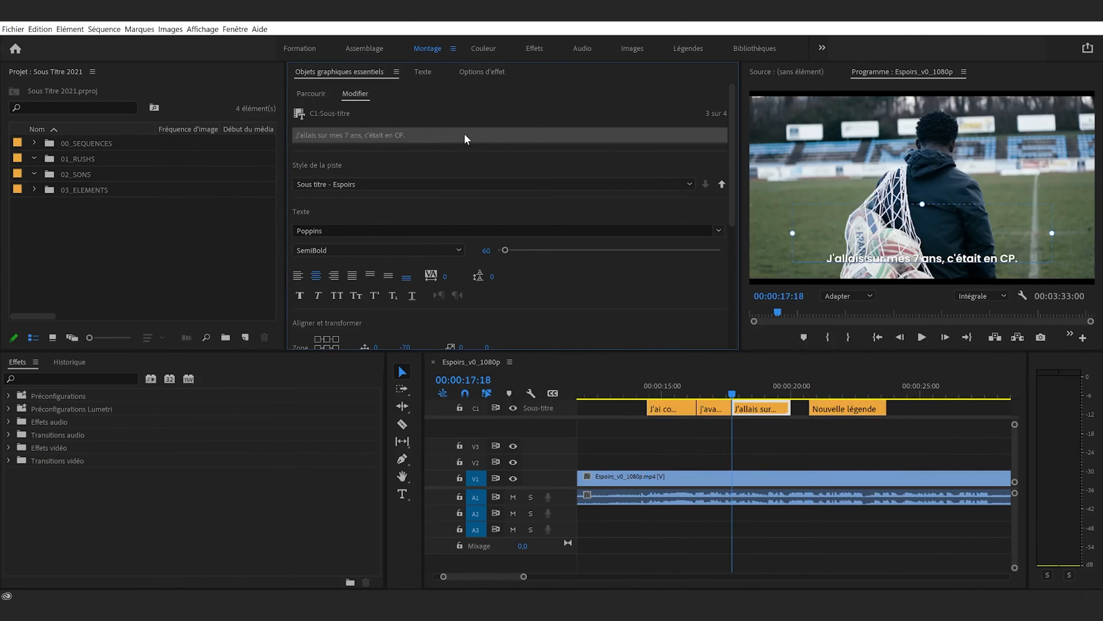
# Show the caption list and step back two captions and forward again to the third one
pyautogui.click(426, 73)
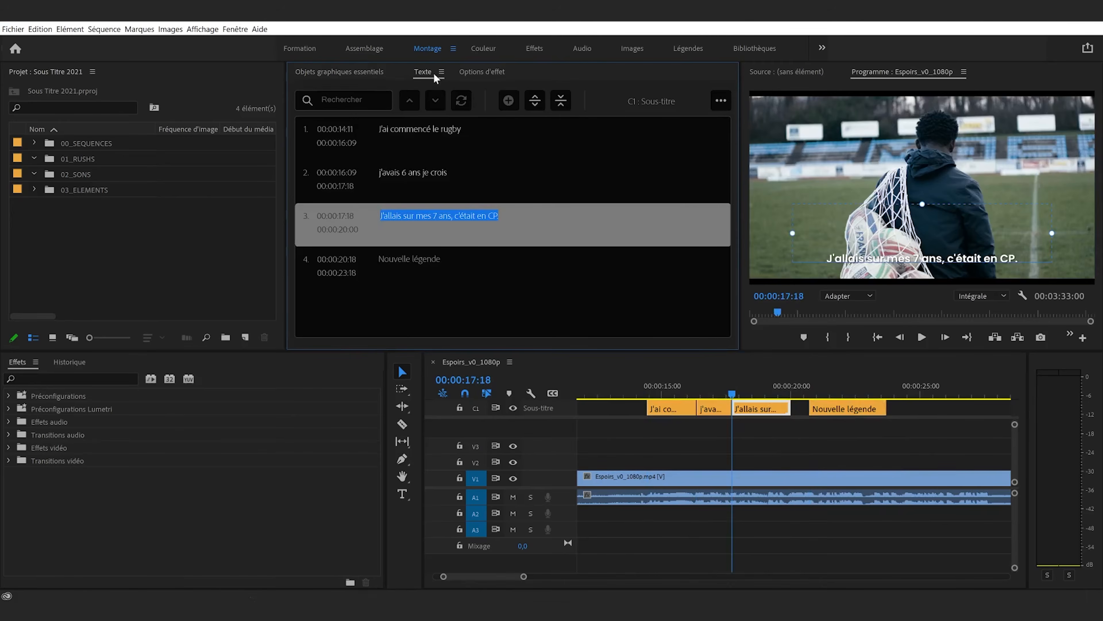
pyautogui.hotkey('ctrl', 'alt', 'Up')
pyautogui.hotkey('ctrl', 'alt', 'Up')
pyautogui.hotkey('ctrl', 'alt', 'Down')
pyautogui.hotkey('ctrl', 'alt', 'Down')
# Try replacing the third caption's text with "k" in the caption list, and undo the edit
pyautogui.doubleClick(491, 240)
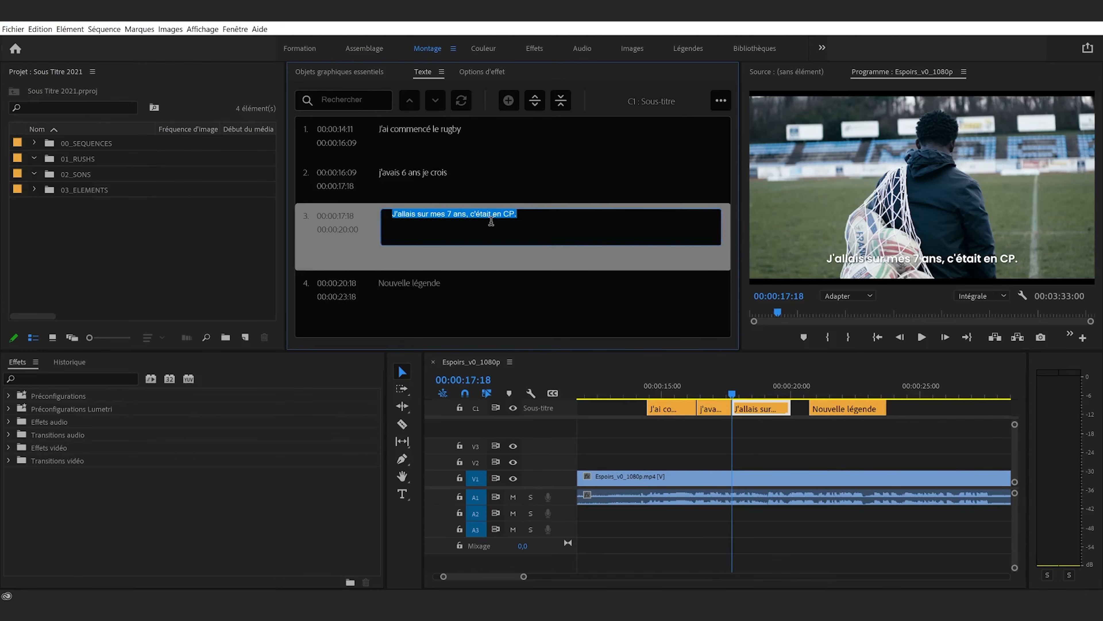
pyautogui.write('k')
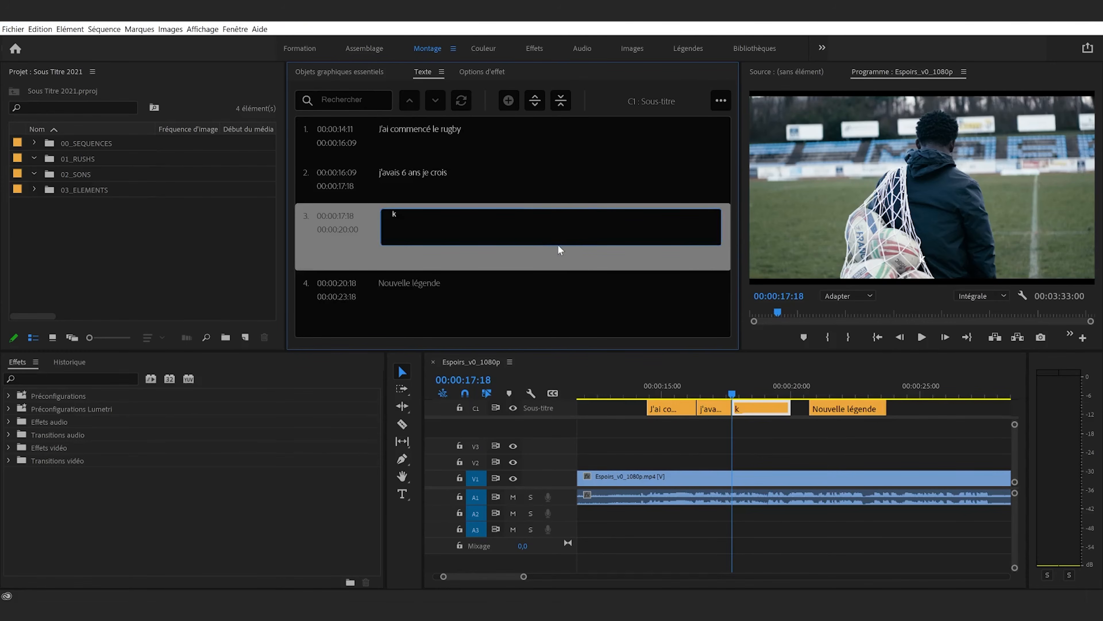
pyautogui.hotkey('ctrl', 'z')
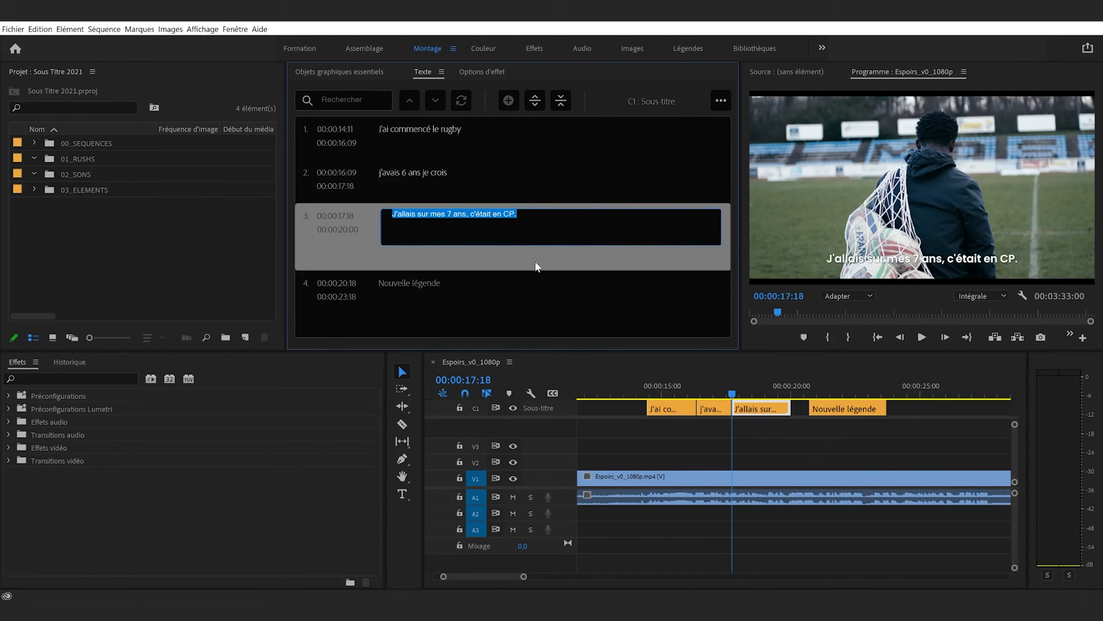
# Move the playhead to 00:00:19:02 and then 00:00:18:15, and jump to the third caption from the caption list
pyautogui.click(806, 442)
pyautogui.click(767, 382)
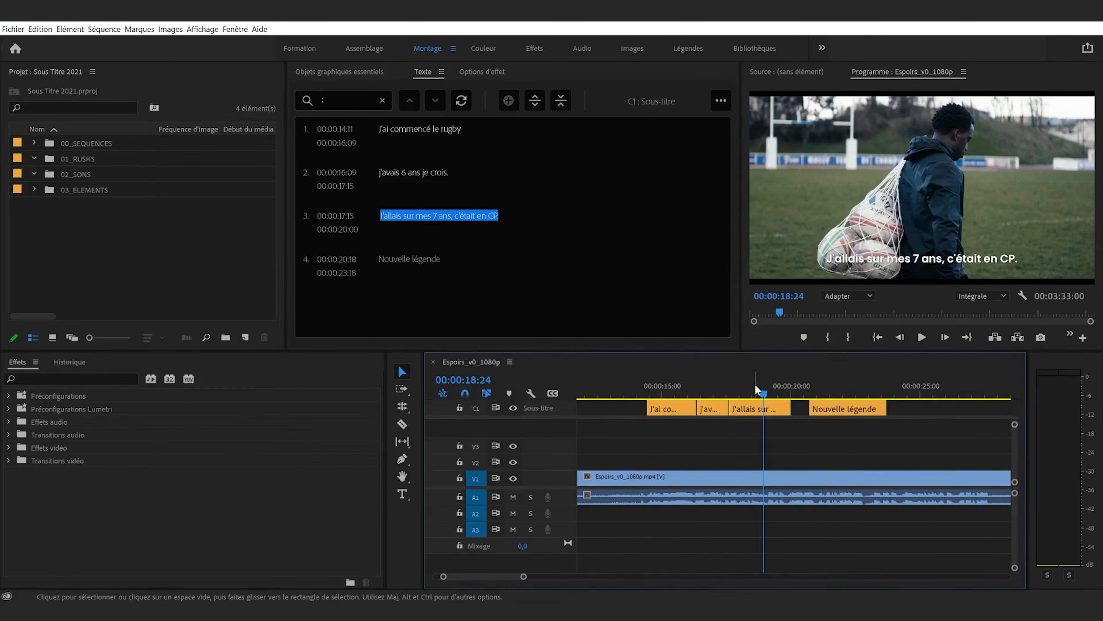
pyautogui.click(754, 394)
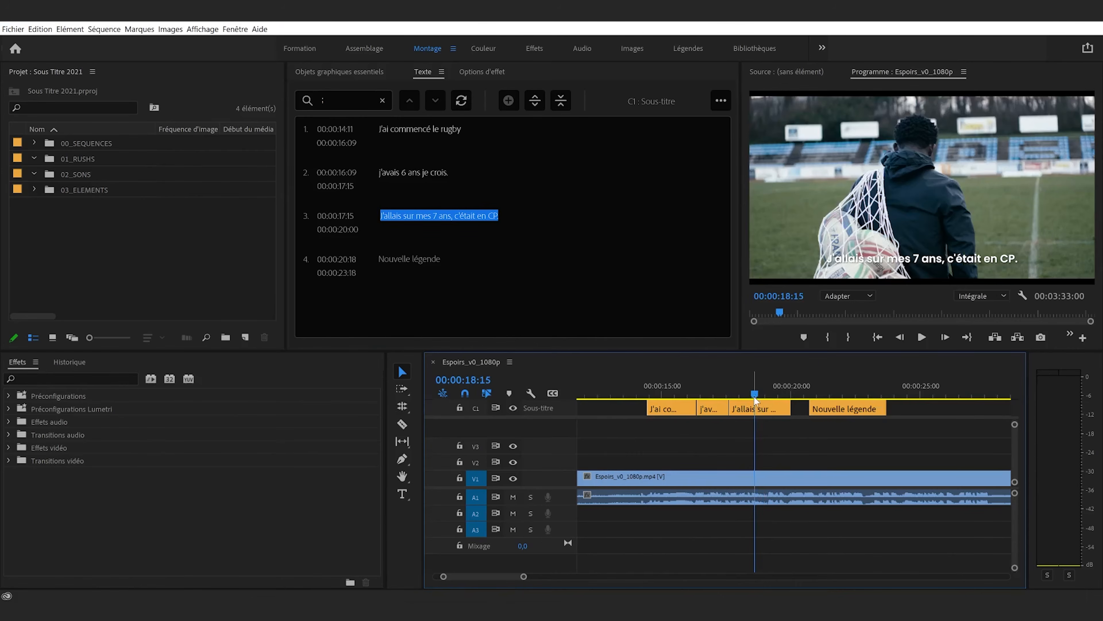
pyautogui.click(538, 277)
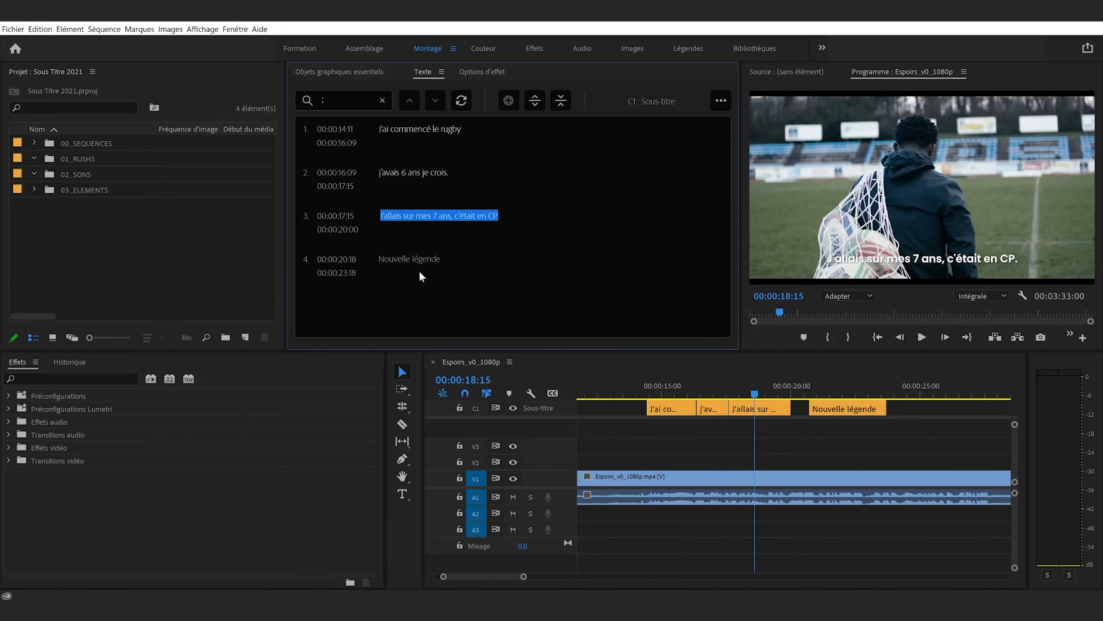
pyautogui.click(478, 260)
pyautogui.click(489, 239)
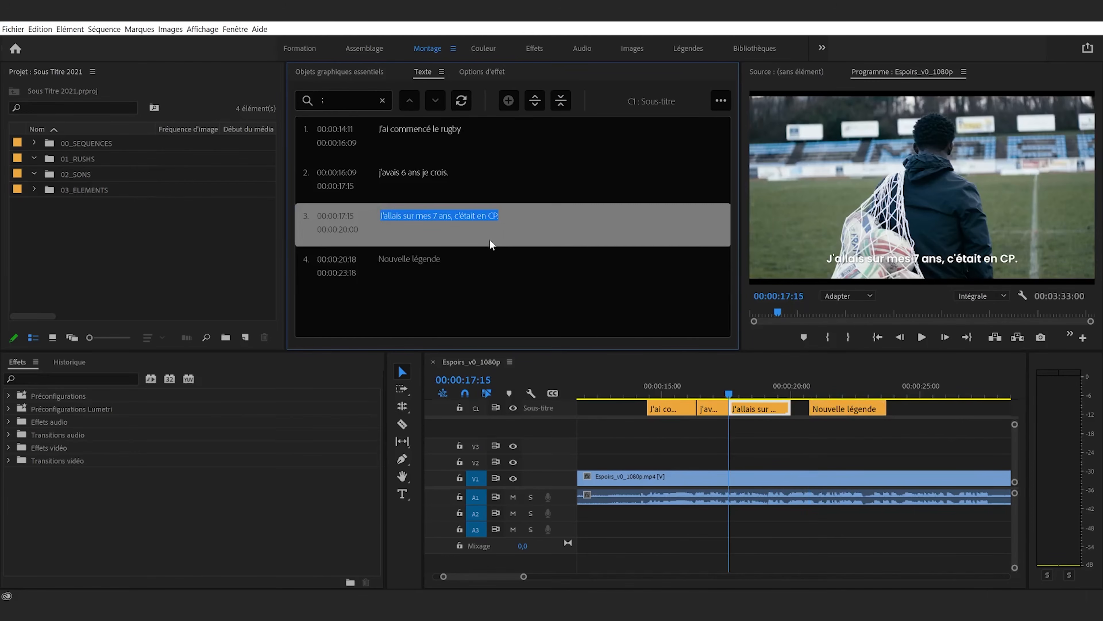
# Export the captions as an SRT file named Espoirs_Sub in the Soustitre 2021 folder
pyautogui.click(721, 105)
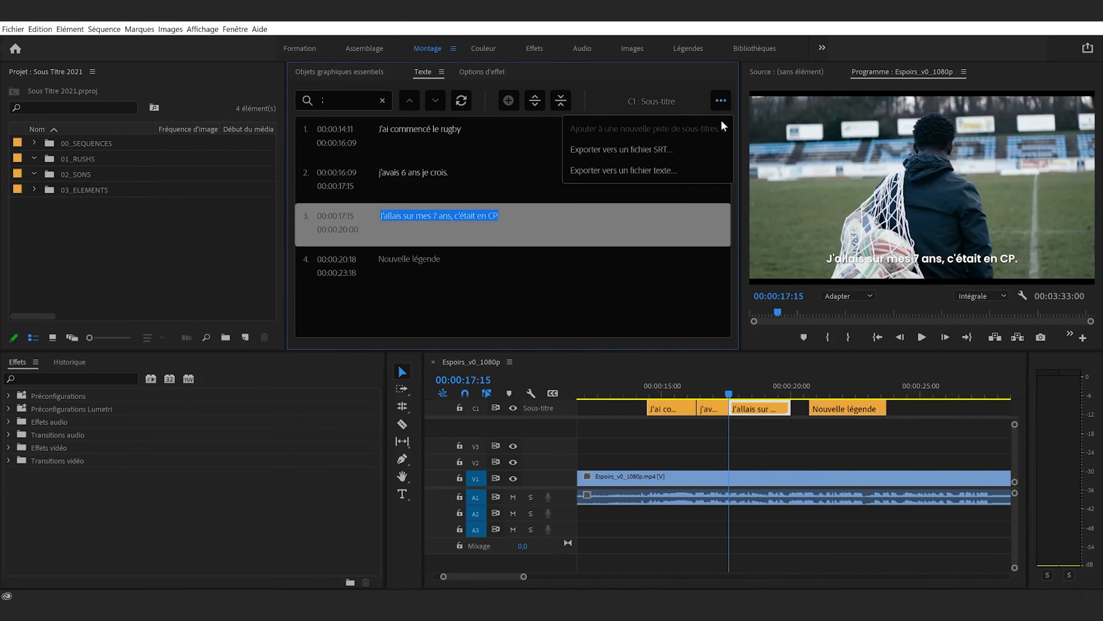
pyautogui.click(690, 154)
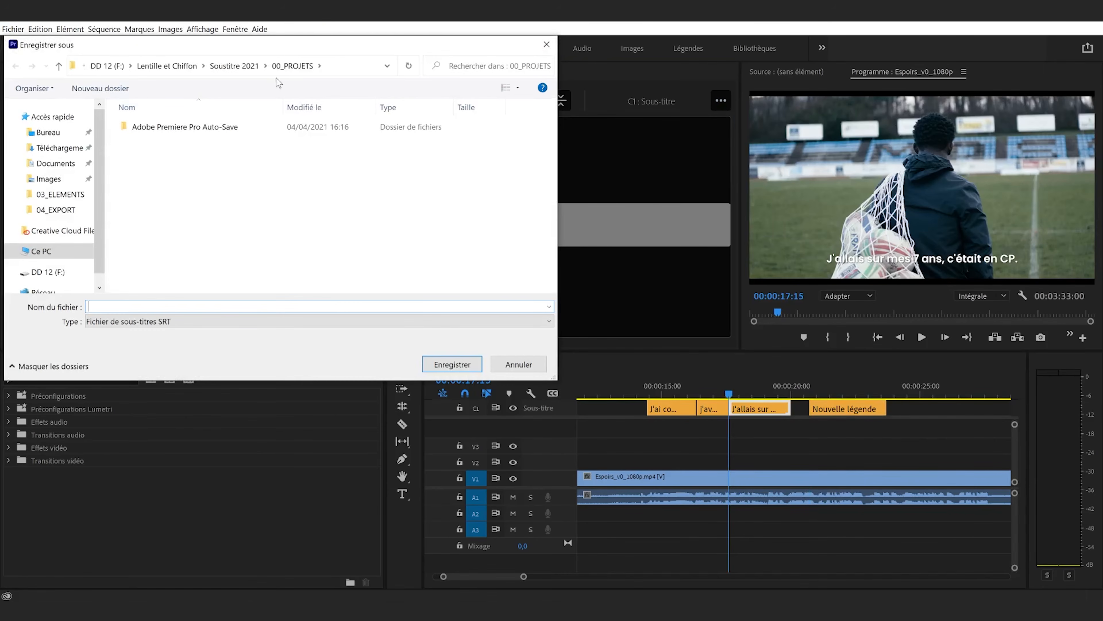
pyautogui.click(234, 66)
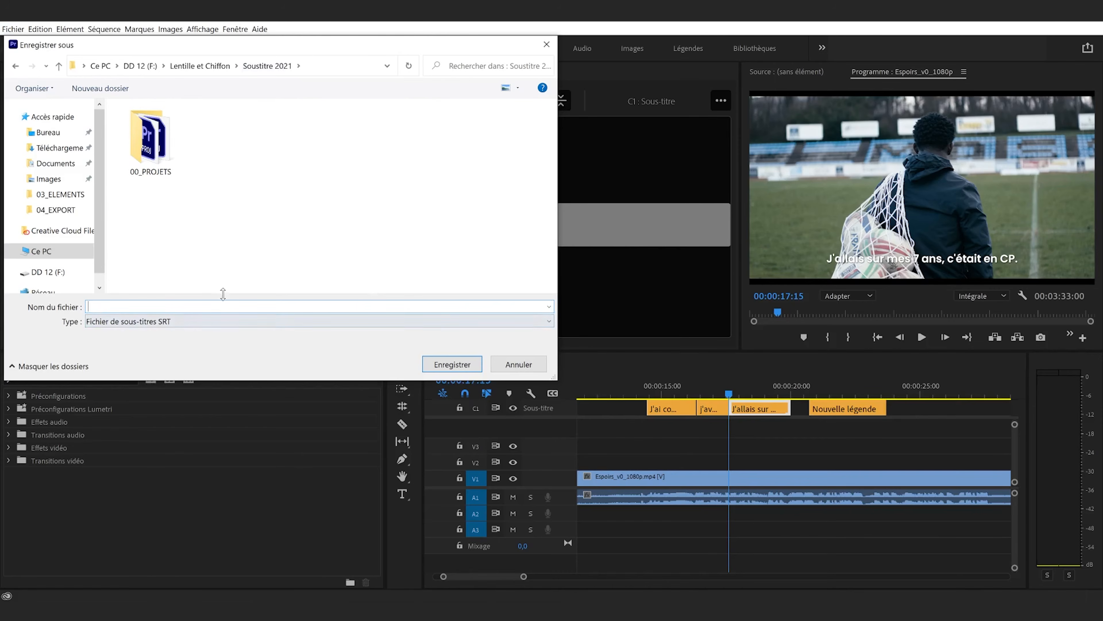
pyautogui.write('Espoirs')
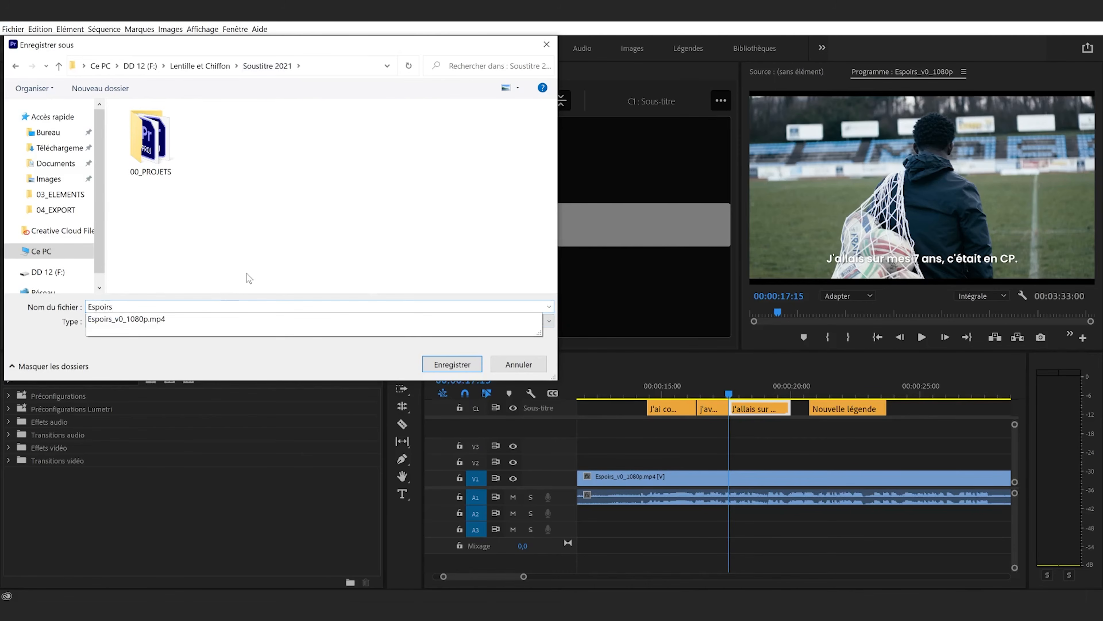
pyautogui.write('8sUB')
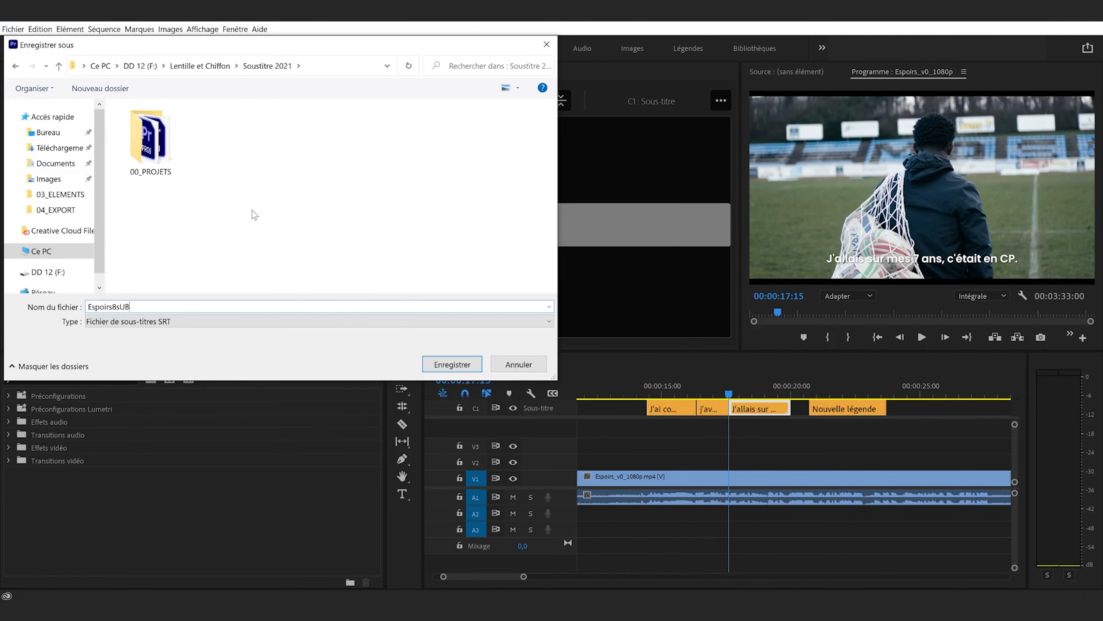
pyautogui.press('BackSpace')
pyautogui.write('_Sub')
pyautogui.click(434, 368)
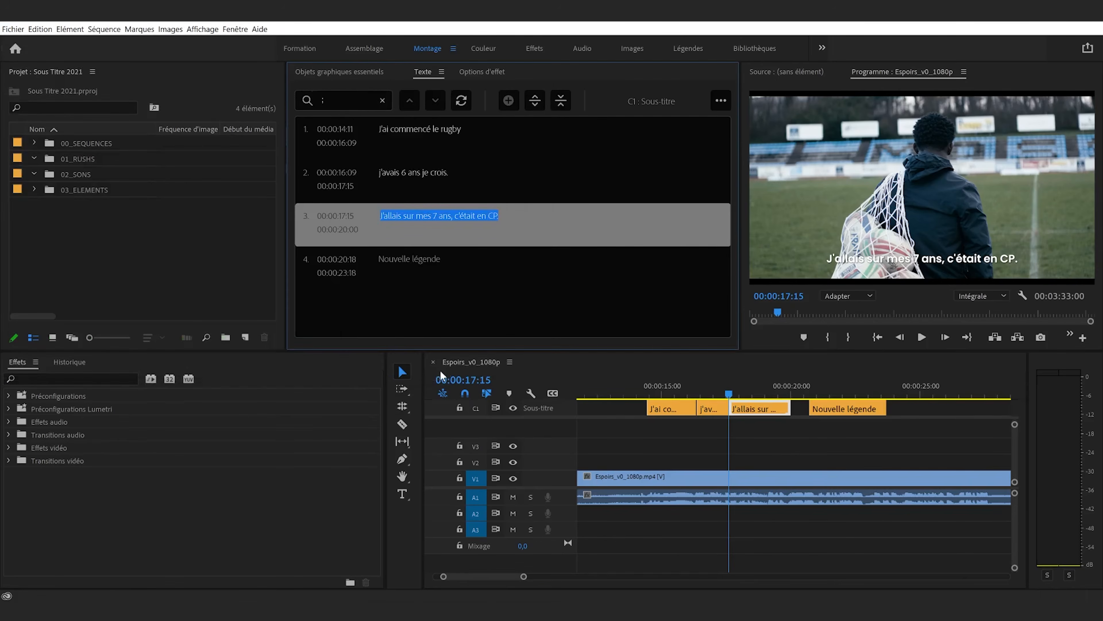
# Open the exported Espoirs_Sub file in Notepad, reposition and shrink its window, and examine the numbered captions and timings
pyautogui.click(713, 473)
pyautogui.press('space')
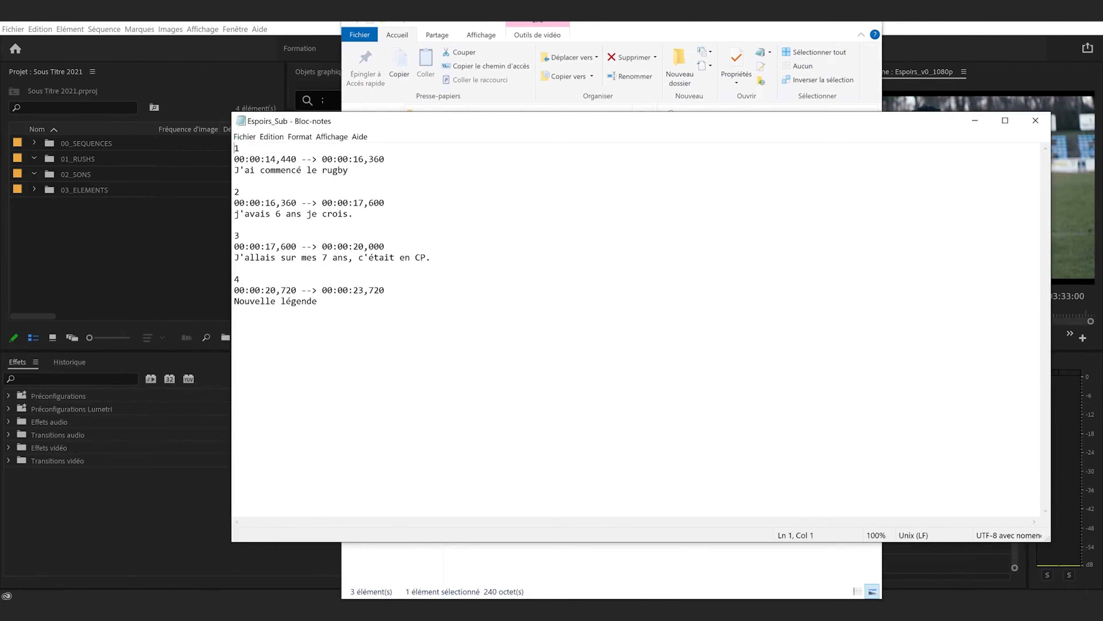
pyautogui.click(234, 312)
pyautogui.moveTo(235, 312); pyautogui.dragTo(517, 110)
pyautogui.click(235, 312)
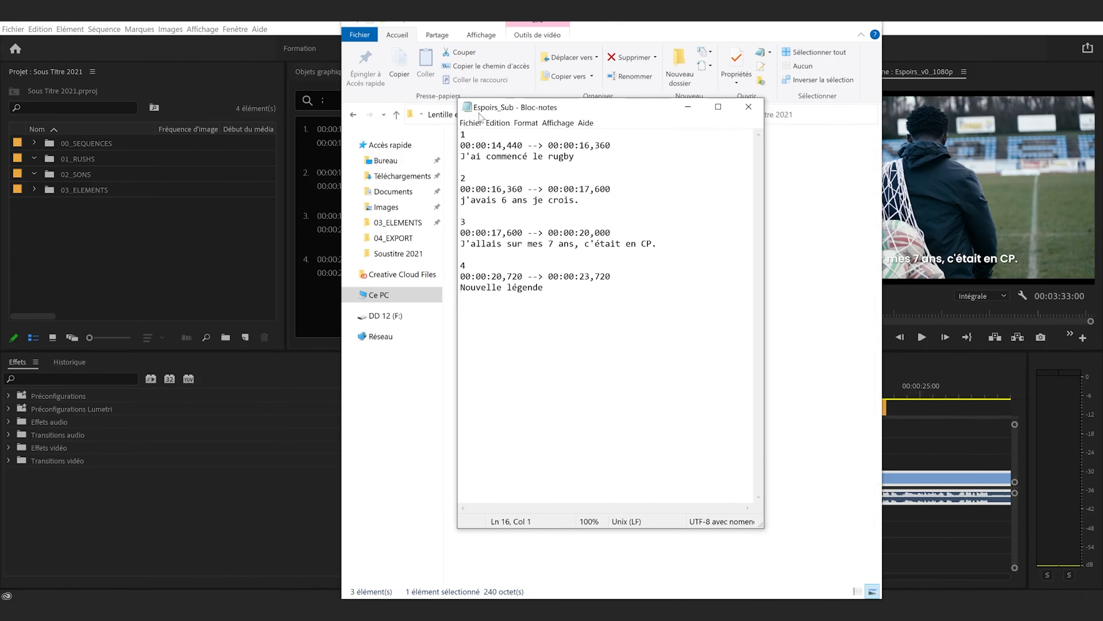
pyautogui.moveTo(458, 131); pyautogui.dragTo(529, 135)
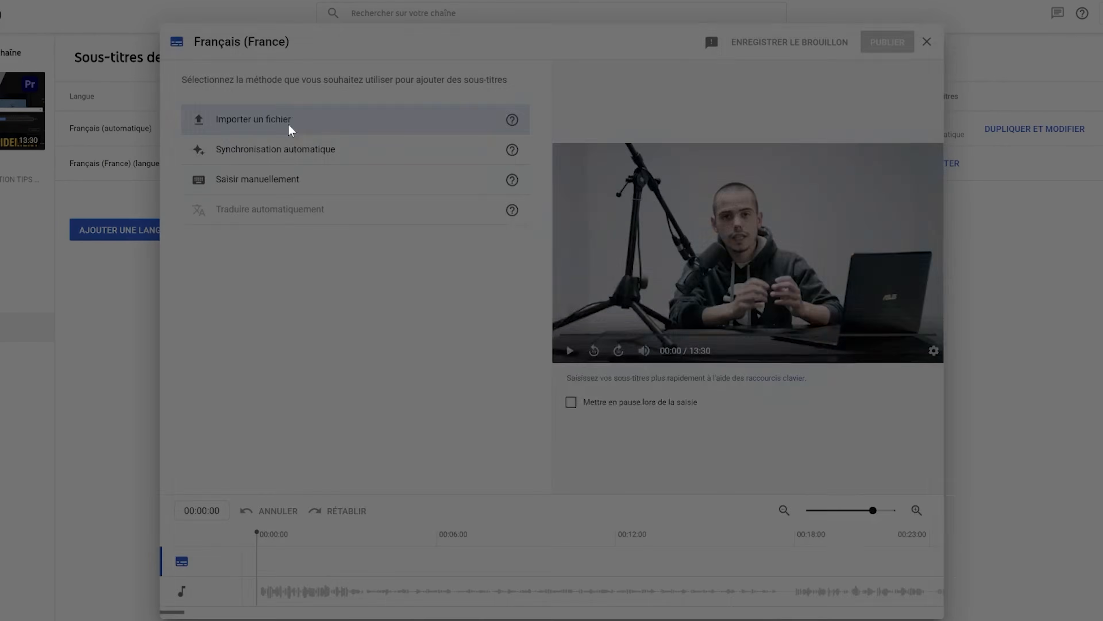
# In YouTube Studio's Français (France) subtitles, import the Espoirs_Sub file with synchronisation data, and close the Notepad copy
pyautogui.click(291, 129)
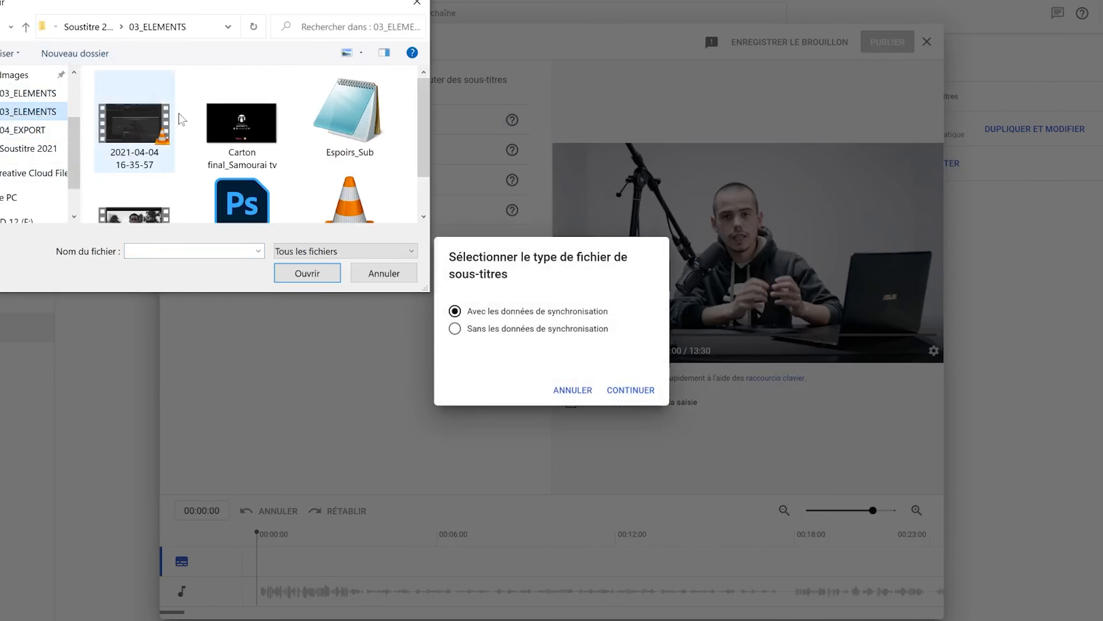
pyautogui.click(354, 117)
pyautogui.doubleClick(348, 106)
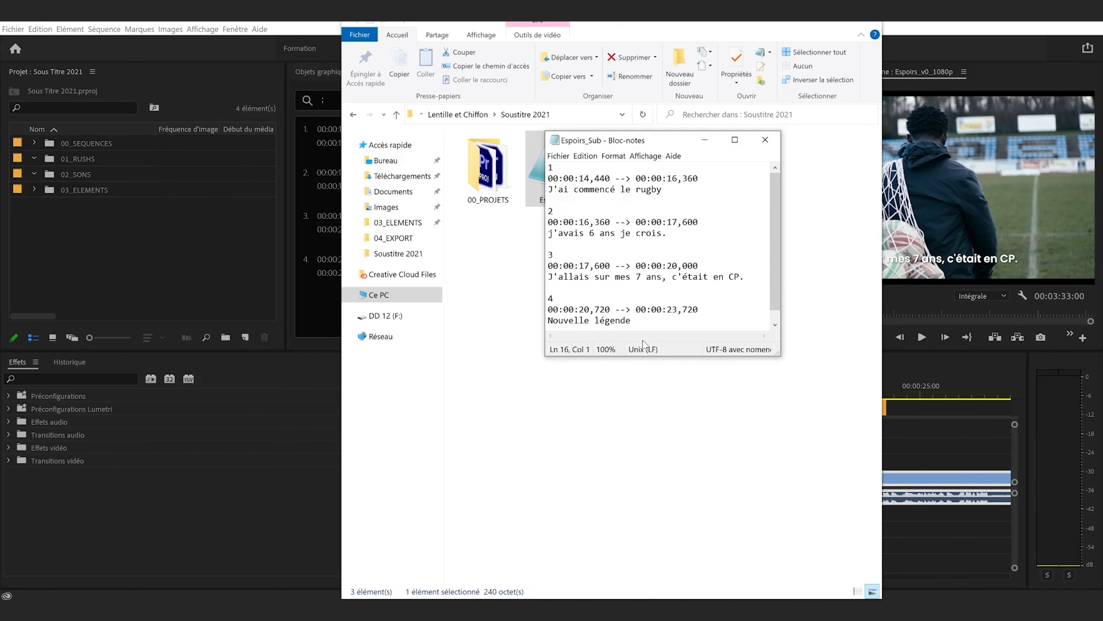
pyautogui.click(766, 139)
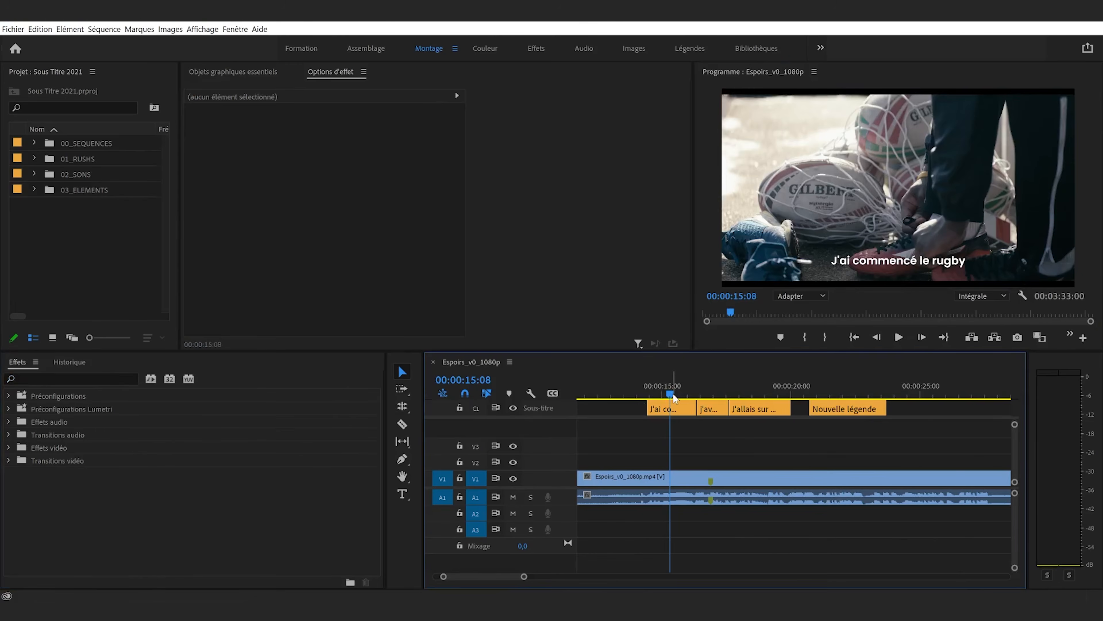
# In Premiere Pro, place the playhead at 00:00:15:08, open the sequence's media export settings, and set the format to H.264
pyautogui.moveTo(675, 398); pyautogui.dragTo(672, 371)
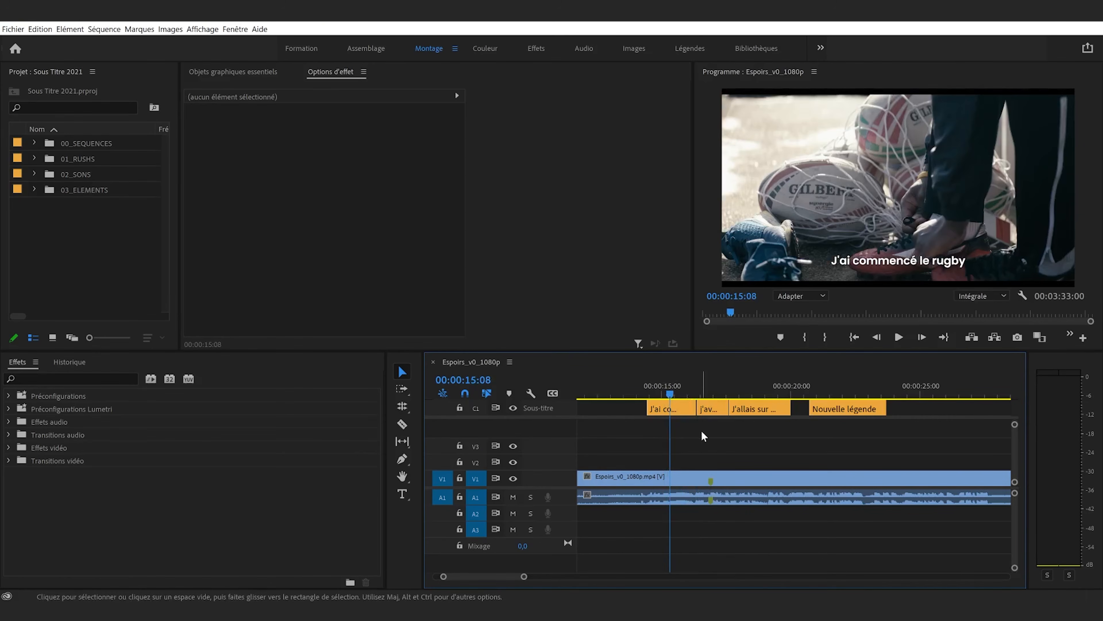
pyautogui.hotkey('ctrl', 'm')
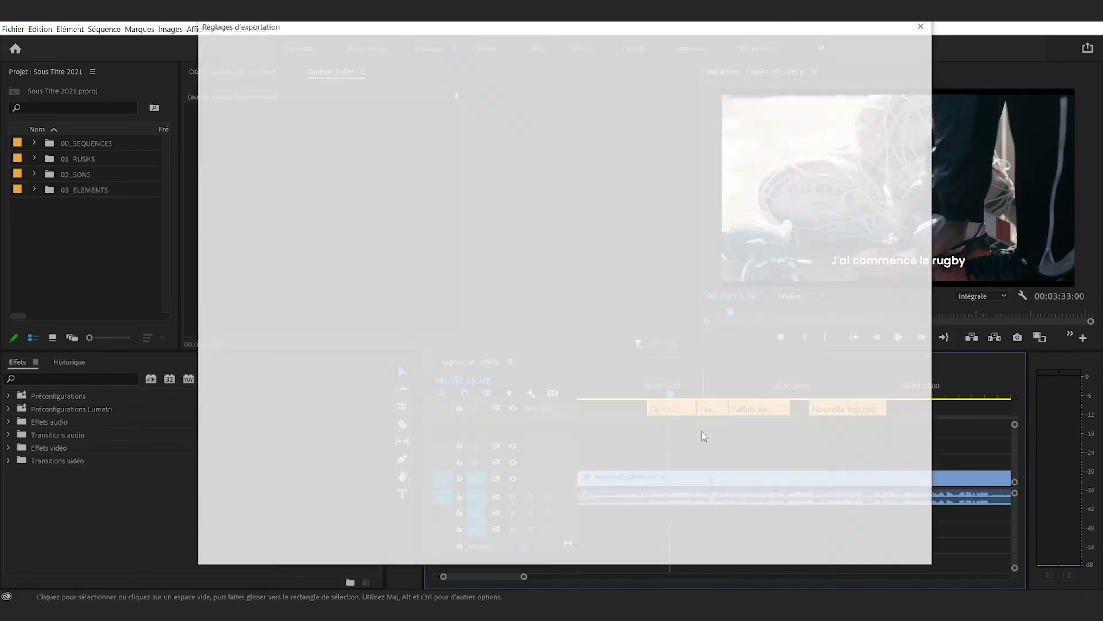
pyautogui.click(888, 550)
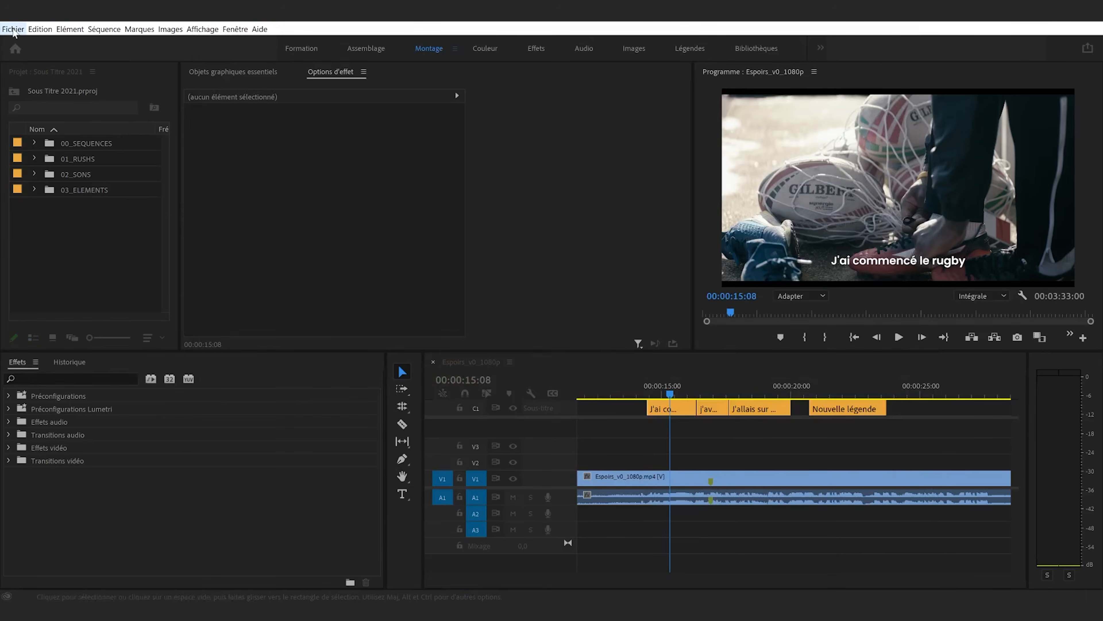
pyautogui.click(13, 28)
pyautogui.moveTo(64, 337)
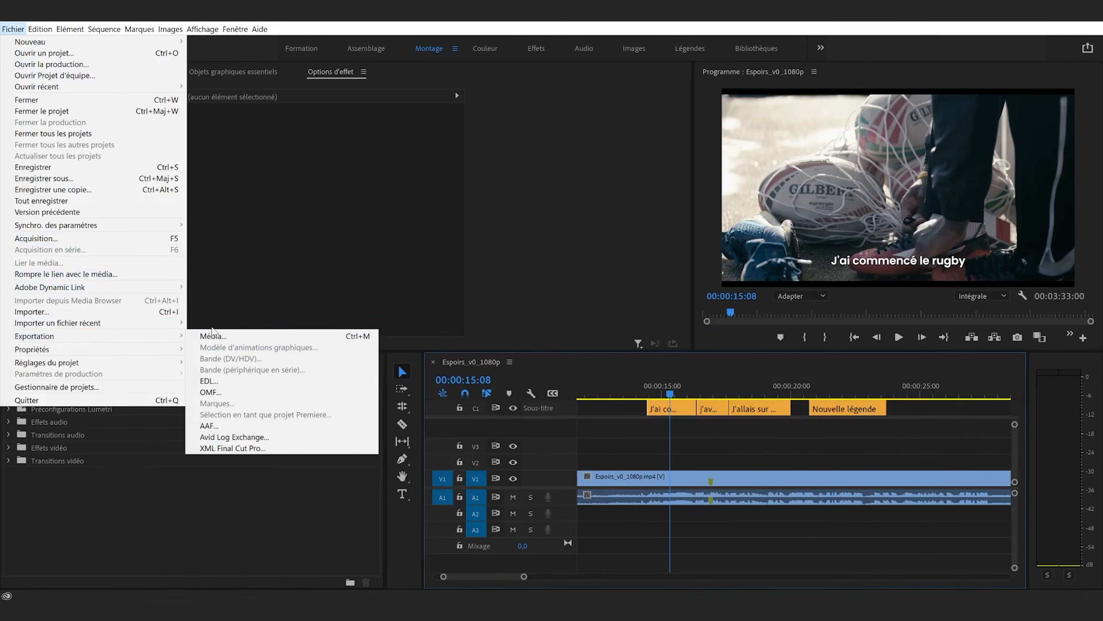
pyautogui.click(213, 336)
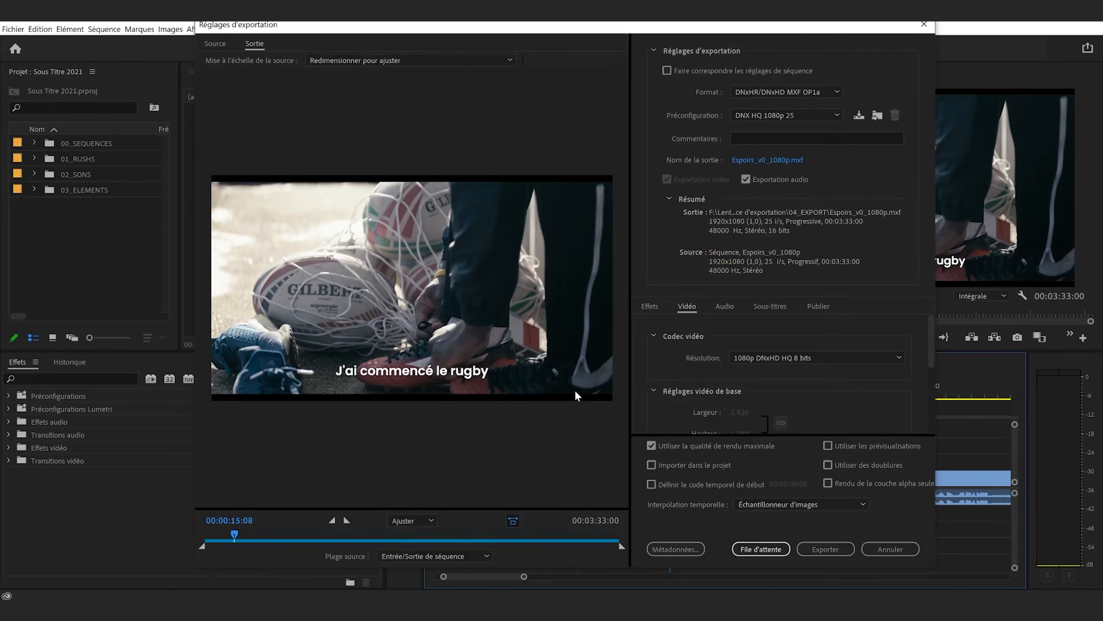
pyautogui.click(820, 93)
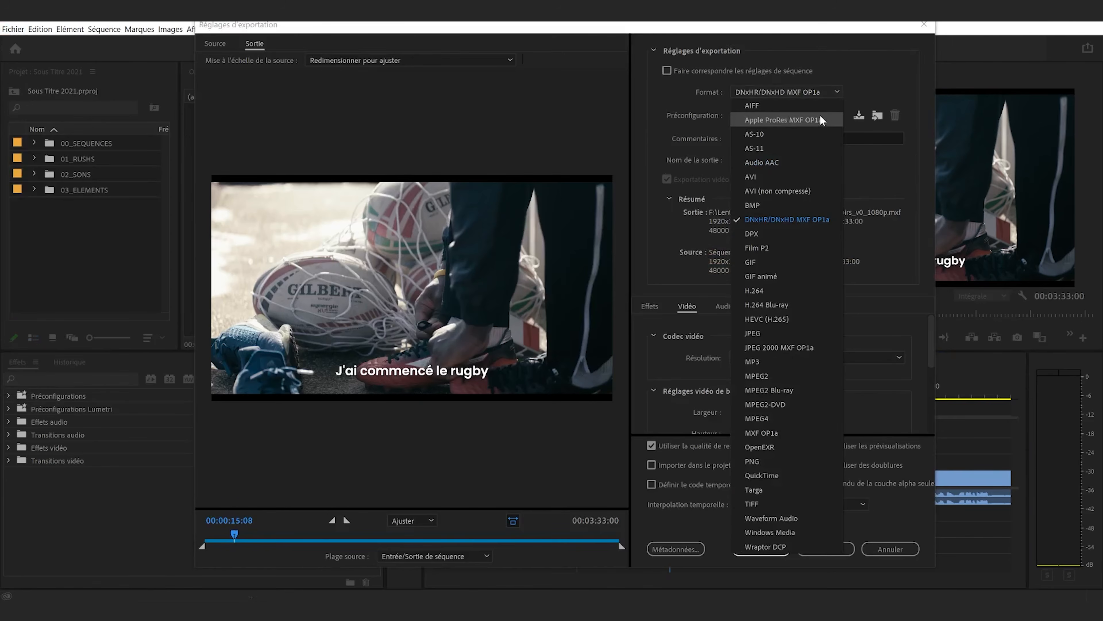
pyautogui.click(785, 292)
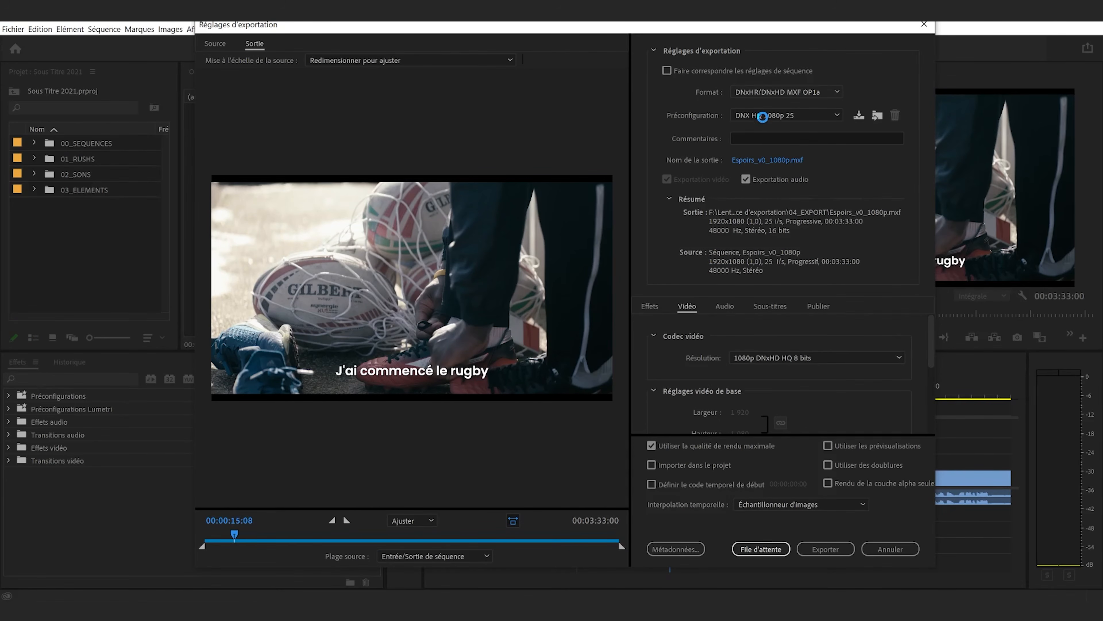
# Check the export's output name and location, and enable maximum render quality
pyautogui.click(751, 160)
pyautogui.click(645, 360)
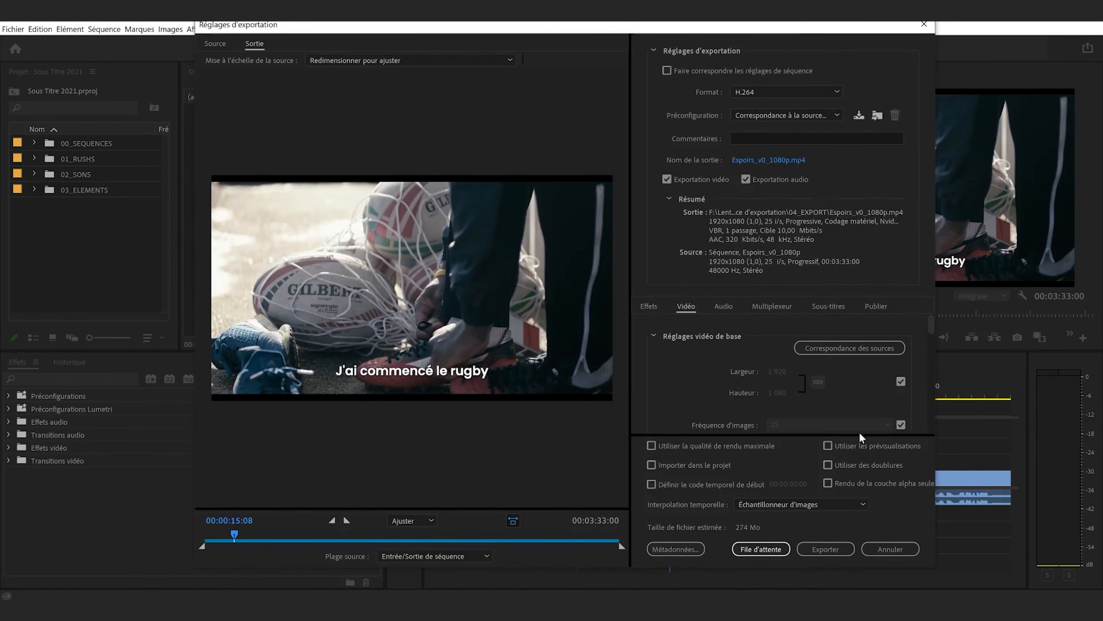
pyautogui.scroll(-10, 734, 384)
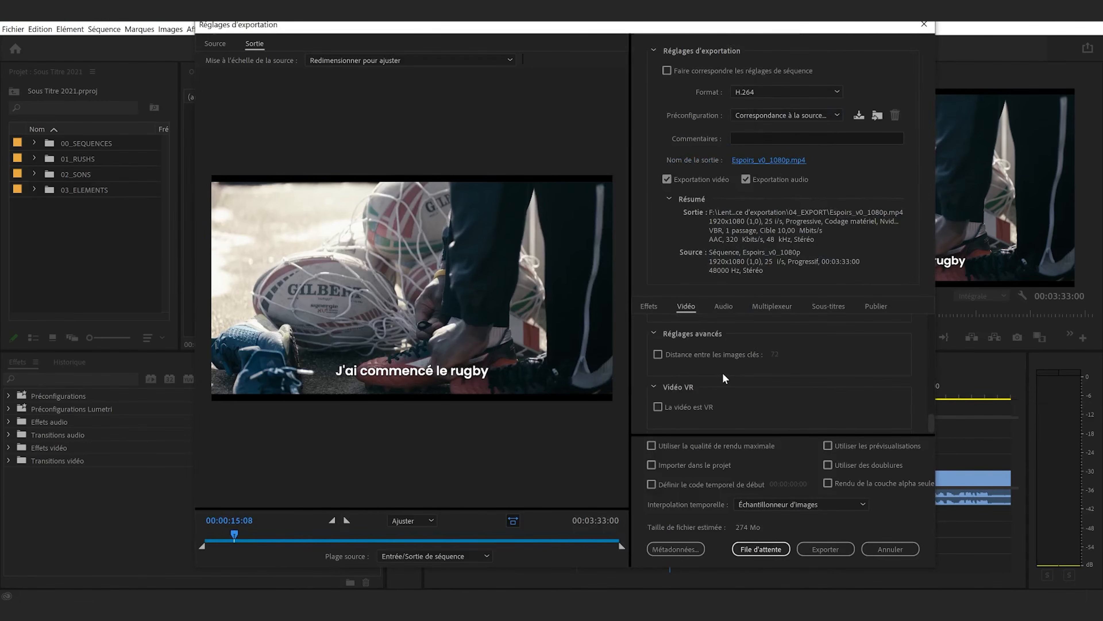
pyautogui.click(722, 448)
# Set the bitrate encoding to VBR, 2 passes, with a target of 15 Mbit/s and a maximum of 20 Mbit/s
pyautogui.scroll(3, 777, 391)
pyautogui.click(879, 407)
pyautogui.click(848, 388)
pyautogui.click(853, 414)
pyautogui.click(847, 384)
pyautogui.click(847, 407)
pyautogui.click(880, 382)
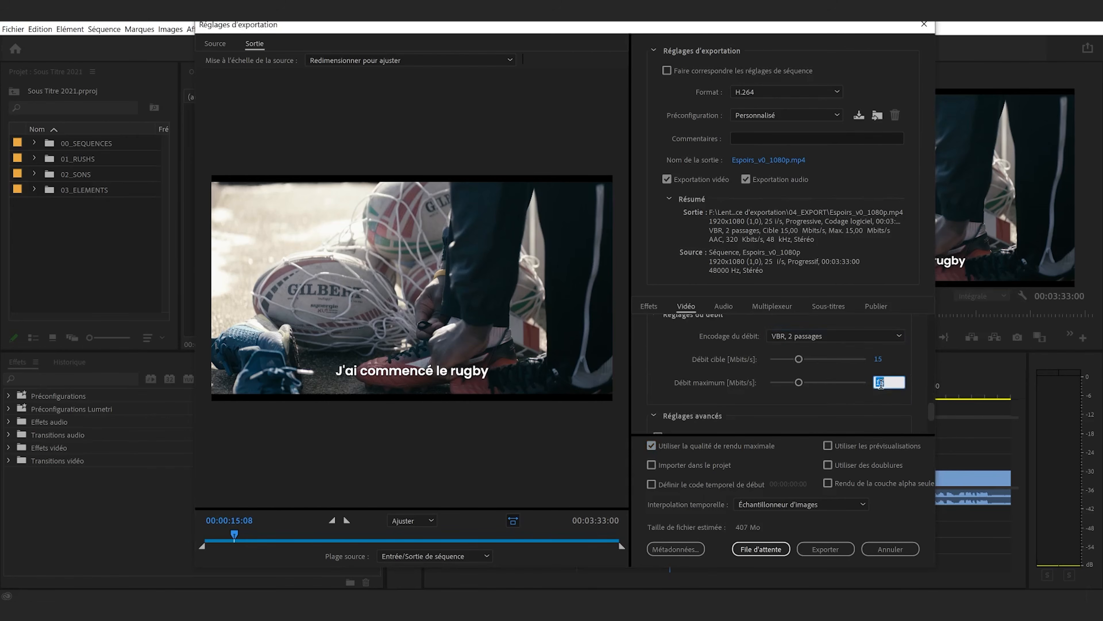
pyautogui.write('20')
pyautogui.press('Return')
# Review the subtitle export options, keep the captions burned into the video, and preview the frame at 00:00:16:24
pyautogui.click(836, 307)
pyautogui.click(799, 338)
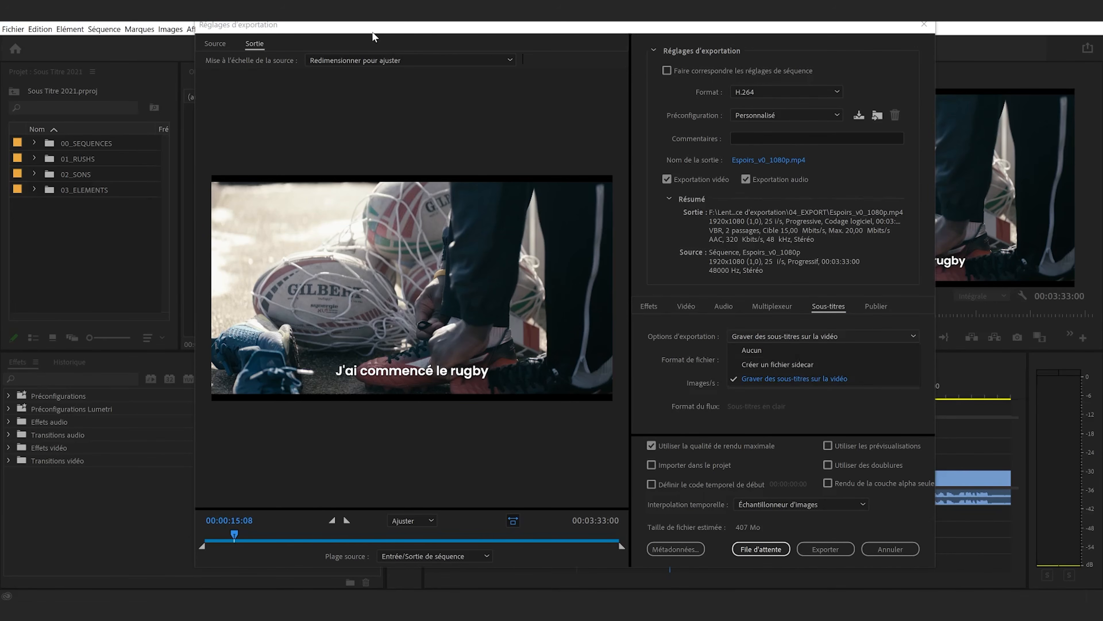
pyautogui.moveTo(373, 33)
pyautogui.mouseDown()
pyautogui.moveTo(389, 94)
pyautogui.moveTo(382, 43)
pyautogui.mouseUp()
pyautogui.click(790, 359)
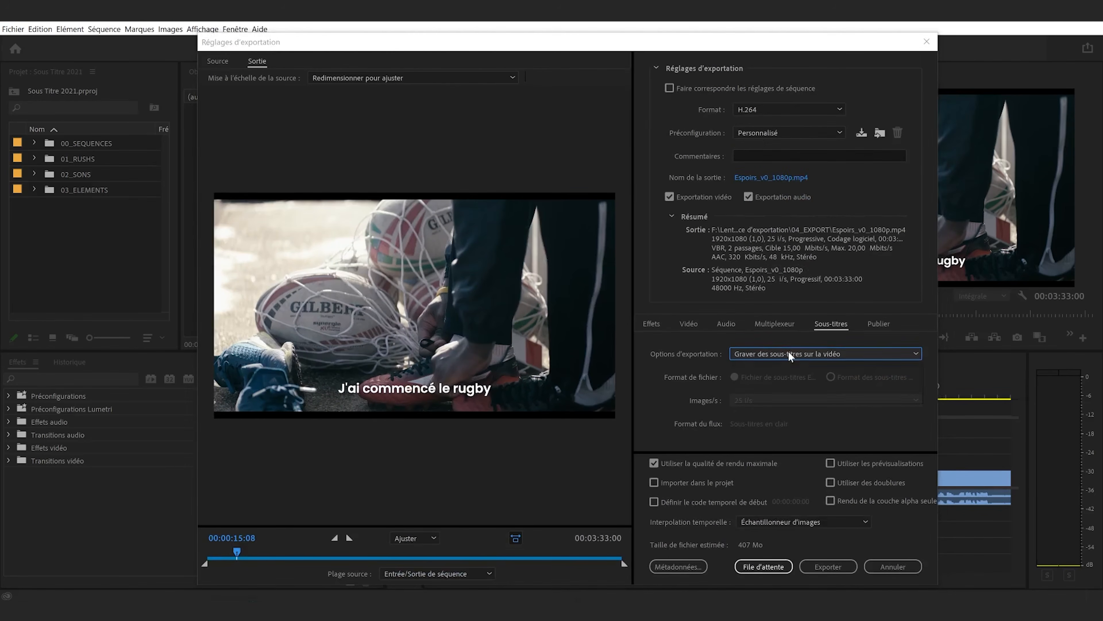
pyautogui.click(852, 436)
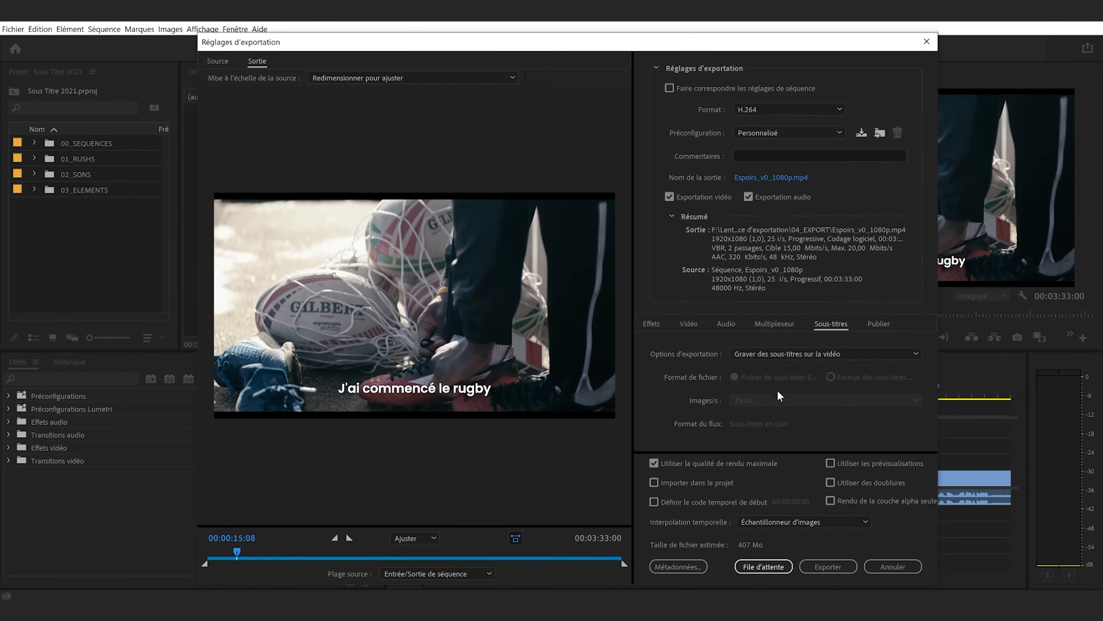
pyautogui.moveTo(237, 546)
pyautogui.mouseDown()
pyautogui.moveTo(226, 547)
pyautogui.moveTo(240, 550)
pyautogui.mouseUp()
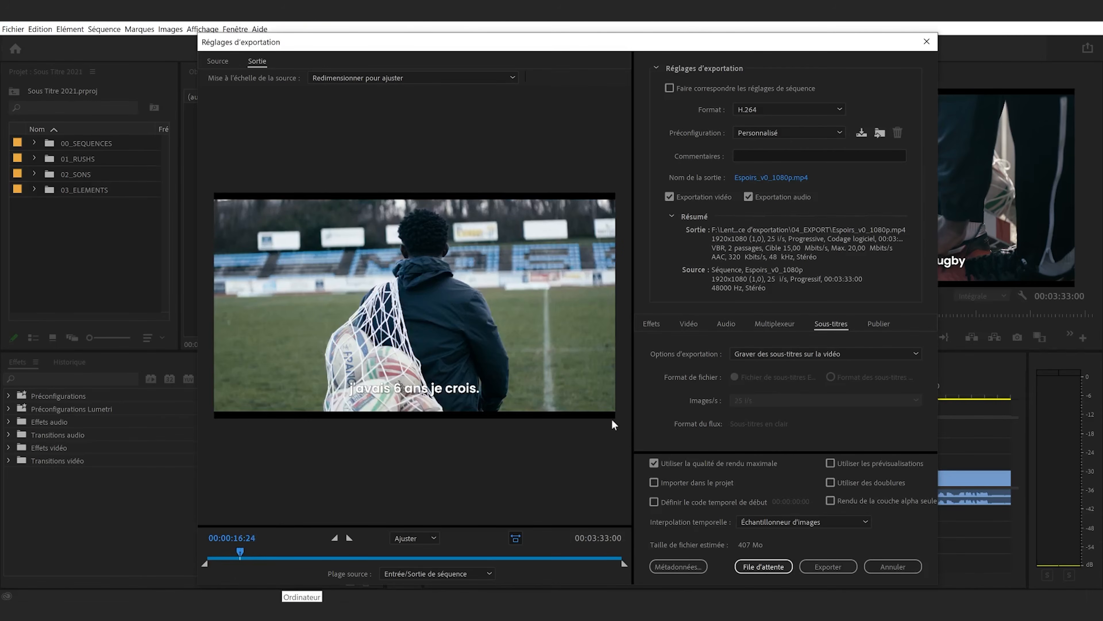